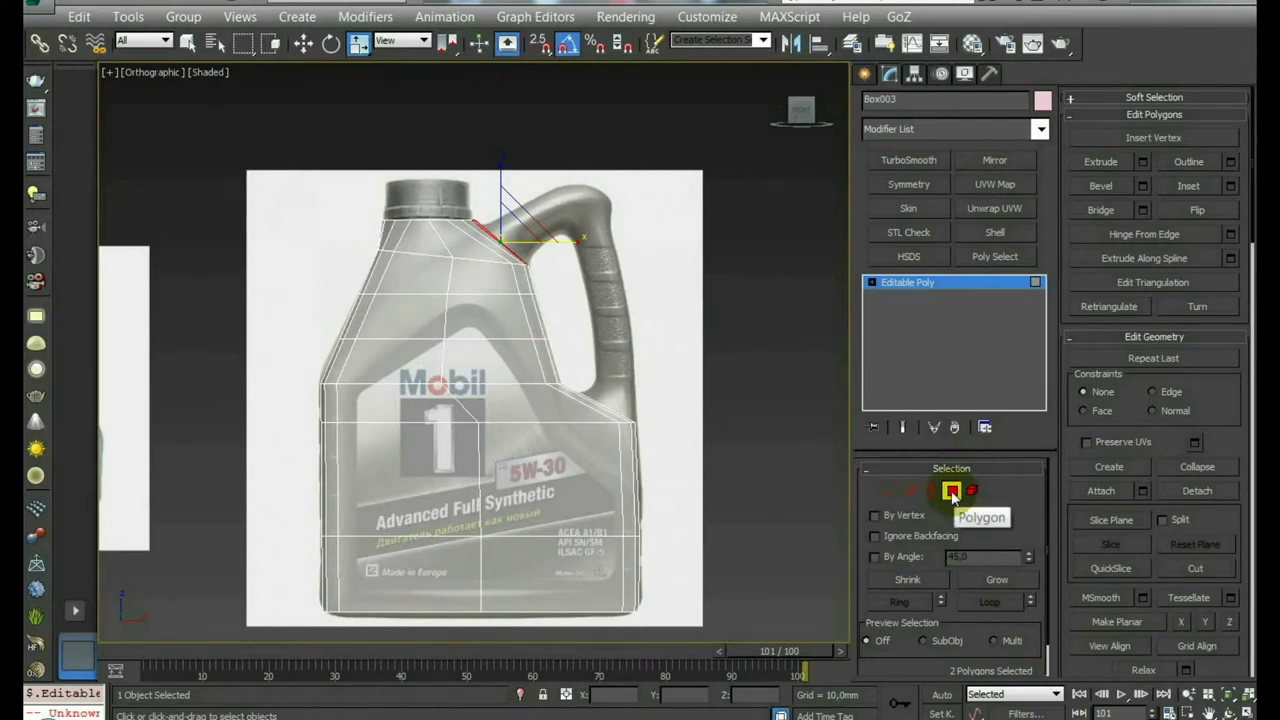
Step: Leave Polygon editing on Box003 and switch the command panel to creating new objects
left_click(865, 73)
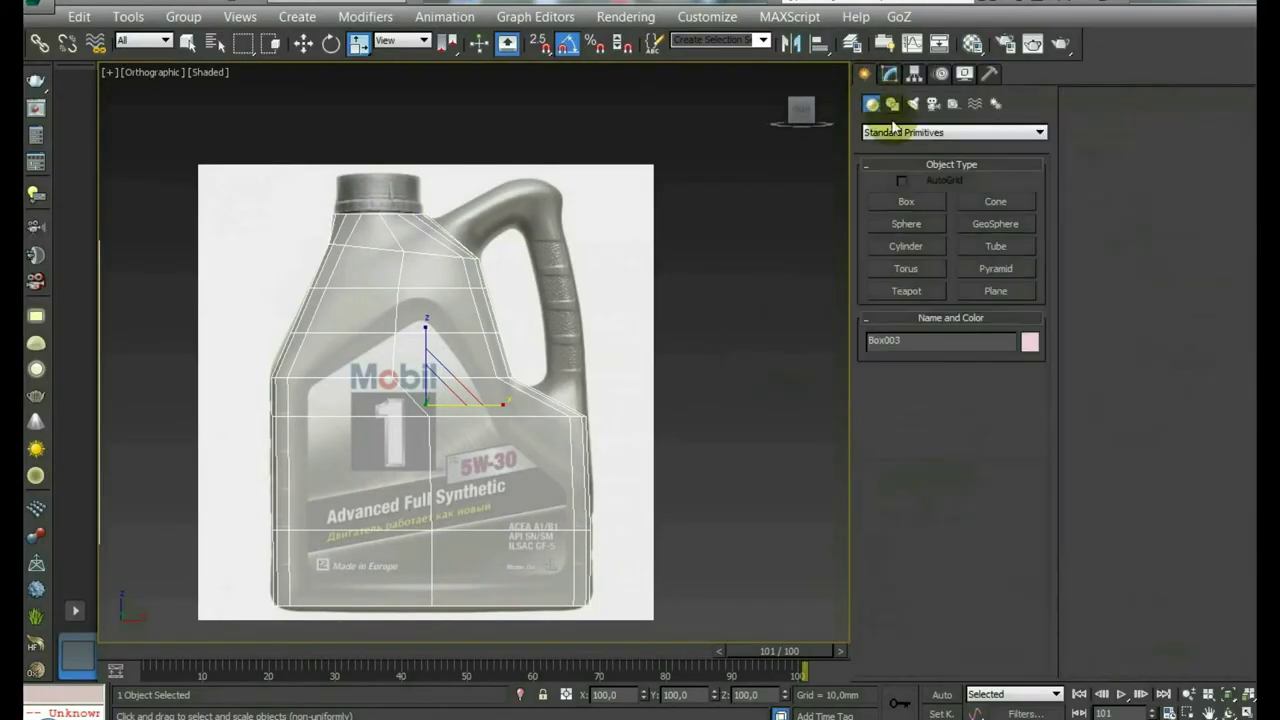
Step: Pick the Line spline tool and set up a wireframe Front view of the canister
left_click(892, 103)
left_click(906, 219)
scroll(606, 329, "up", 3)
scroll(485, 282, "up", 4)
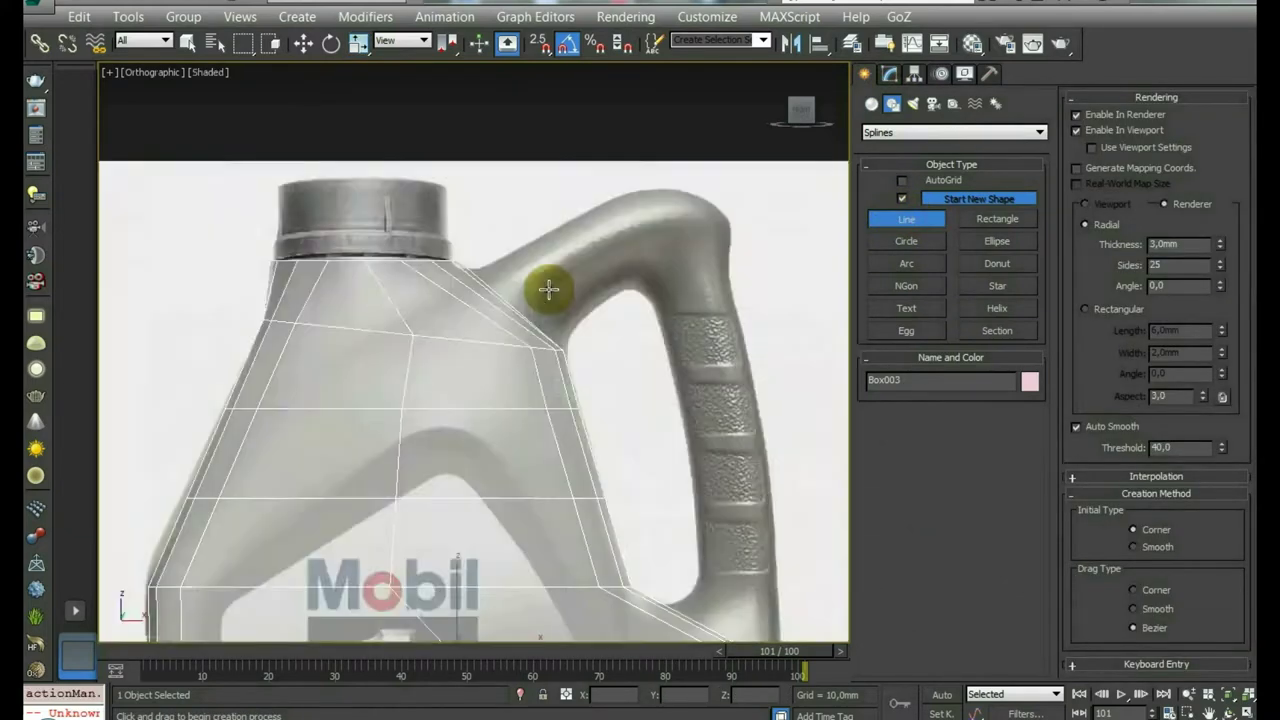
scroll(525, 292, "down", 10)
scroll(543, 280, "up", 4)
scroll(548, 290, "up", 2)
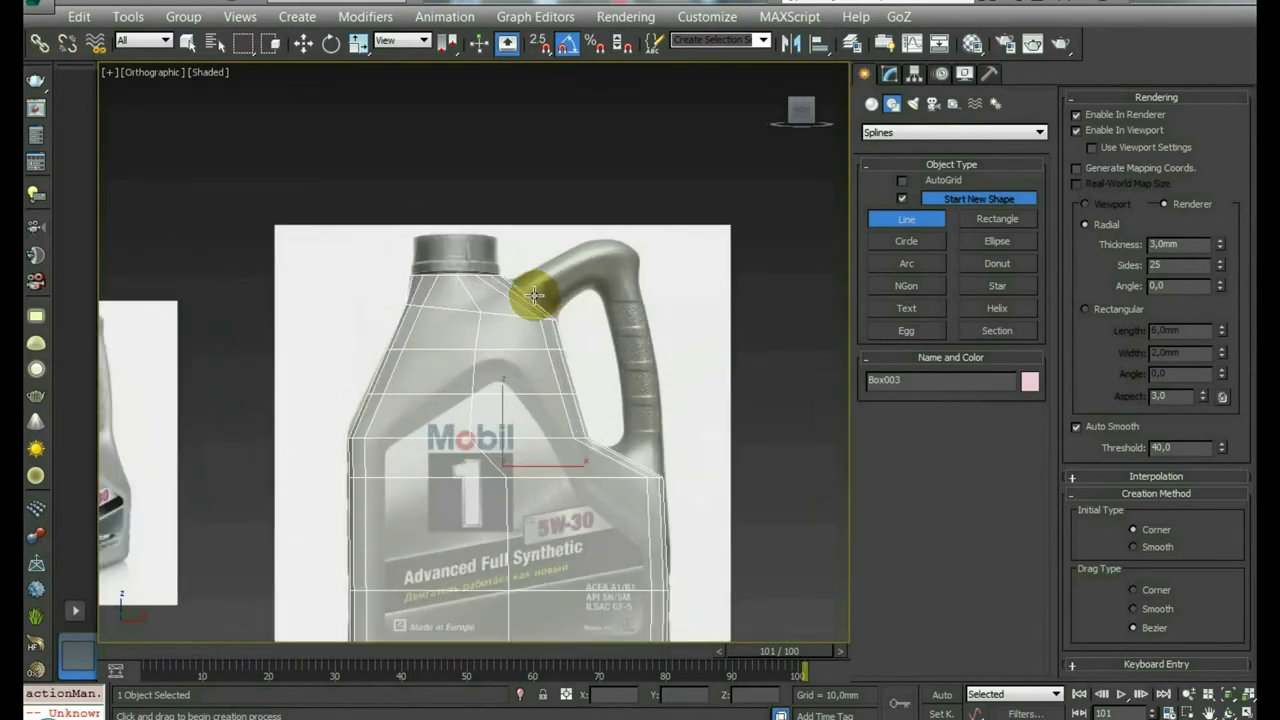
key("F3")
key("r")
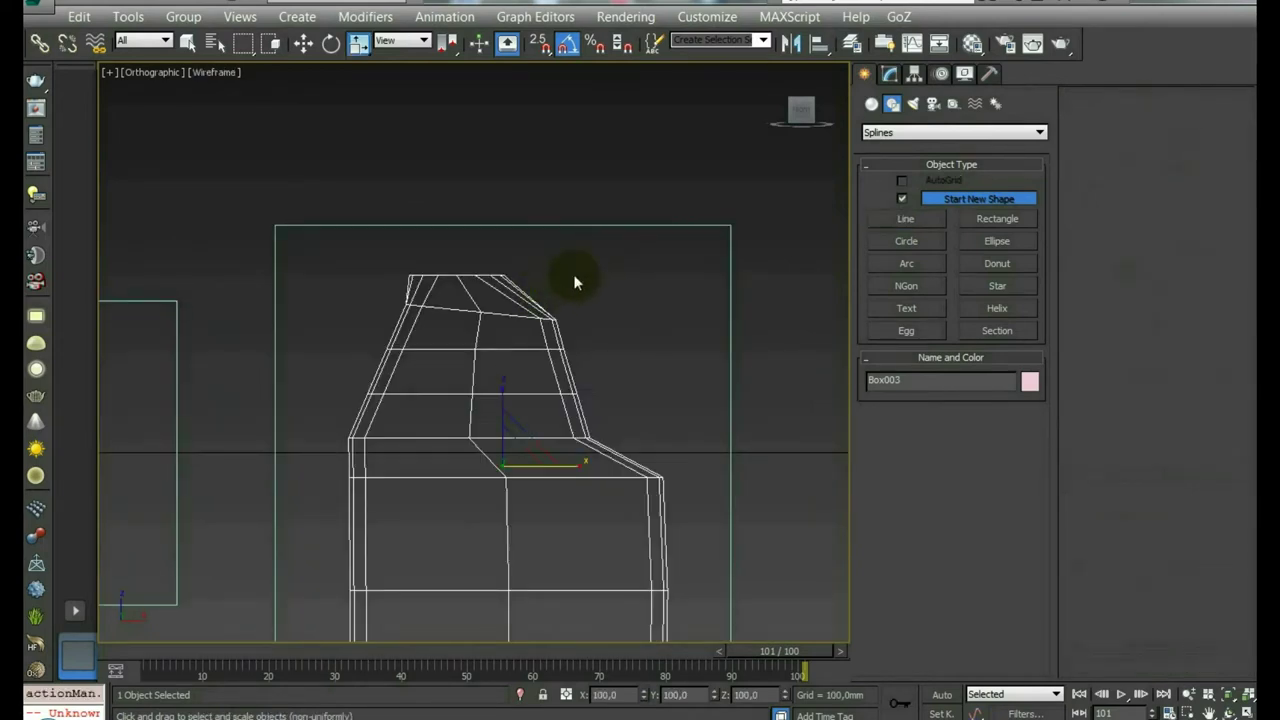
key("f")
scroll(580, 320, "down", 4)
key("F3")
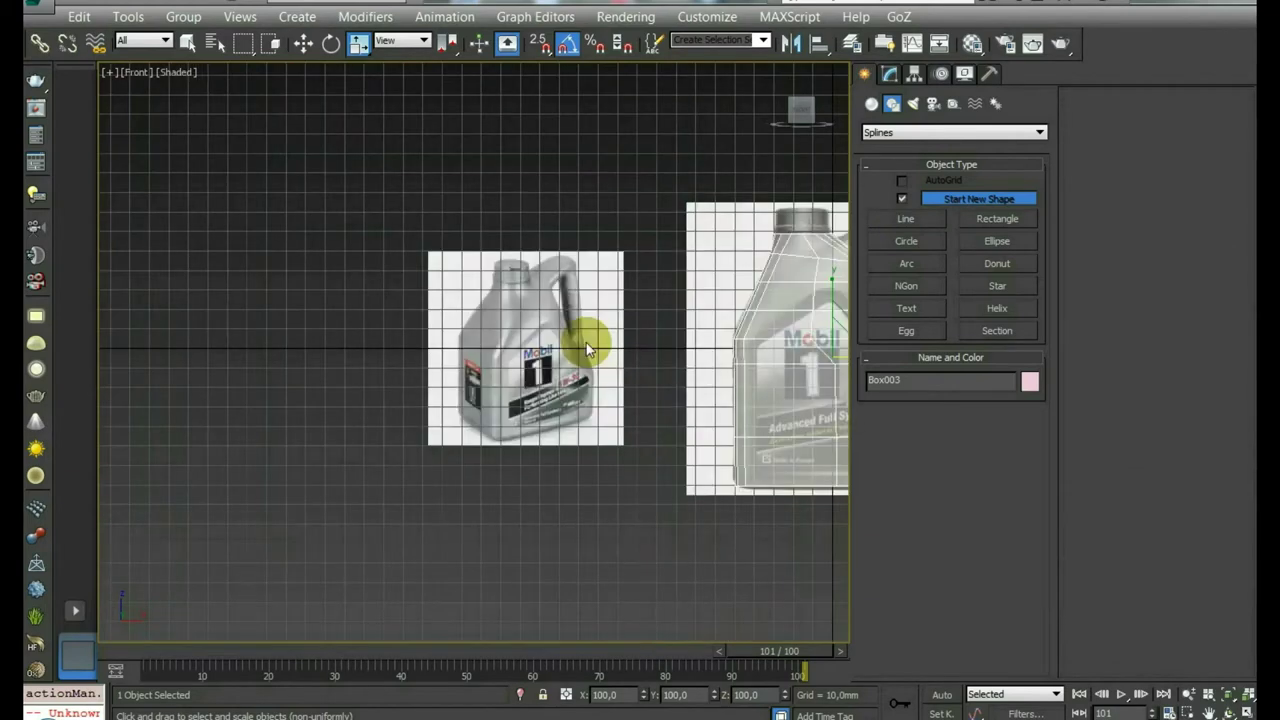
scroll(586, 349, "up", 2)
scroll(547, 370, "up", 2)
left_click(906, 218)
scroll(477, 349, "up", 2)
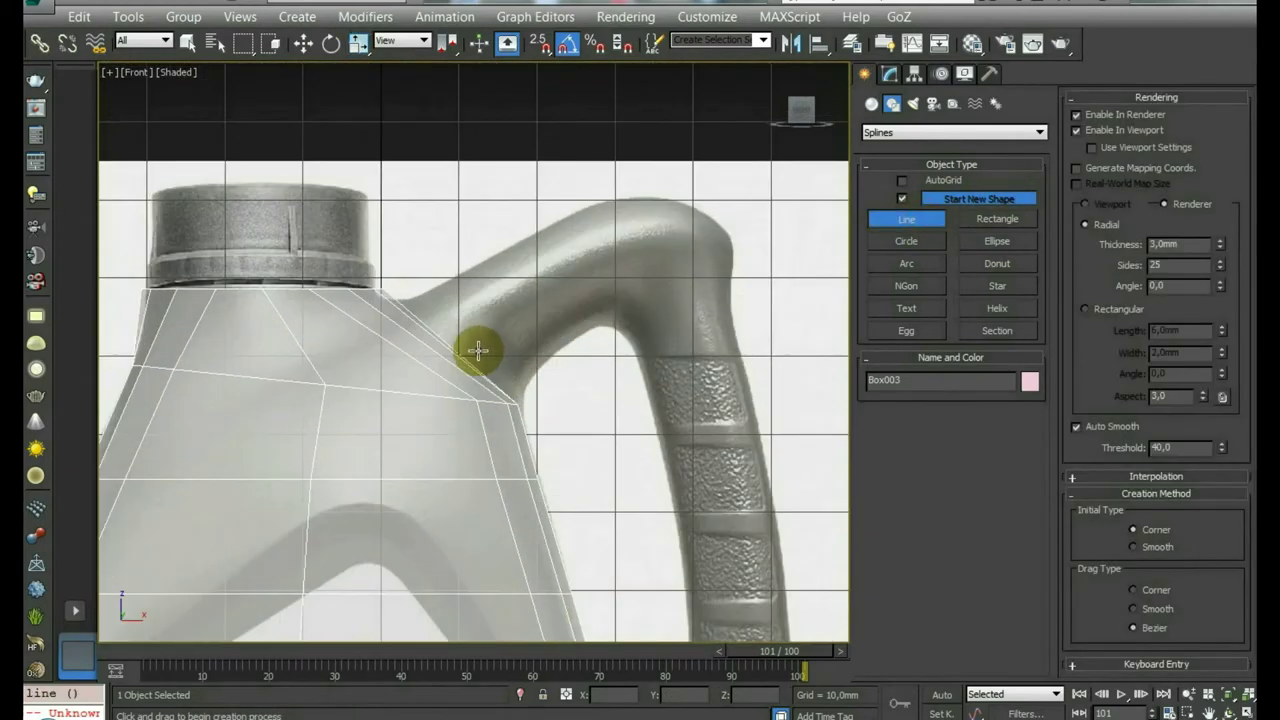
key("F3")
Step: Draw Line001 from the handle's shoulder base, over the top bend, down to the grip bottom
left_click(459, 351)
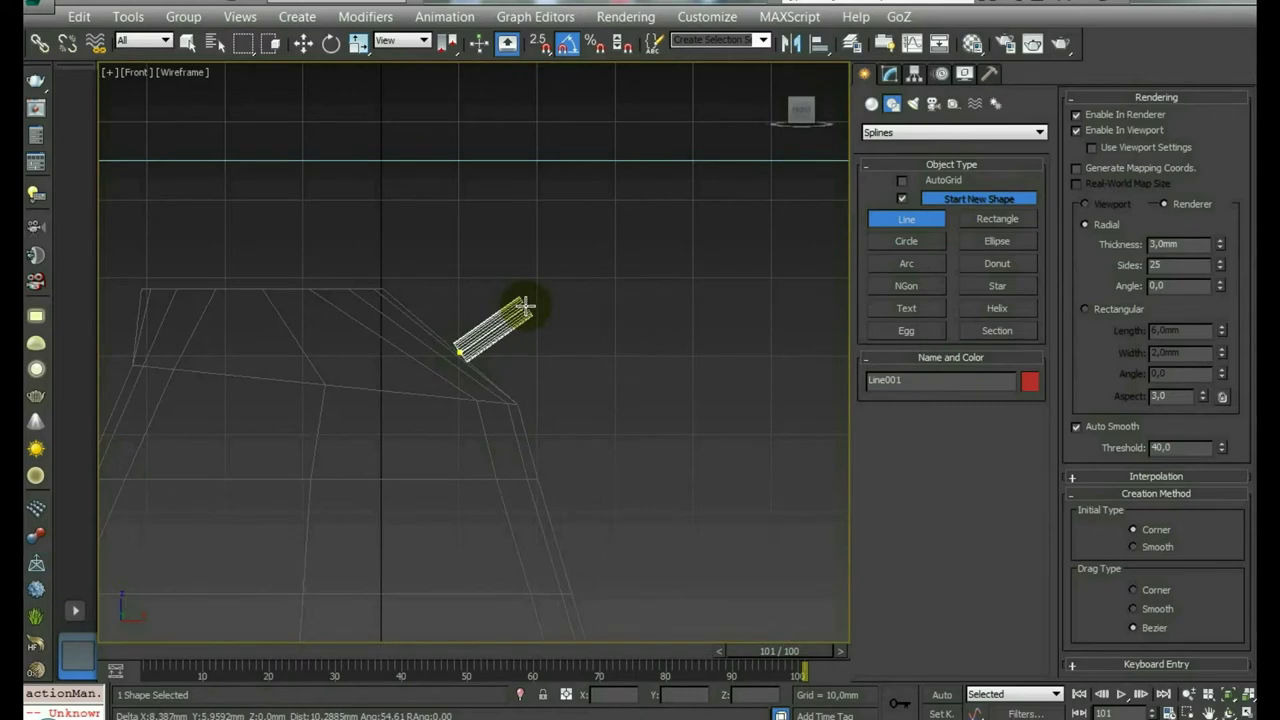
key("F3")
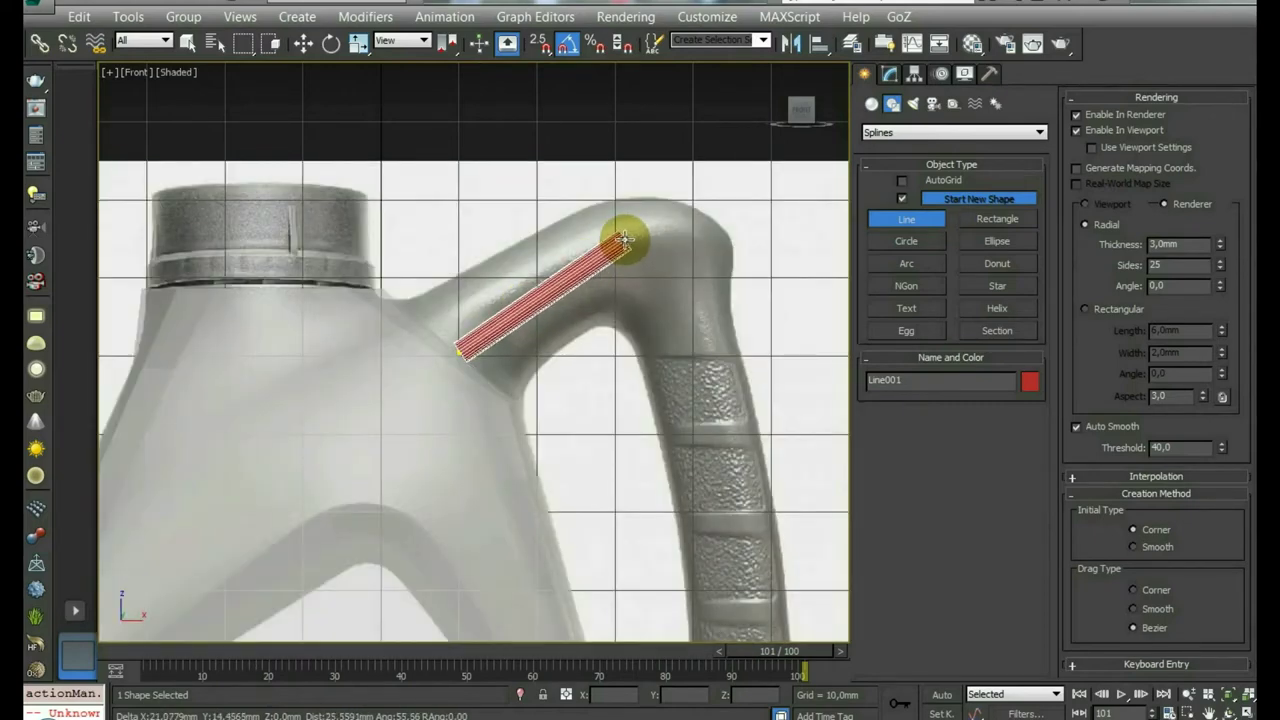
left_click(624, 238)
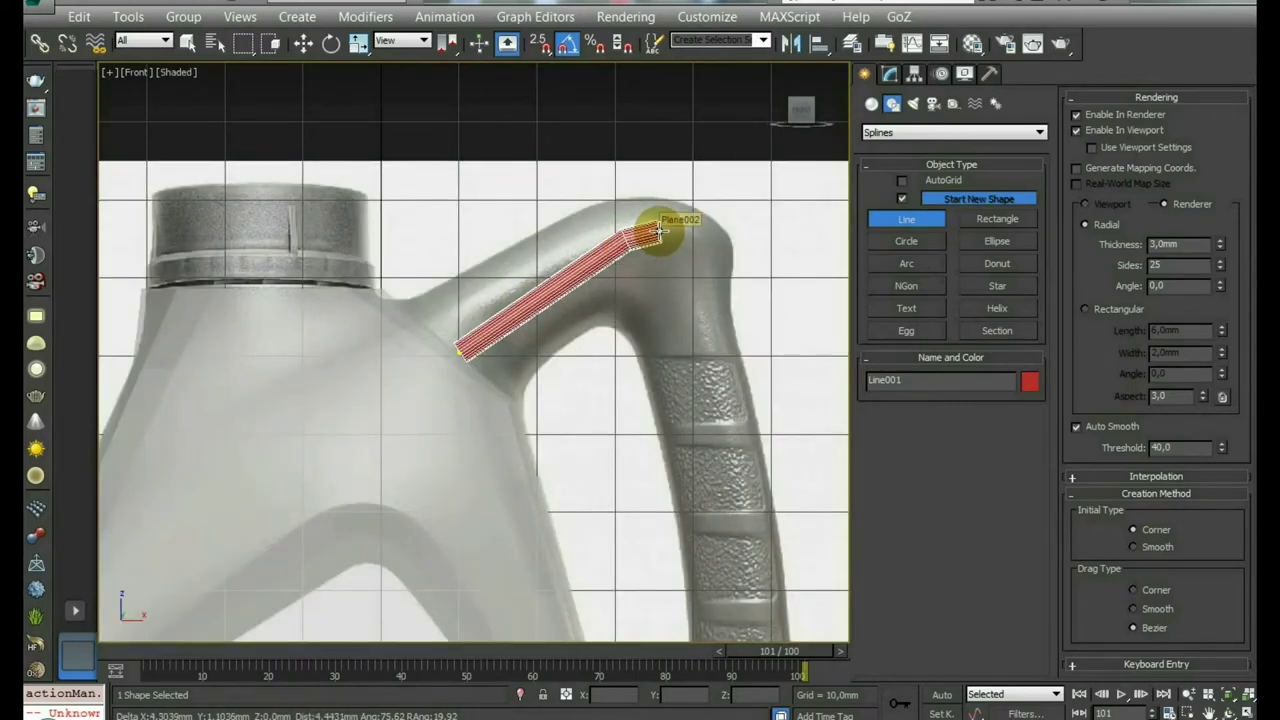
key("ctrl+z")
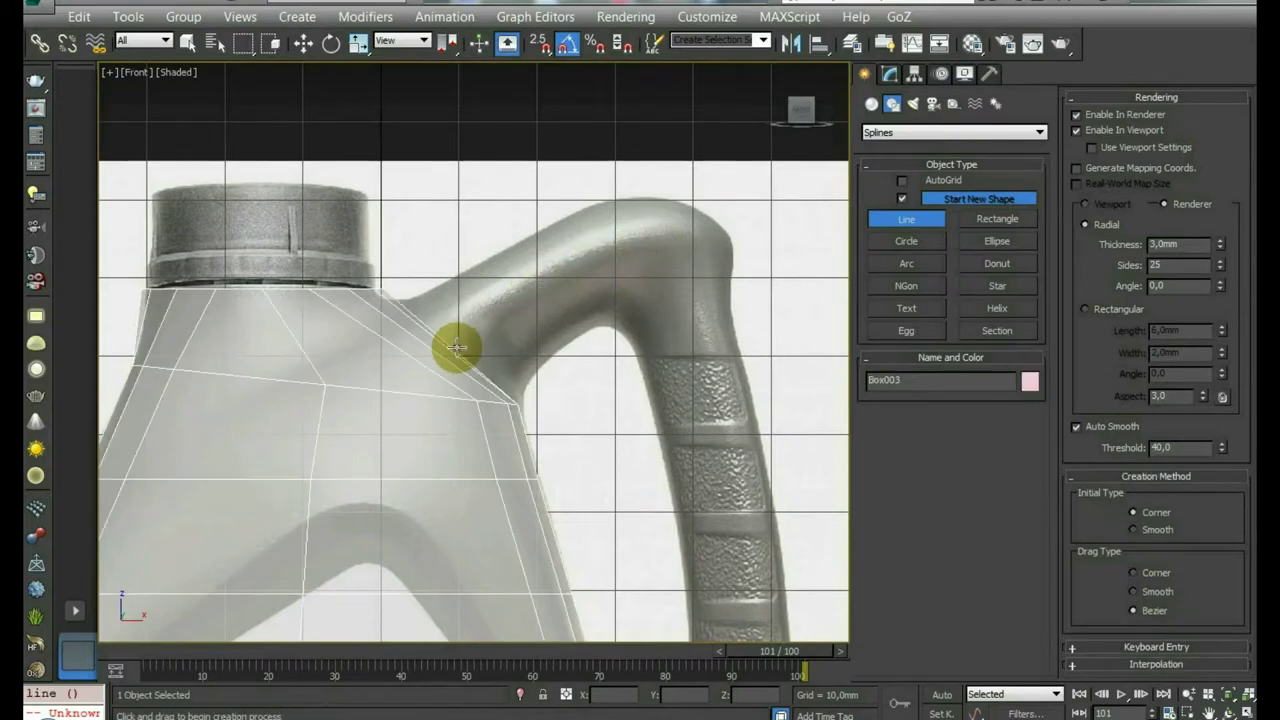
left_click(455, 344)
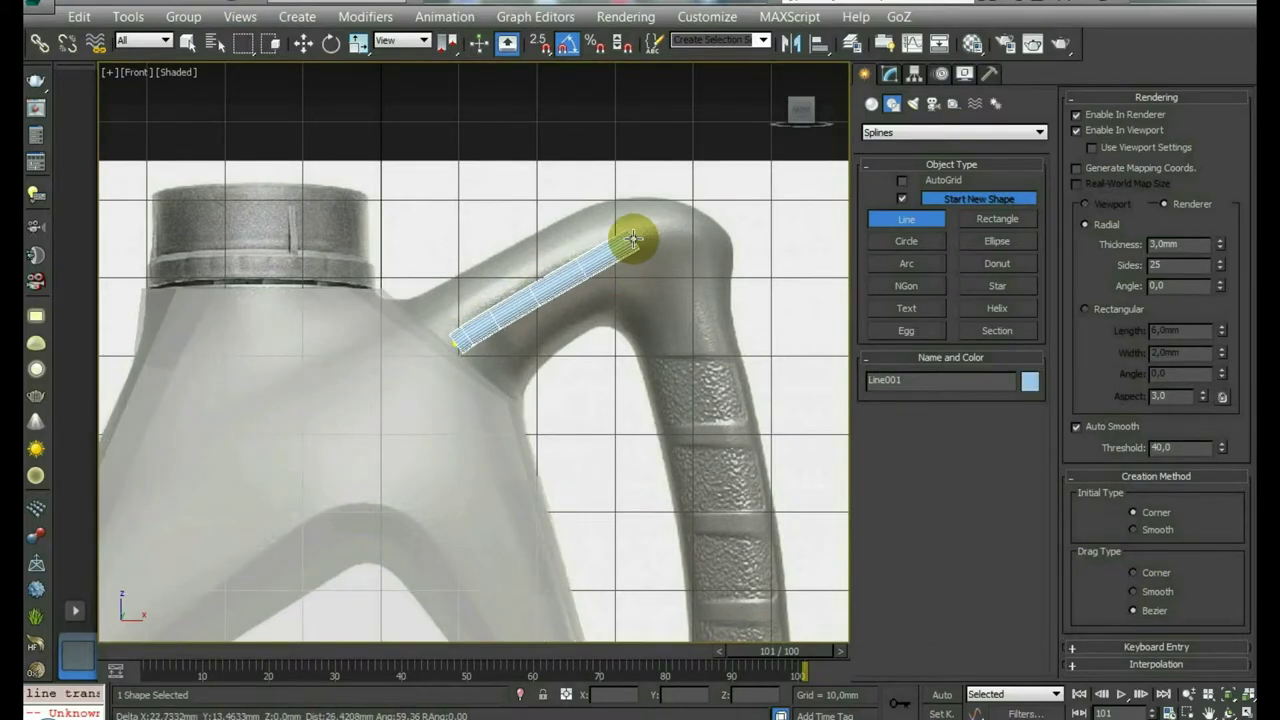
left_click(640, 250)
scroll(716, 390, "down", 3)
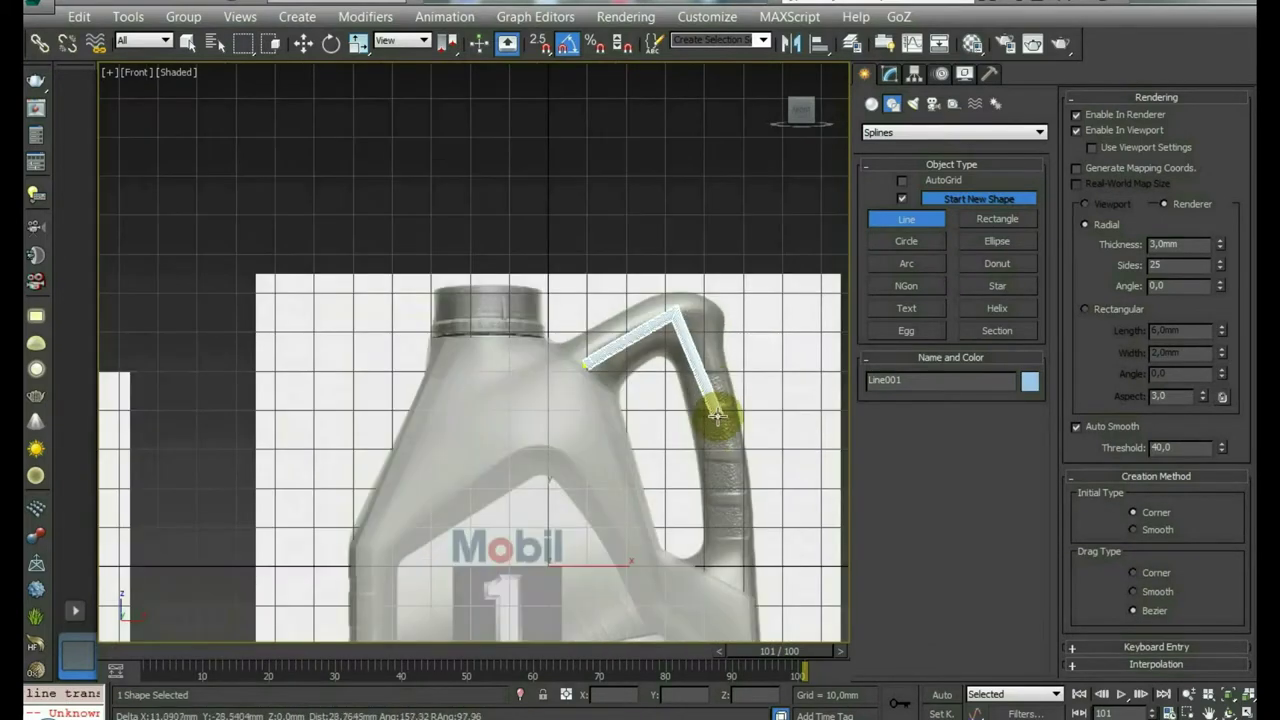
left_click(730, 488)
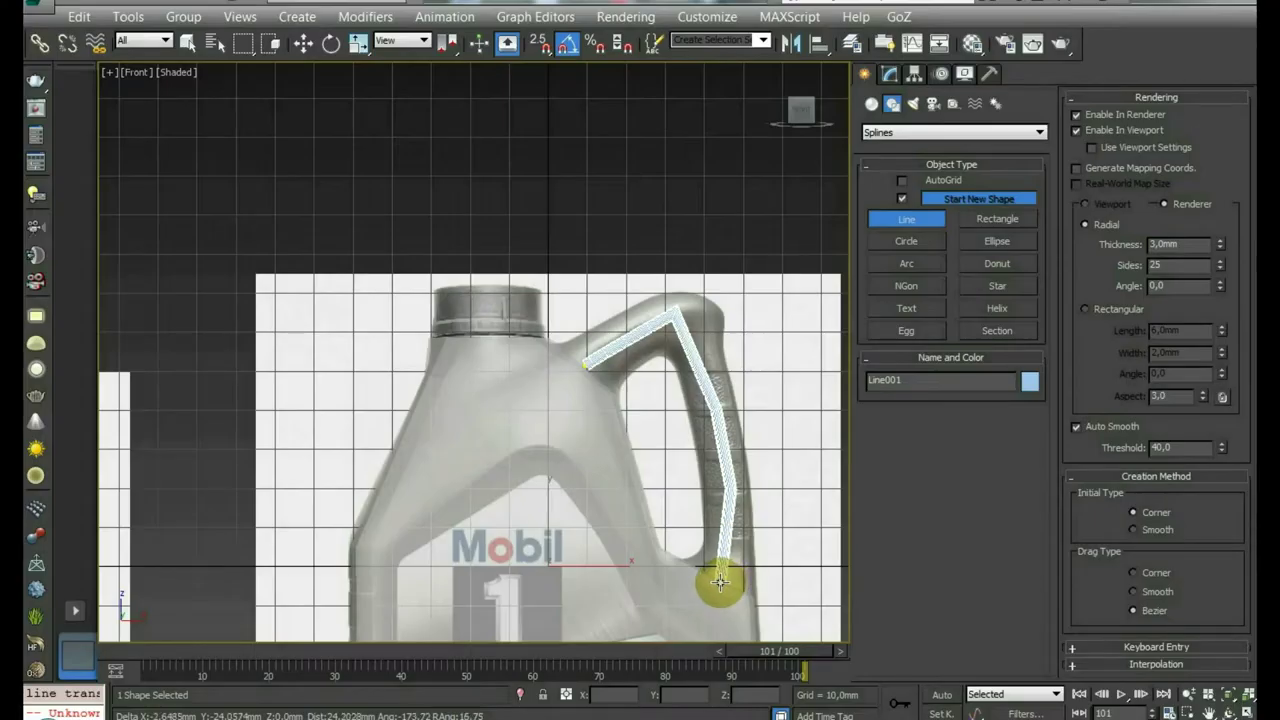
right_click(720, 582)
scroll(729, 486, "up", 1)
scroll(660, 410, "up", 3)
key("r")
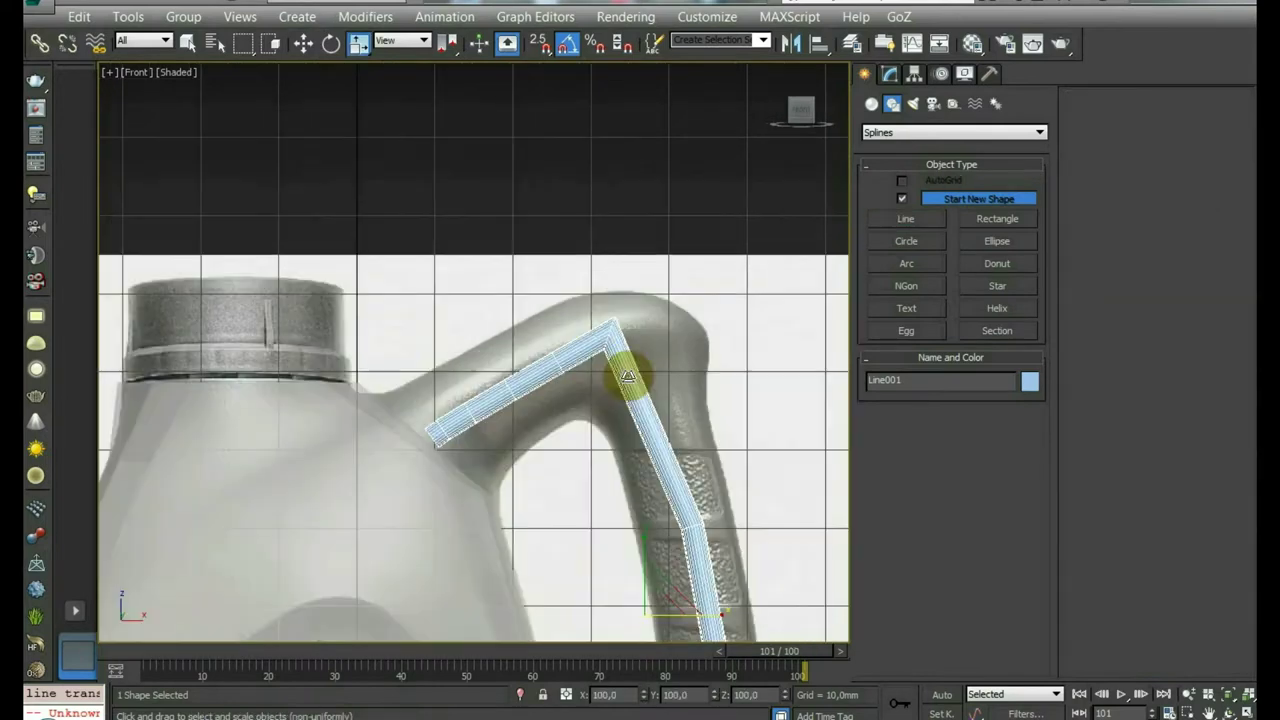
middle_click_drag(694, 420, 602, 394)
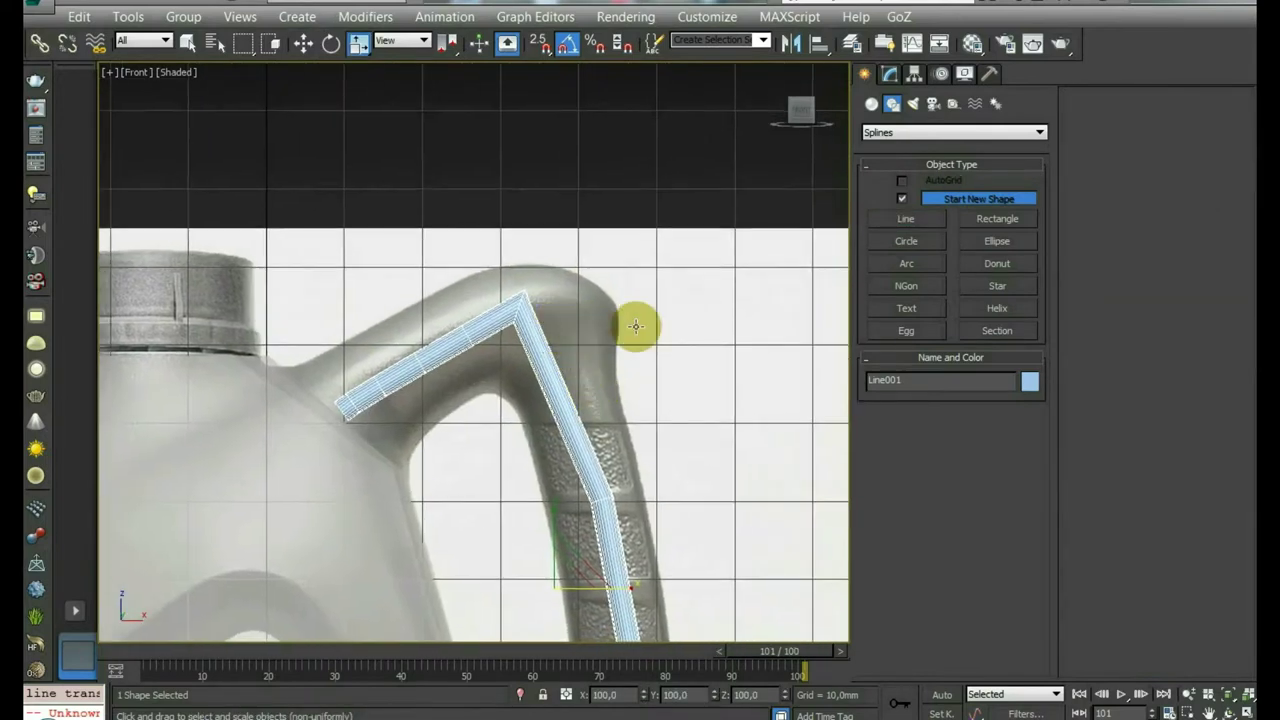
left_click(889, 74)
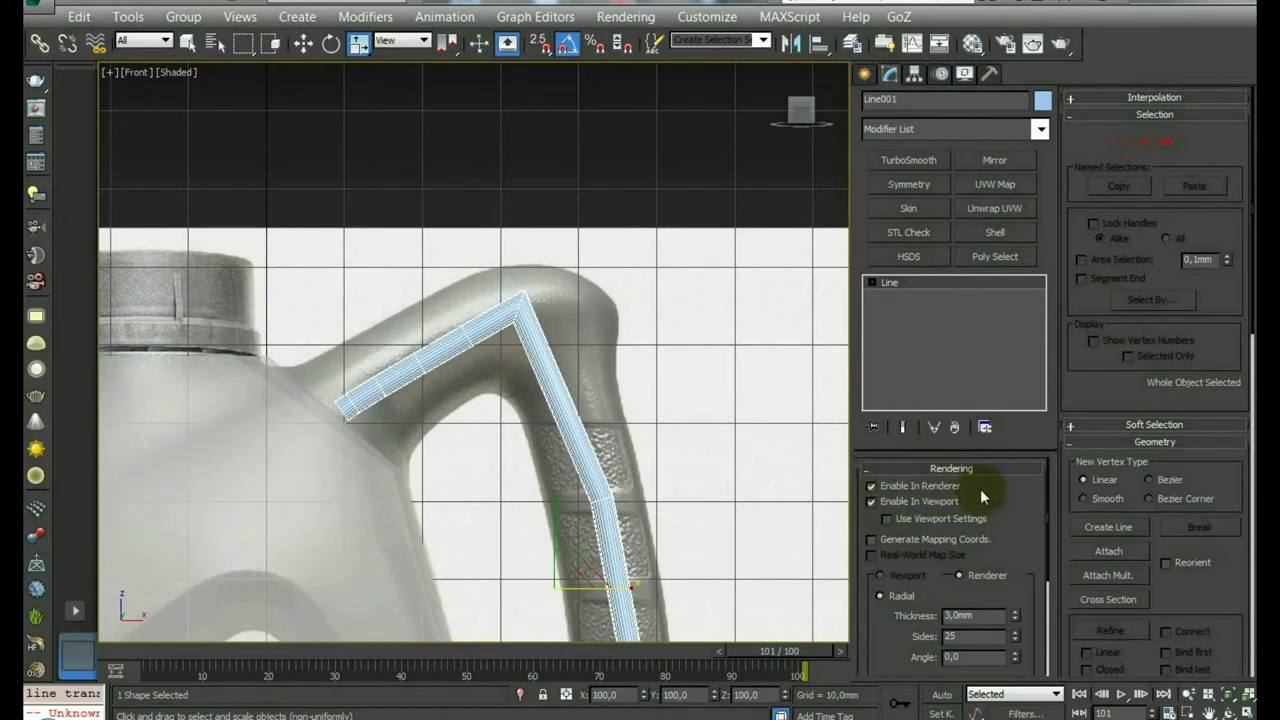
Step: Render Line001 as a tube, raise its thickness to 7,32mm, then turn the tube display off
left_click(869, 486)
mouse_move(1014, 627)
left_mouse_down()
mouse_move(972, 590)
mouse_move(995, 518)
left_mouse_up()
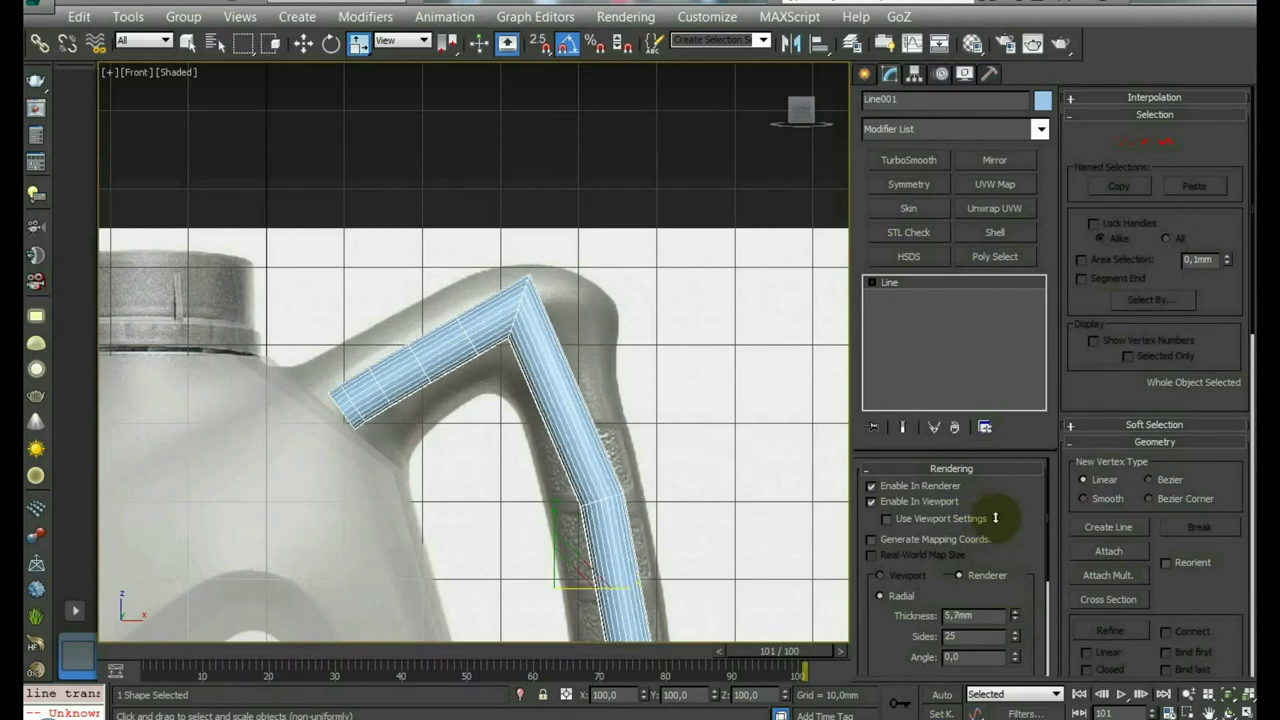
left_click_drag(995, 518, 991, 491)
scroll(496, 259, "down", 3)
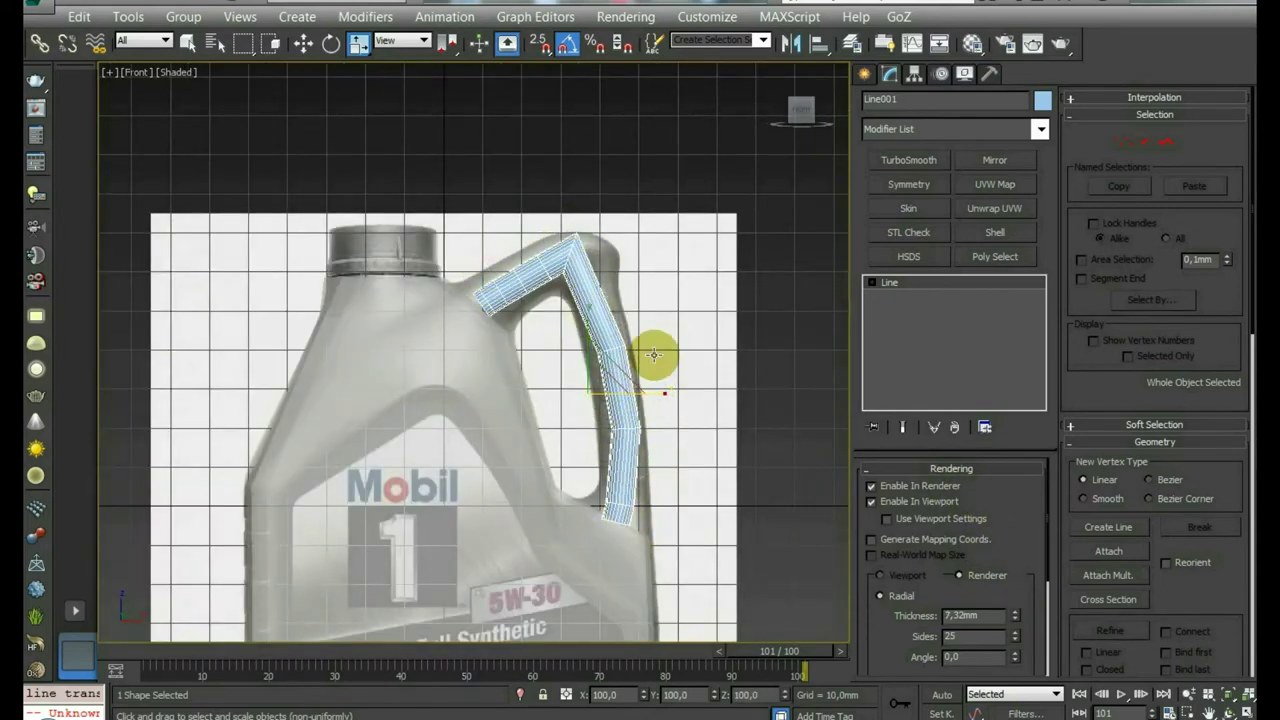
middle_click_drag(654, 352, 651, 390)
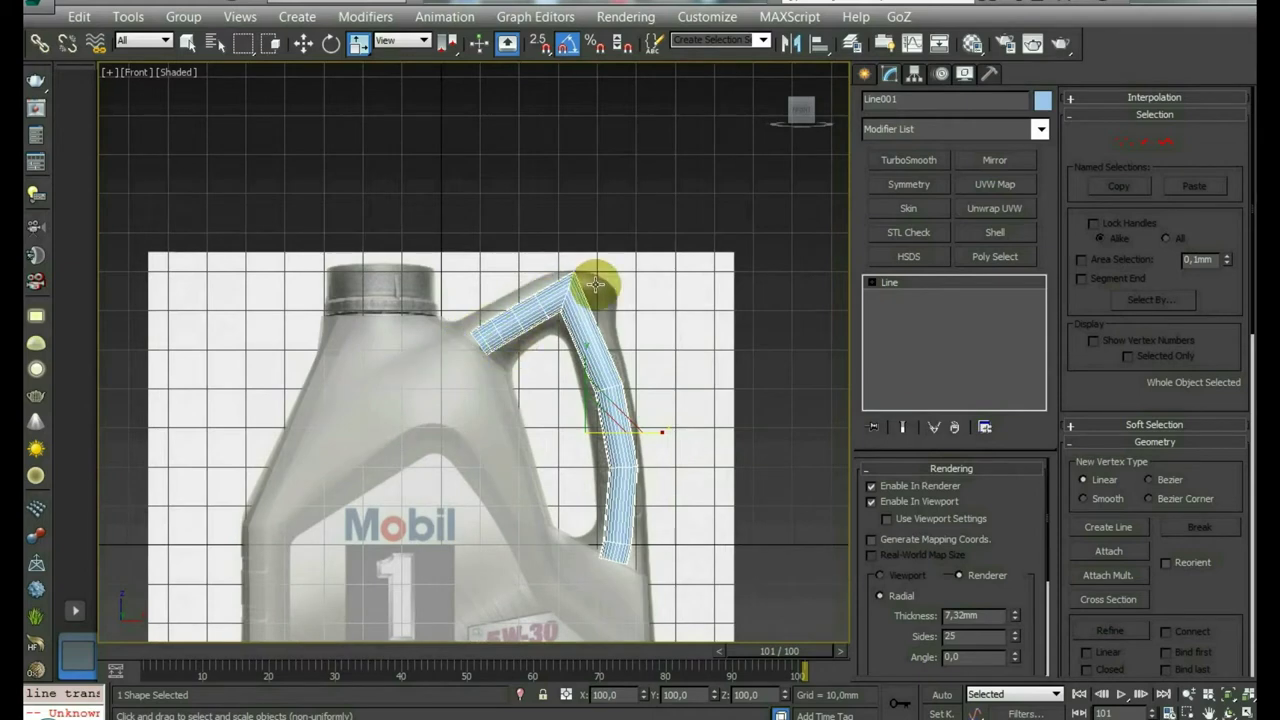
left_click(871, 501)
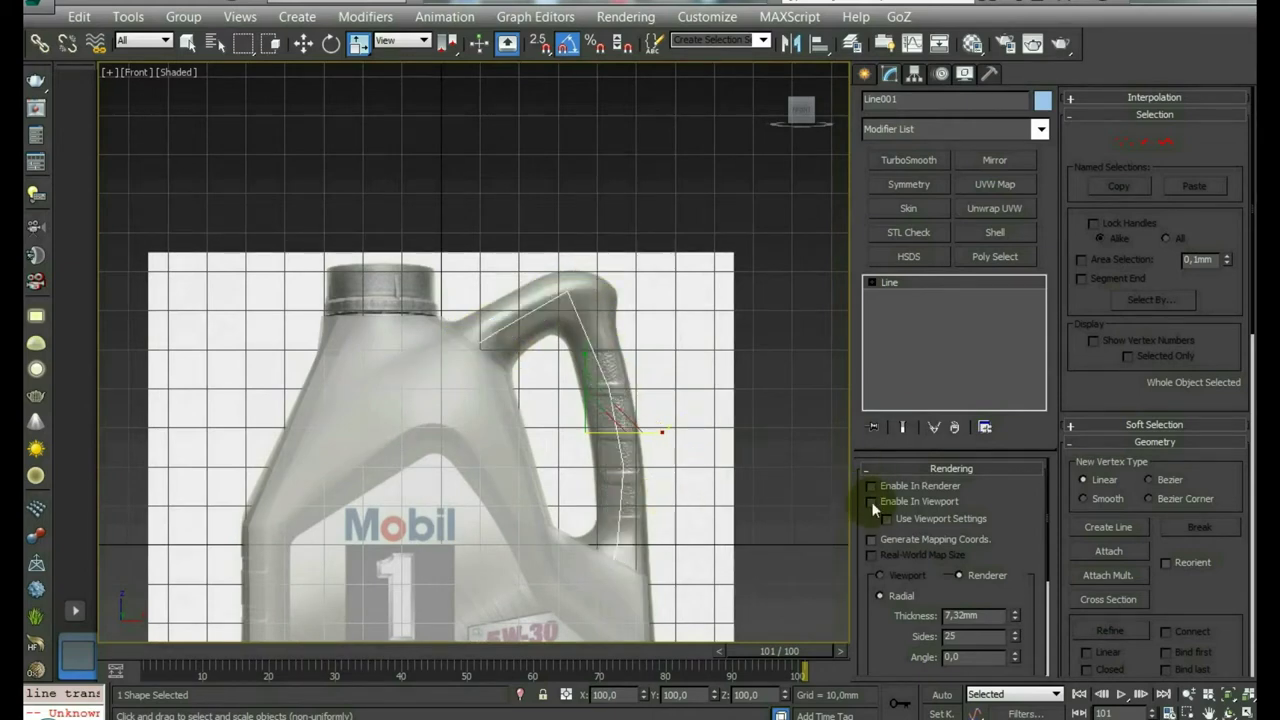
middle_click_drag(623, 359, 619, 411)
scroll(619, 411, "up", 4)
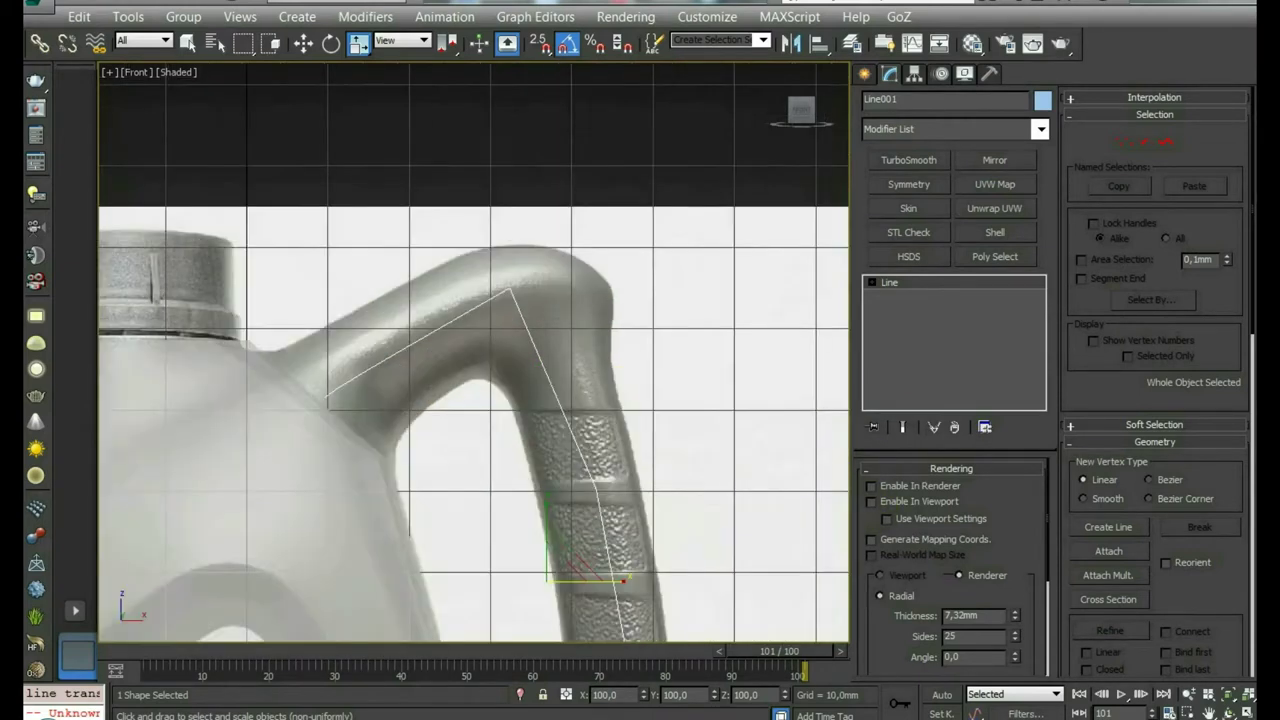
Step: In Line001's vertices, move the middle handle vertex up and delete the lower middle vertex
left_click(1122, 141)
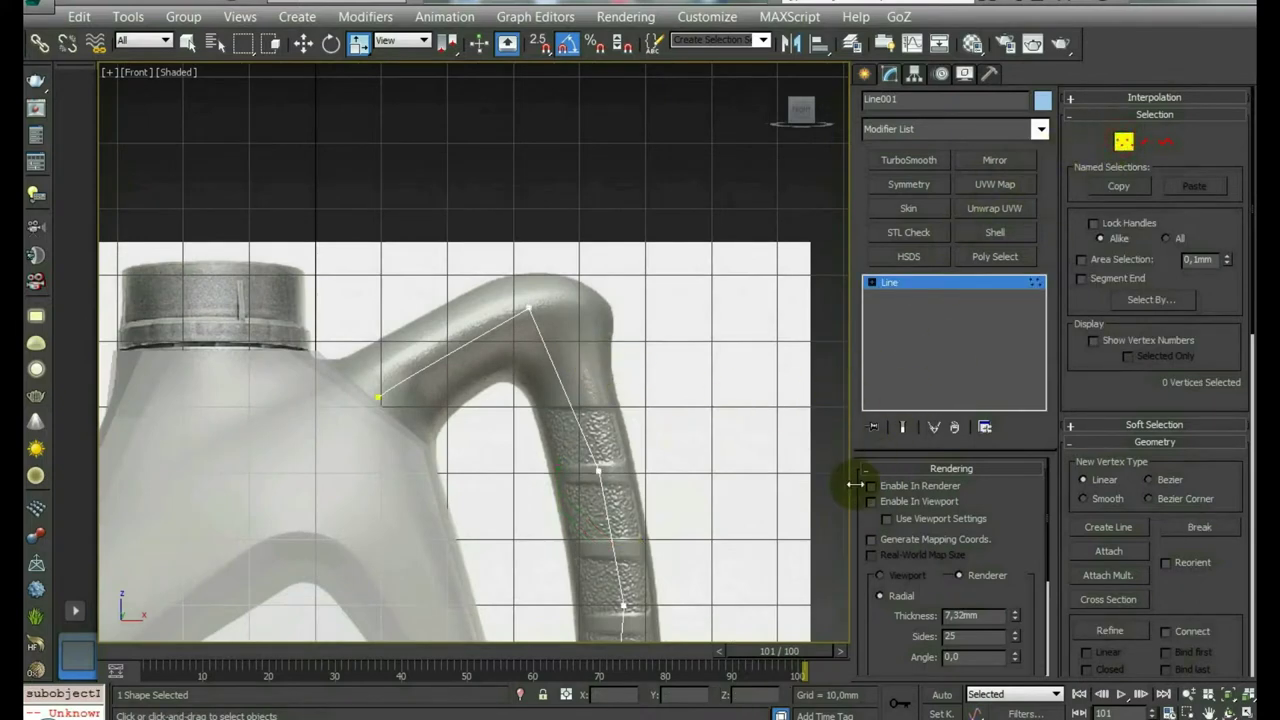
left_click(862, 468)
middle_click_drag(675, 605, 614, 420)
key("w")
left_click(538, 286)
key("e")
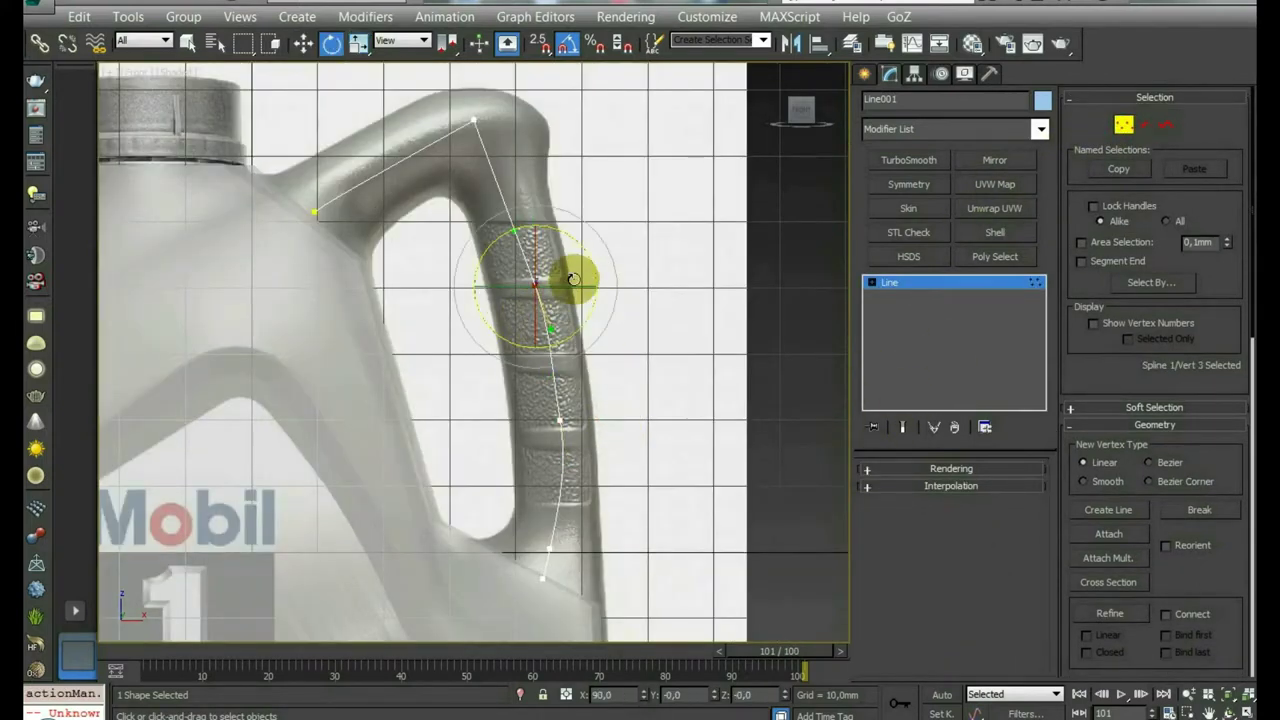
left_click(622, 400)
left_click(558, 421)
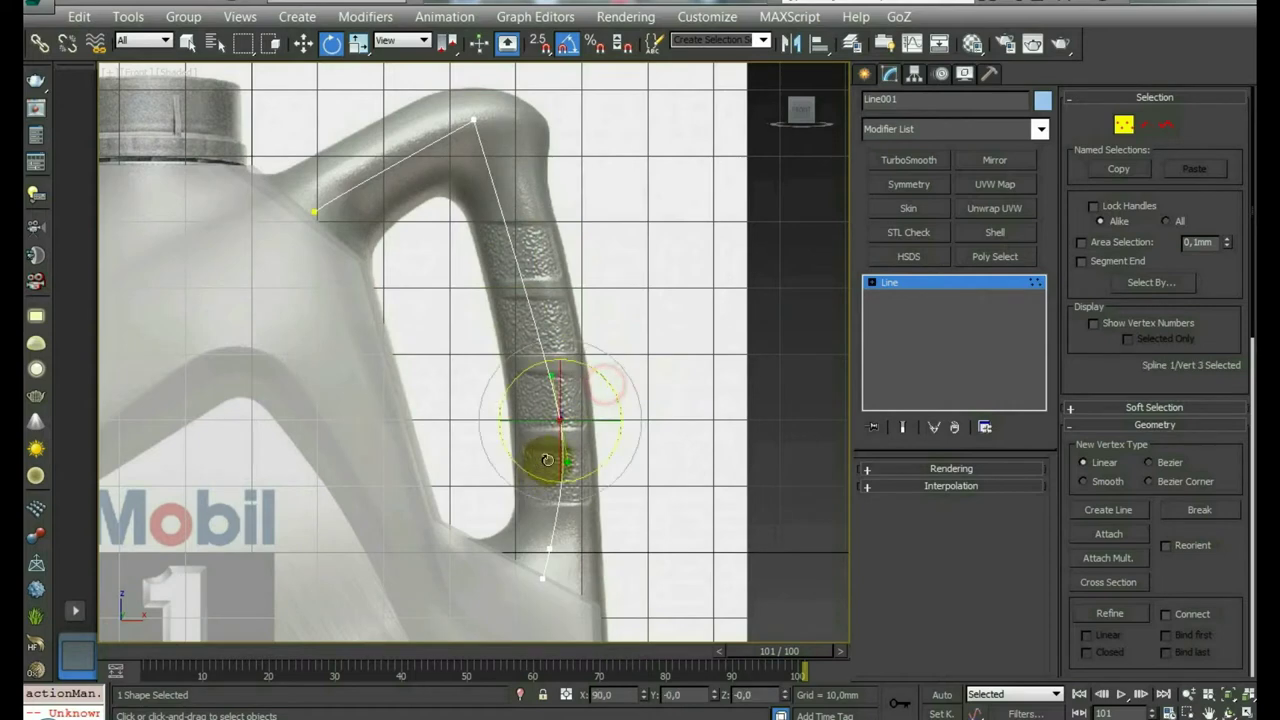
key("w")
mouse_move(573, 336)
left_mouse_down()
mouse_move(560, 294)
mouse_move(571, 251)
left_mouse_up()
key("r")
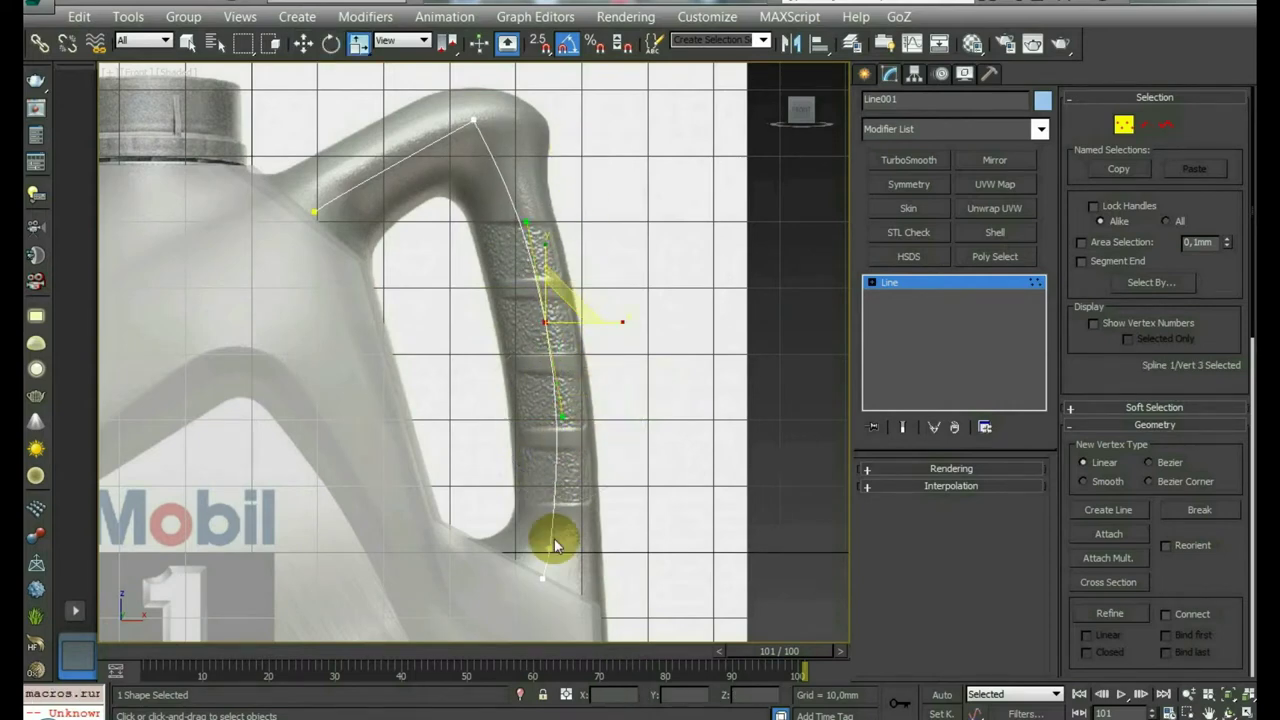
left_click(550, 546)
key("Delete")
Step: Fillet the handle's top bend vertex into a smooth rounded curve
left_click(492, 178)
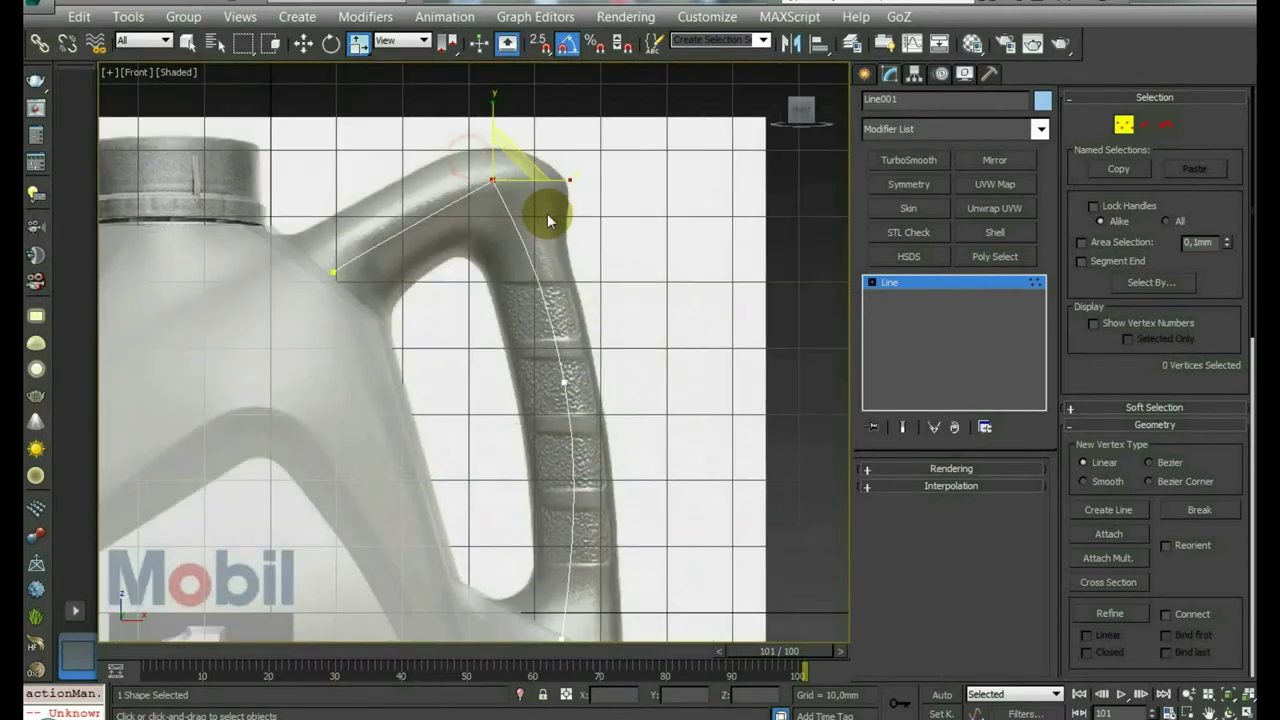
key("e")
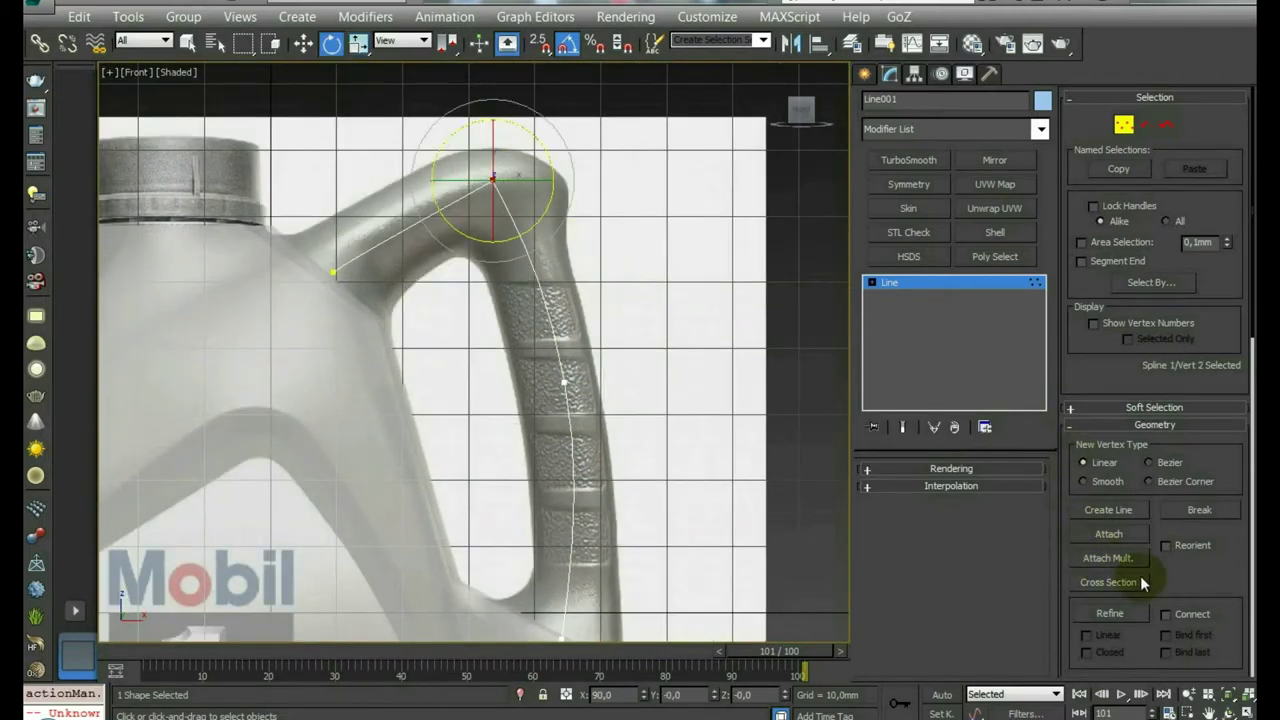
left_click_drag(1168, 565, 1158, 144)
left_click_drag(492, 177, 502, 139)
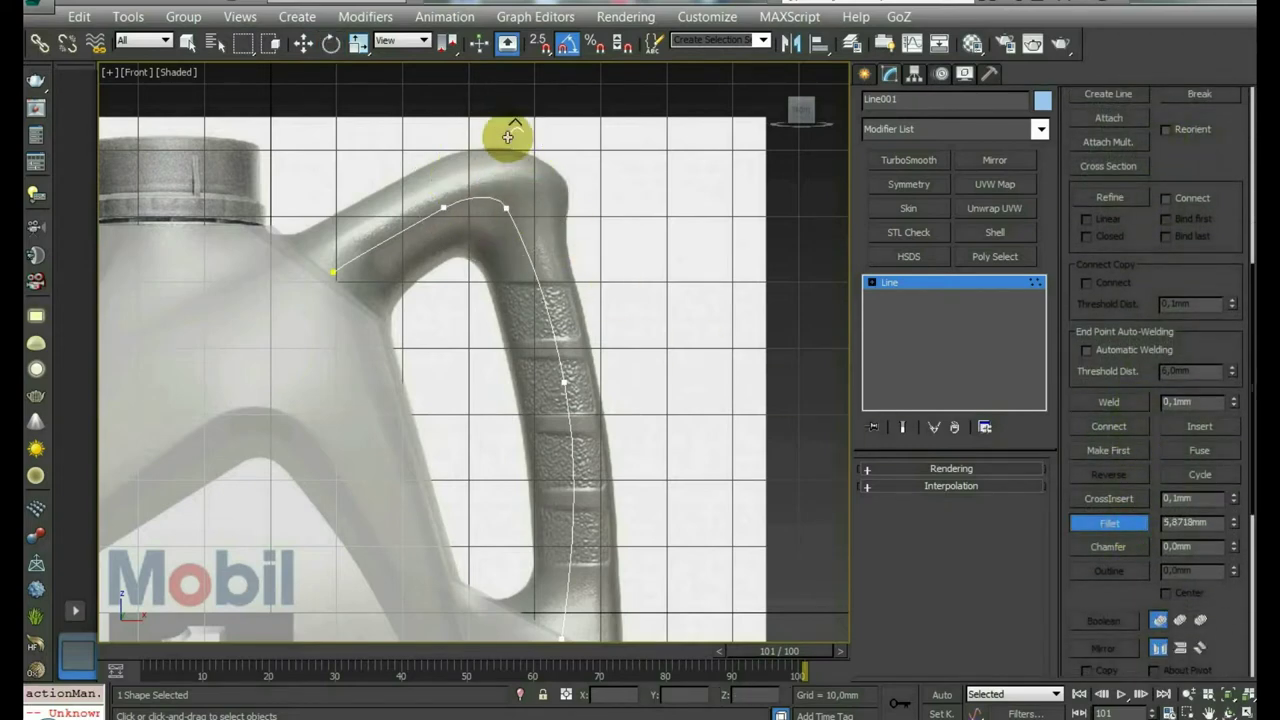
right_click(644, 278)
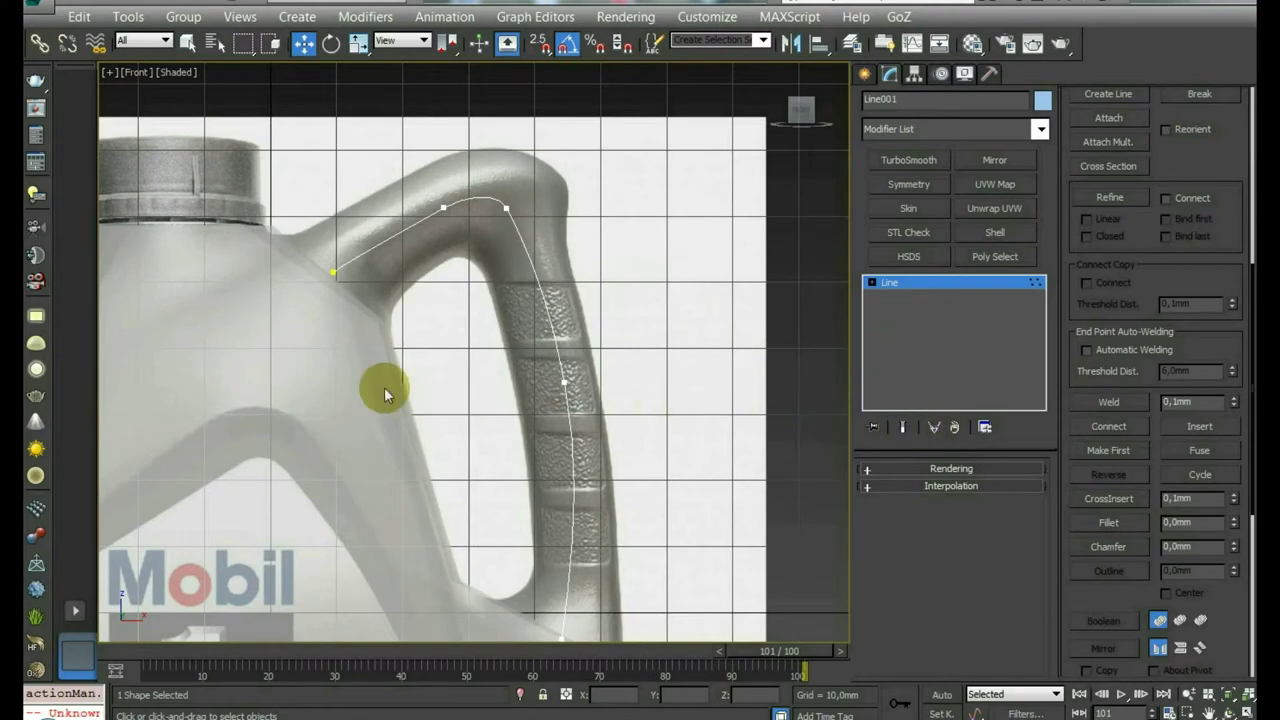
Step: Extrude Box003's two shoulder polygons along Line001 to form a blocky handle
left_click(748, 348)
left_click(363, 337)
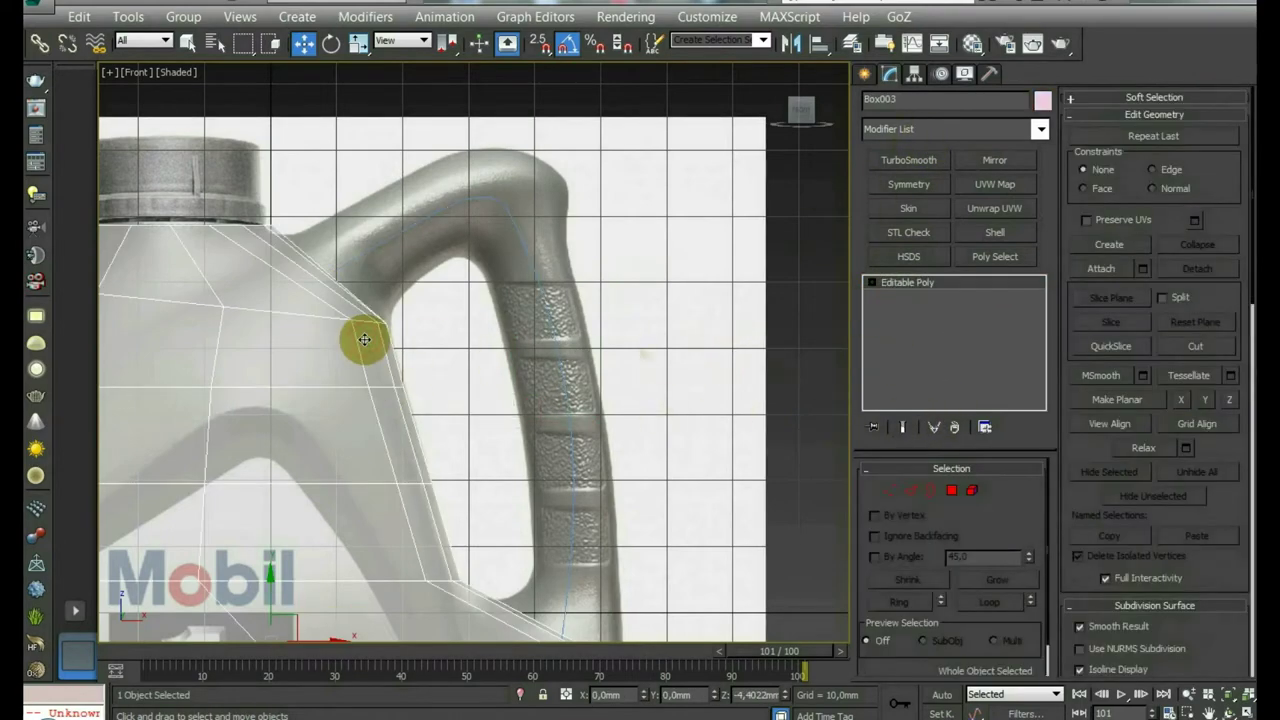
left_click(951, 489)
middle_click_drag(666, 393, 535, 322, "alt")
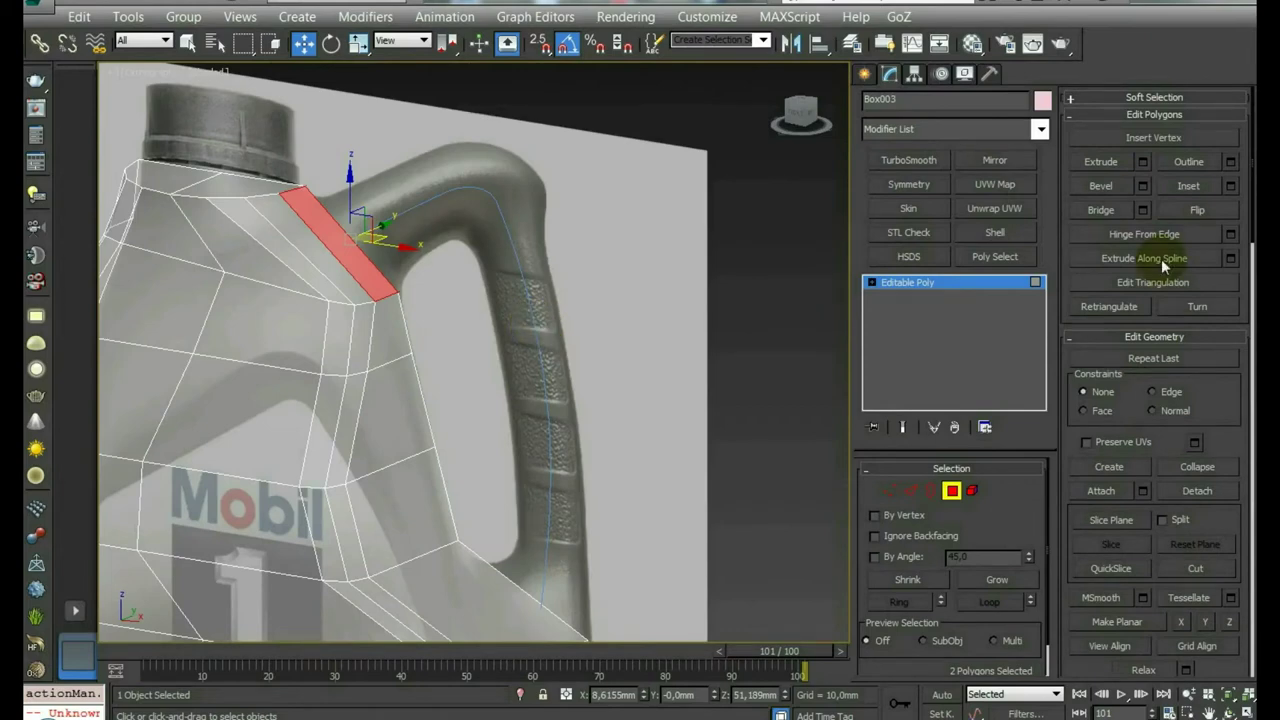
left_click(1161, 259)
left_click(517, 259)
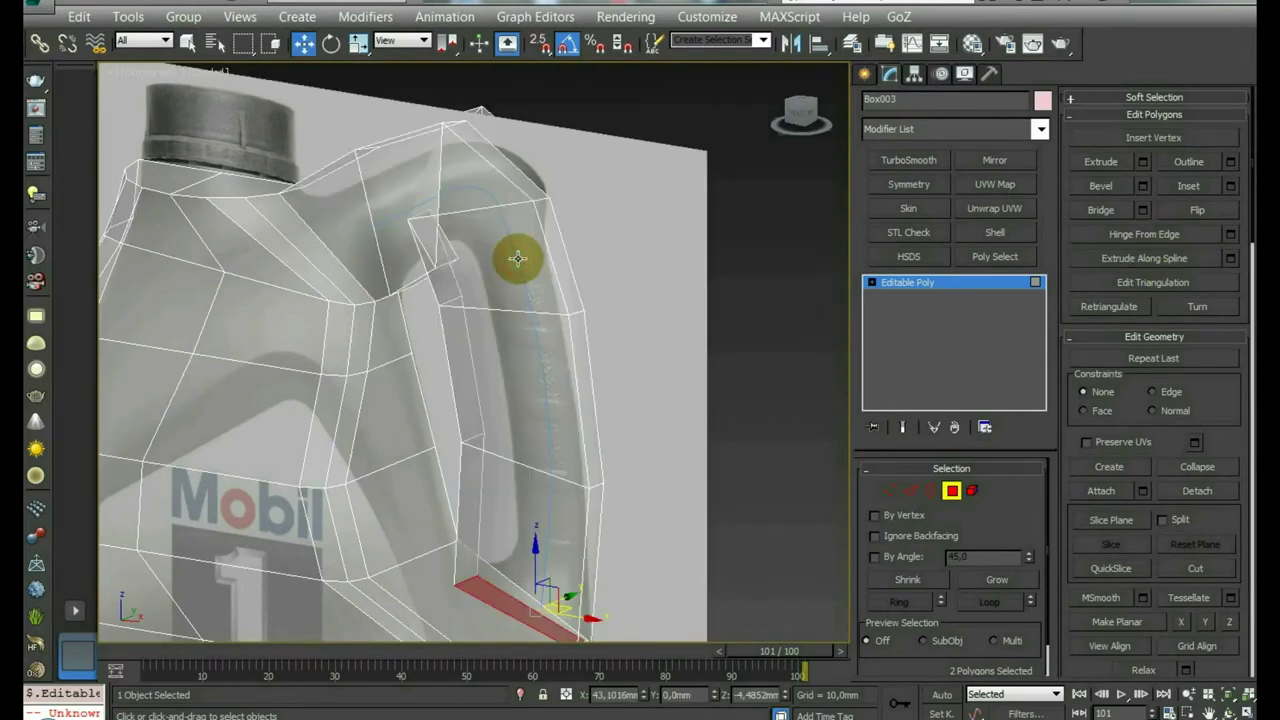
scroll(517, 300, "down", 5)
scroll(530, 540, "up", 8)
middle_click_drag(790, 240, 849, 184, "alt")
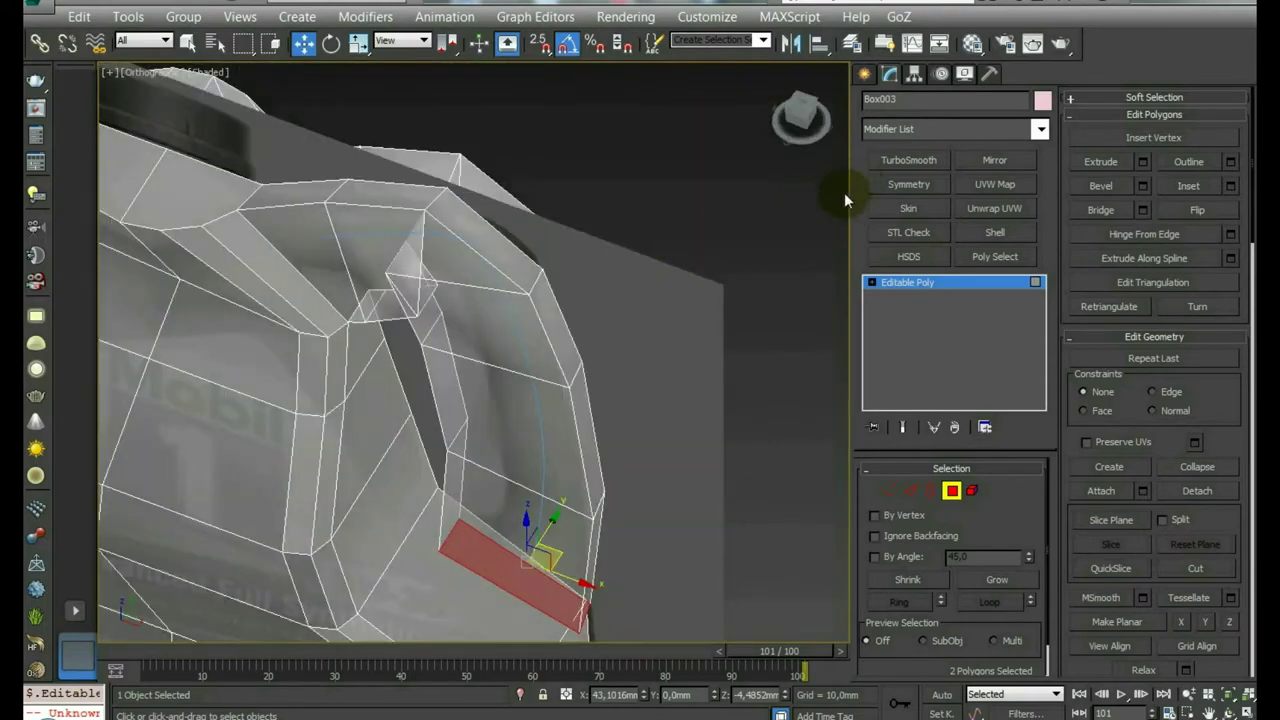
middle_click_drag(663, 341, 607, 305, "alt")
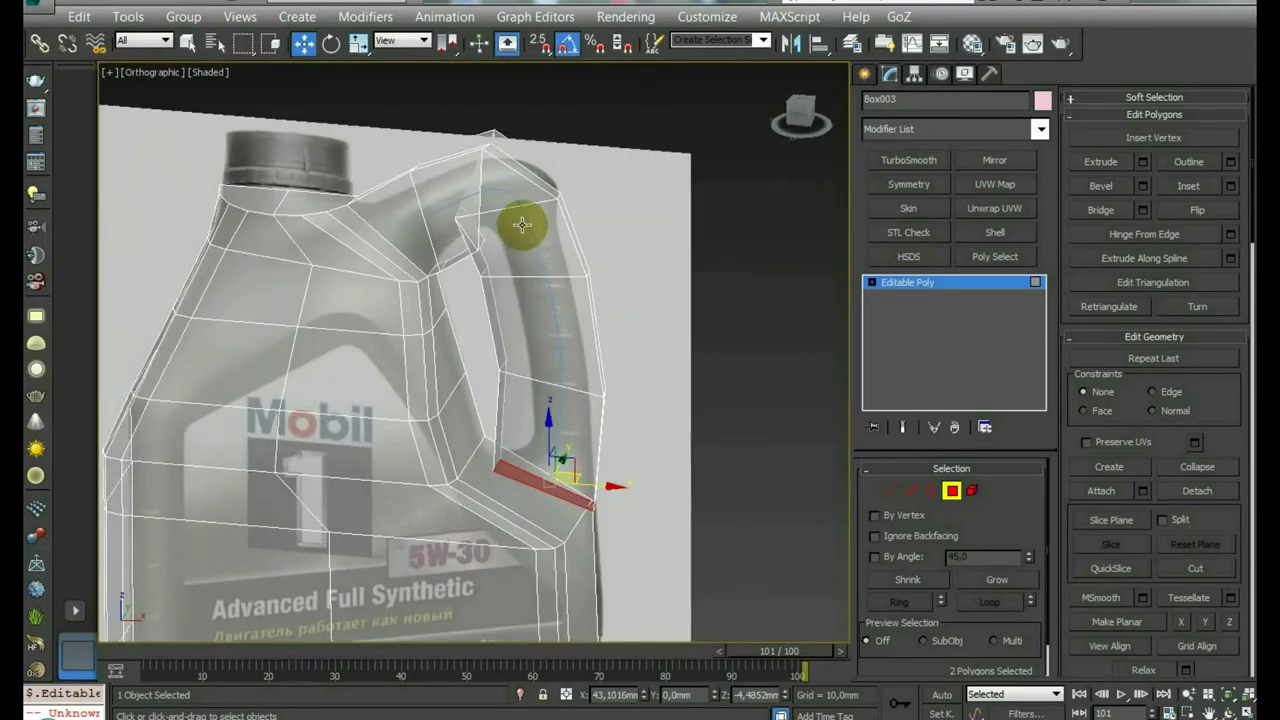
scroll(517, 220, "up", 4)
key("1")
left_click_drag(383, 213, 456, 285)
Step: Move the top, outer, lower and inner handle vertices onto the reference handle outline
mouse_move(428, 222)
left_mouse_down()
mouse_move(509, 273)
mouse_move(491, 335)
left_mouse_up()
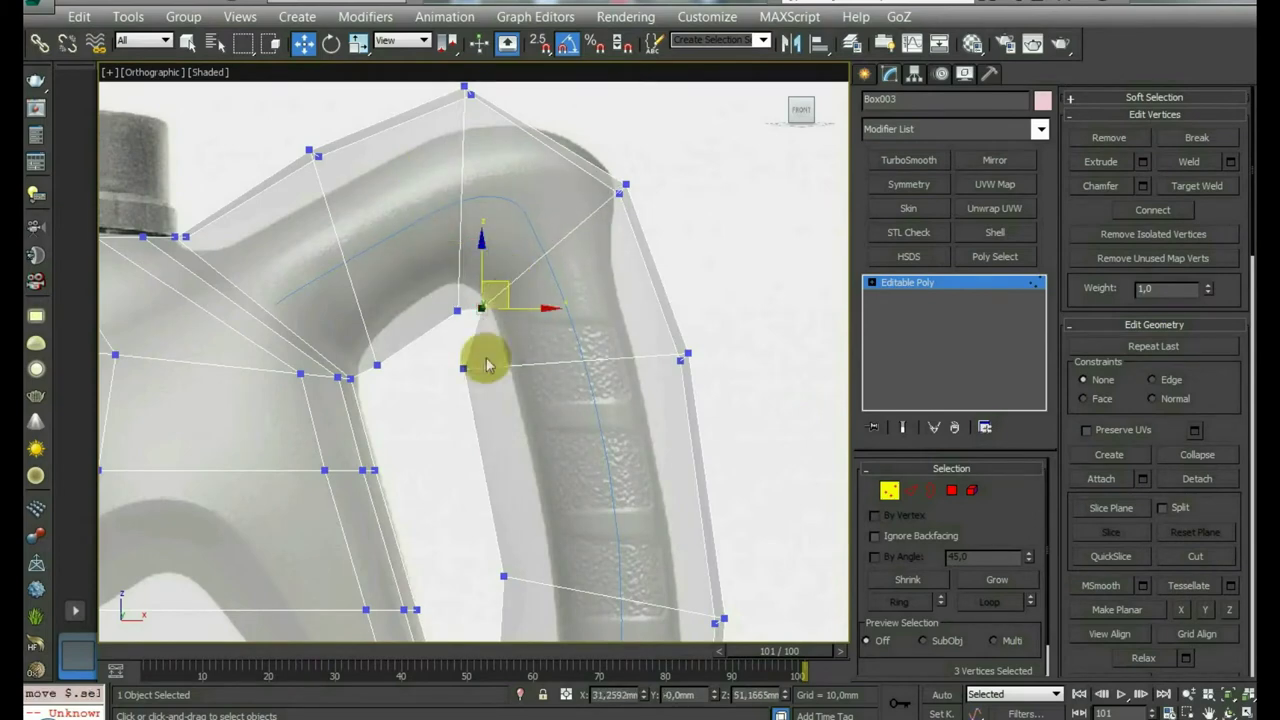
left_click(460, 362)
scroll(528, 410, "down", 3)
mouse_move(536, 378)
left_mouse_down()
mouse_move(635, 370)
mouse_move(614, 357)
left_mouse_up()
left_click(638, 521)
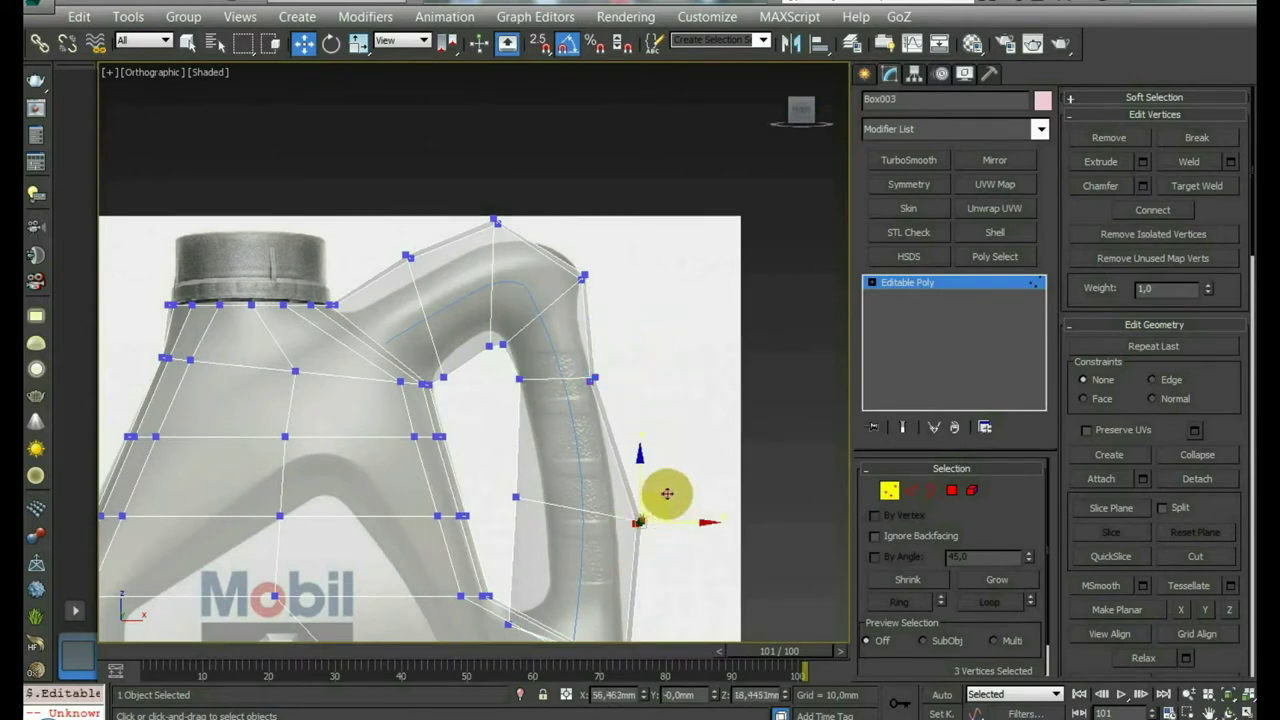
left_click_drag(667, 493, 566, 479)
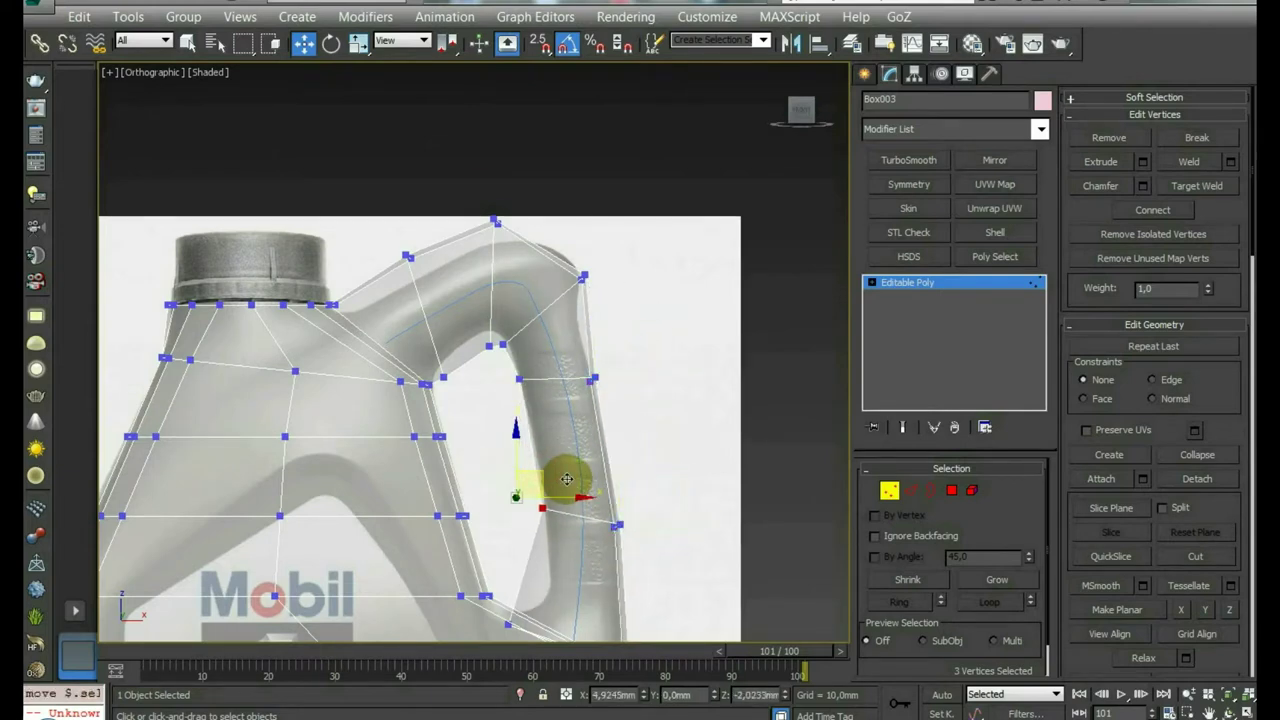
scroll(491, 371, "up", 4)
left_click_drag(435, 393, 510, 322)
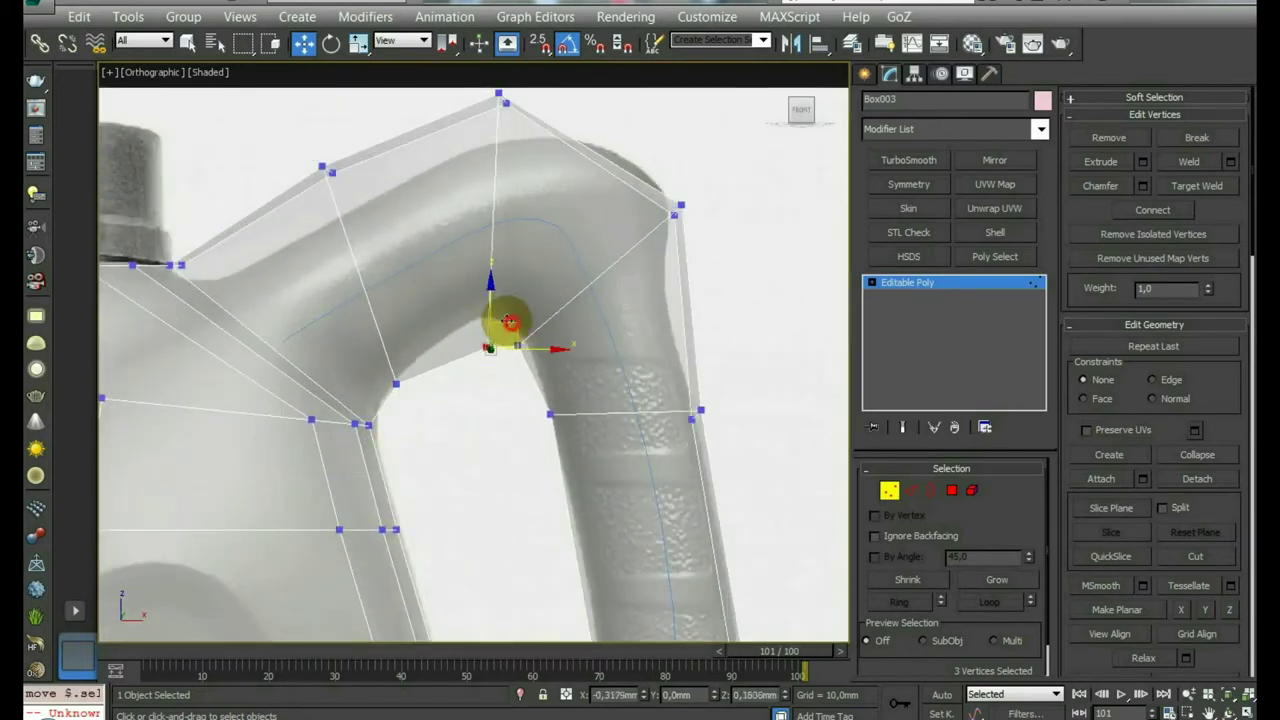
left_click_drag(510, 322, 560, 330)
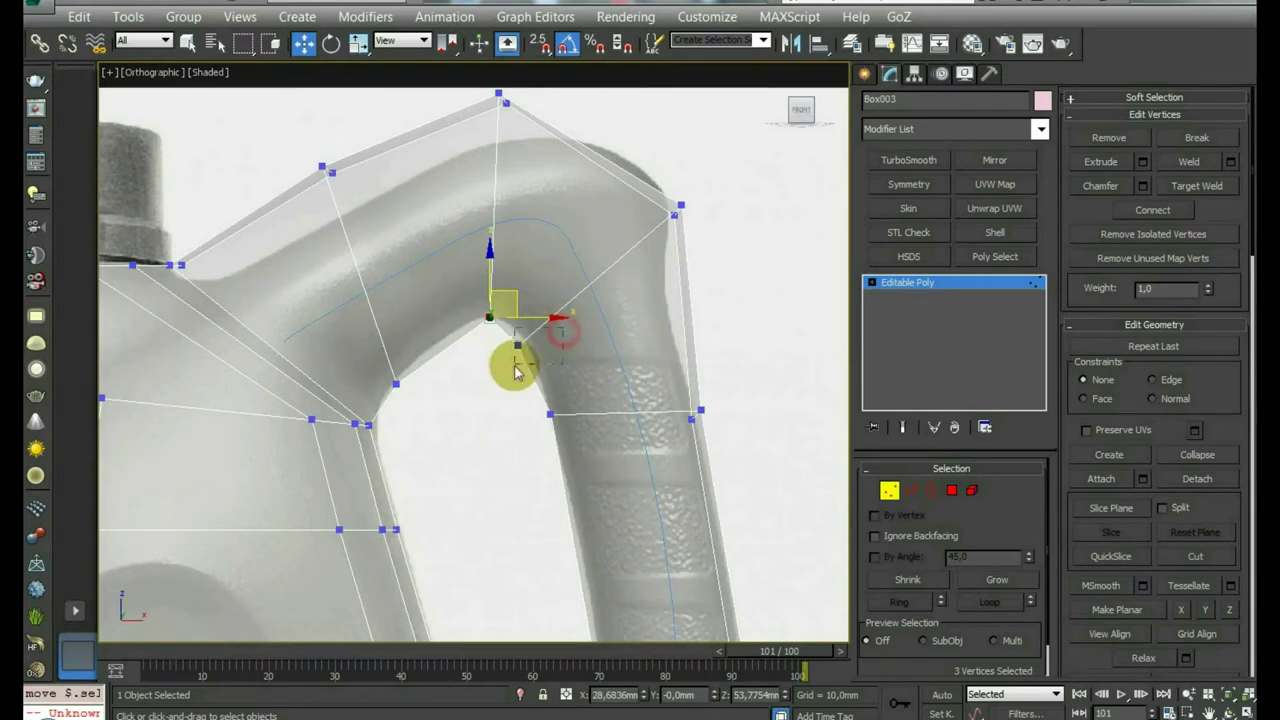
left_click_drag(515, 372, 600, 300)
Step: Lower the handle's top vertex toward the neck and line up the handle-neck junction
middle_click_drag(448, 60, 448, 160)
mouse_move(505, 198)
left_mouse_down()
mouse_move(425, 233)
mouse_move(357, 286)
left_mouse_up()
mouse_move(357, 286)
middle_mouse_down("alt")
mouse_move(429, 486)
mouse_move(386, 349)
middle_mouse_up("alt")
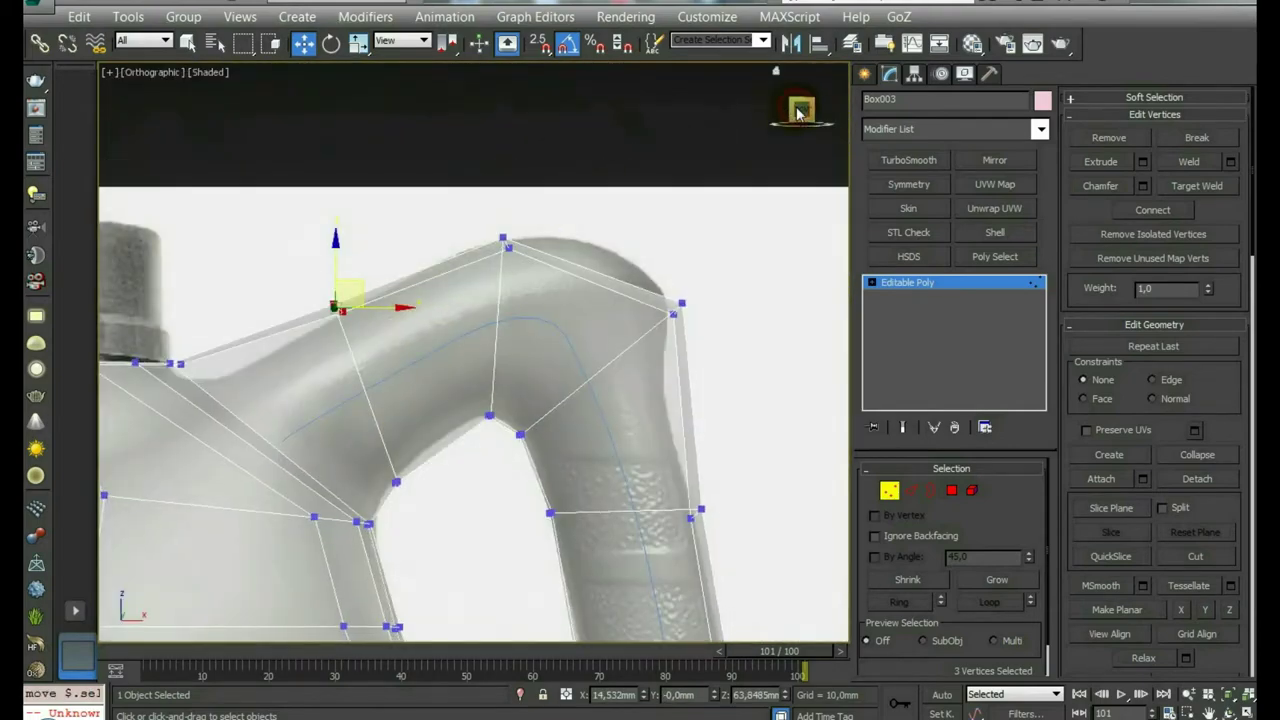
middle_click_drag(320, 391, 380, 378)
left_click_drag(320, 294, 265, 370)
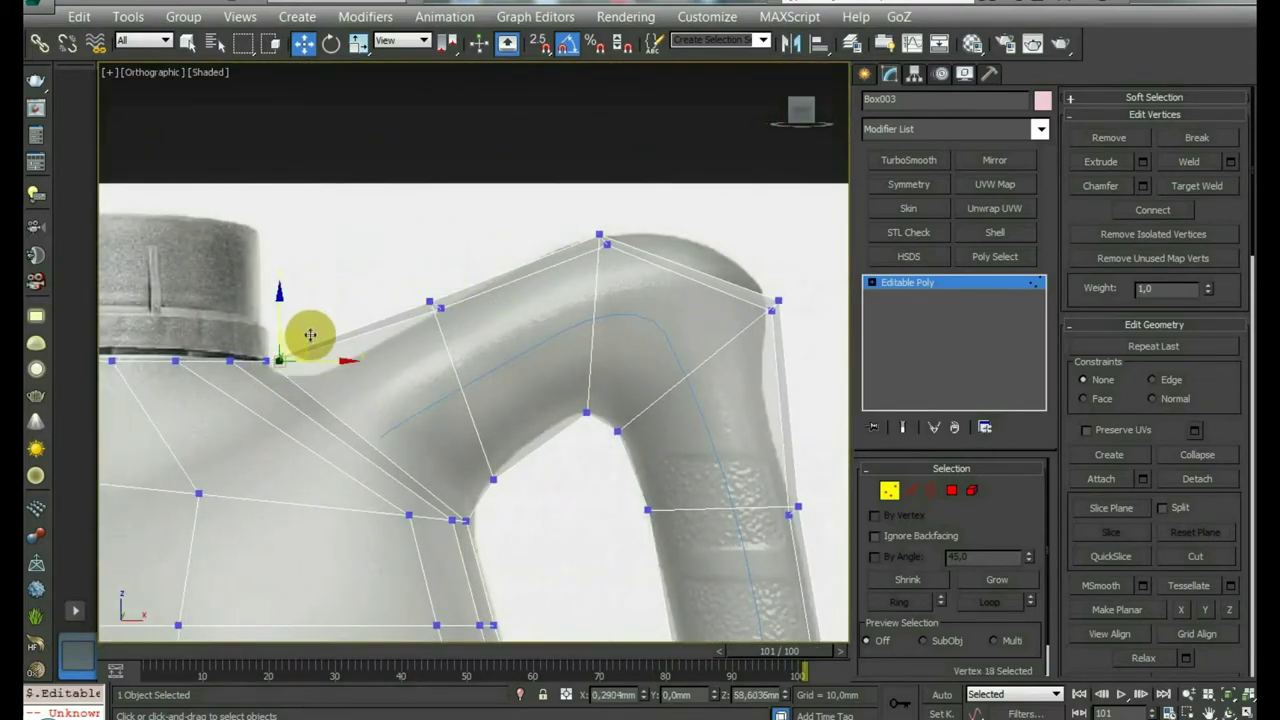
scroll(300, 358, "up", 4)
scroll(302, 360, "up", 4)
scroll(302, 360, "down", 5)
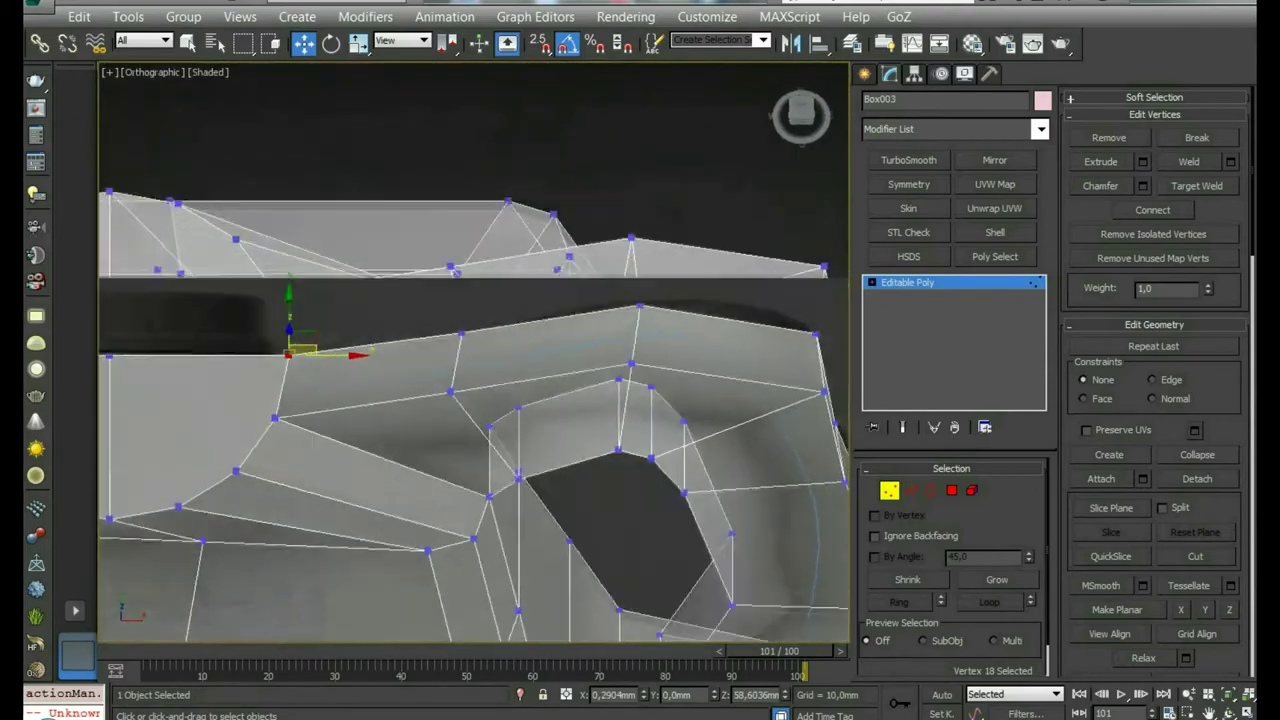
scroll(300, 350, "up", 2)
middle_click_drag(700, 150, 745, 132, "alt")
key("2")
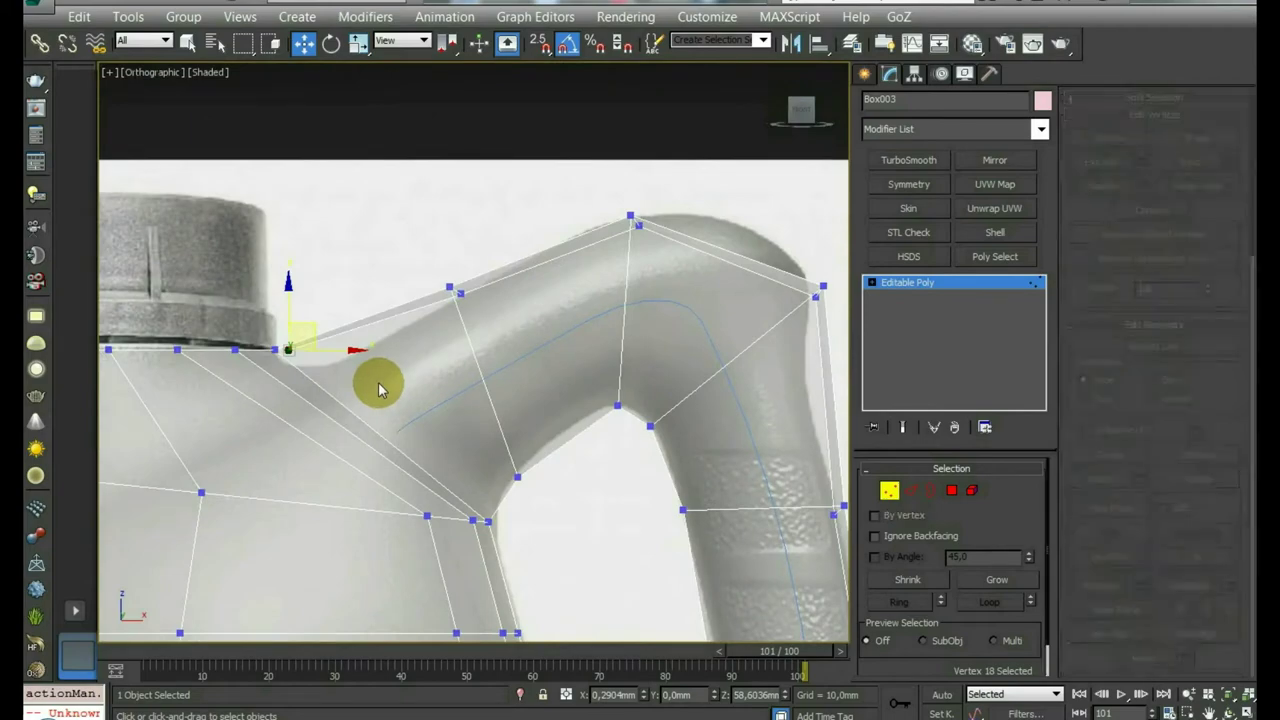
middle_click_drag(371, 380, 256, 375, "alt")
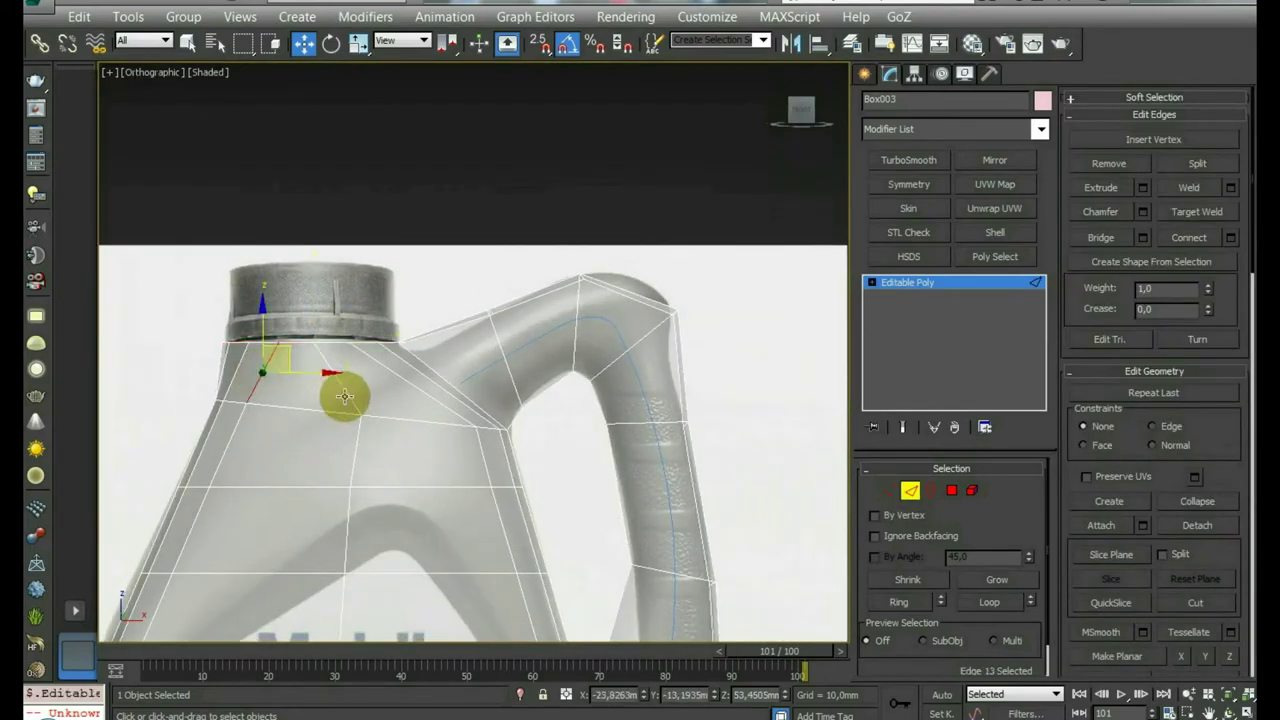
Step: Select the shoulder edge ring minus the handle edges and Connect them with one segment
left_click_drag(257, 366, 449, 386, "ctrl")
scroll(449, 386, "down", 4)
scroll(510, 404, "up", 4)
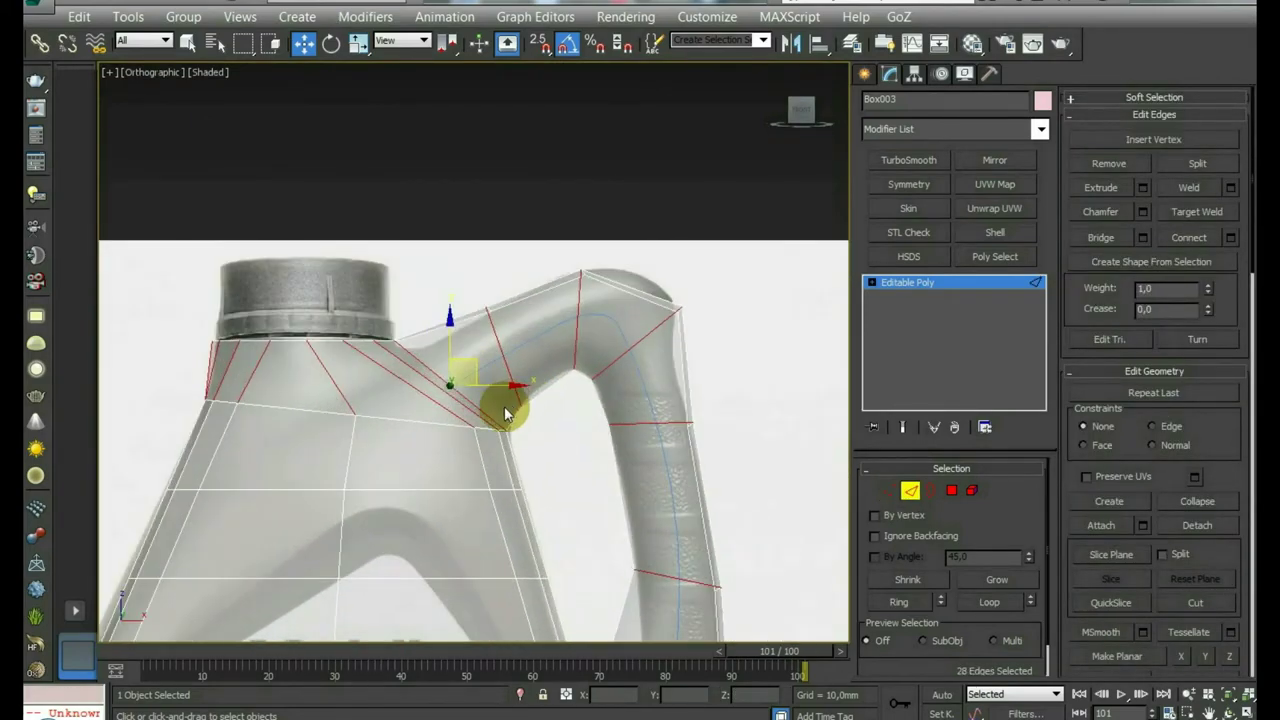
mouse_move(733, 281)
left_mouse_down()
mouse_move(491, 392)
mouse_move(503, 410)
left_mouse_up()
scroll(470, 380, "down", 2)
left_click_drag(700, 345, 540, 505, "alt")
middle_click_drag(701, 321, 712, 400)
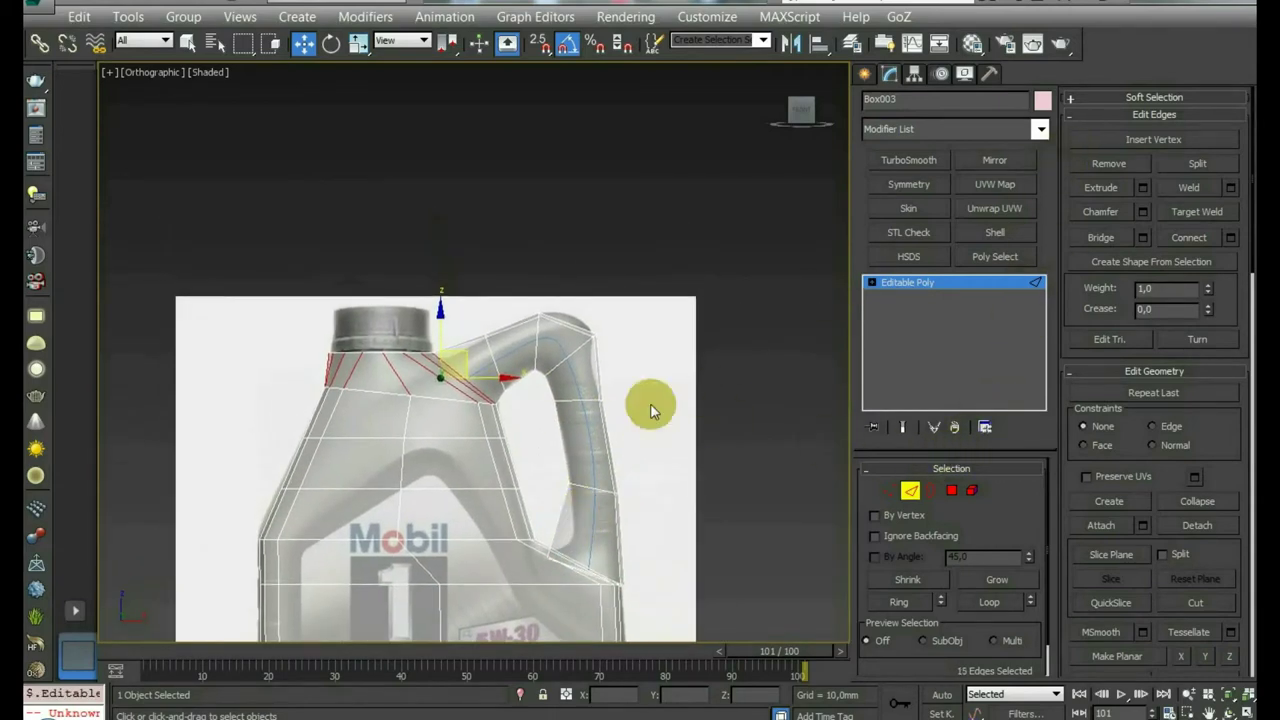
scroll(446, 288, "up", 4)
key("alt")
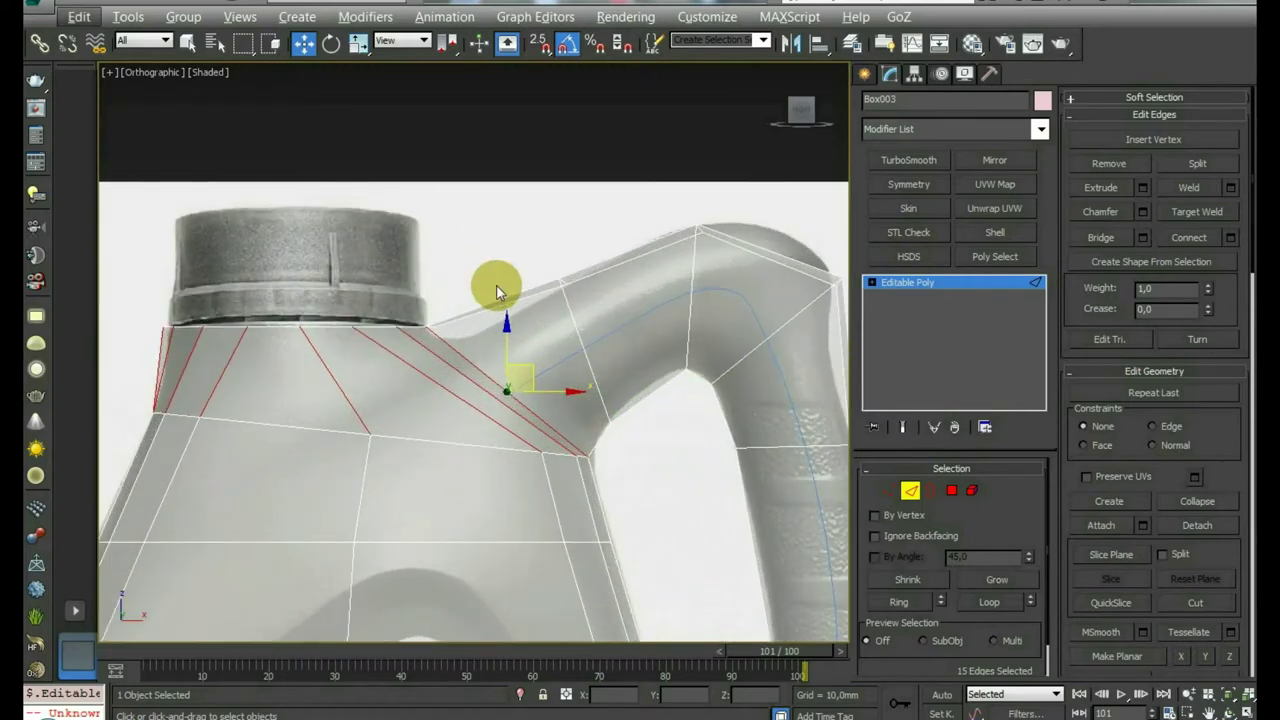
left_click(1230, 237)
Step: Orbit to inspect the new shoulder loop, then return to the Front view
mouse_move(586, 294)
middle_mouse_down("alt")
mouse_move(551, 463)
mouse_move(563, 371)
mouse_move(466, 380)
mouse_move(531, 409)
mouse_move(531, 323)
middle_mouse_up("alt")
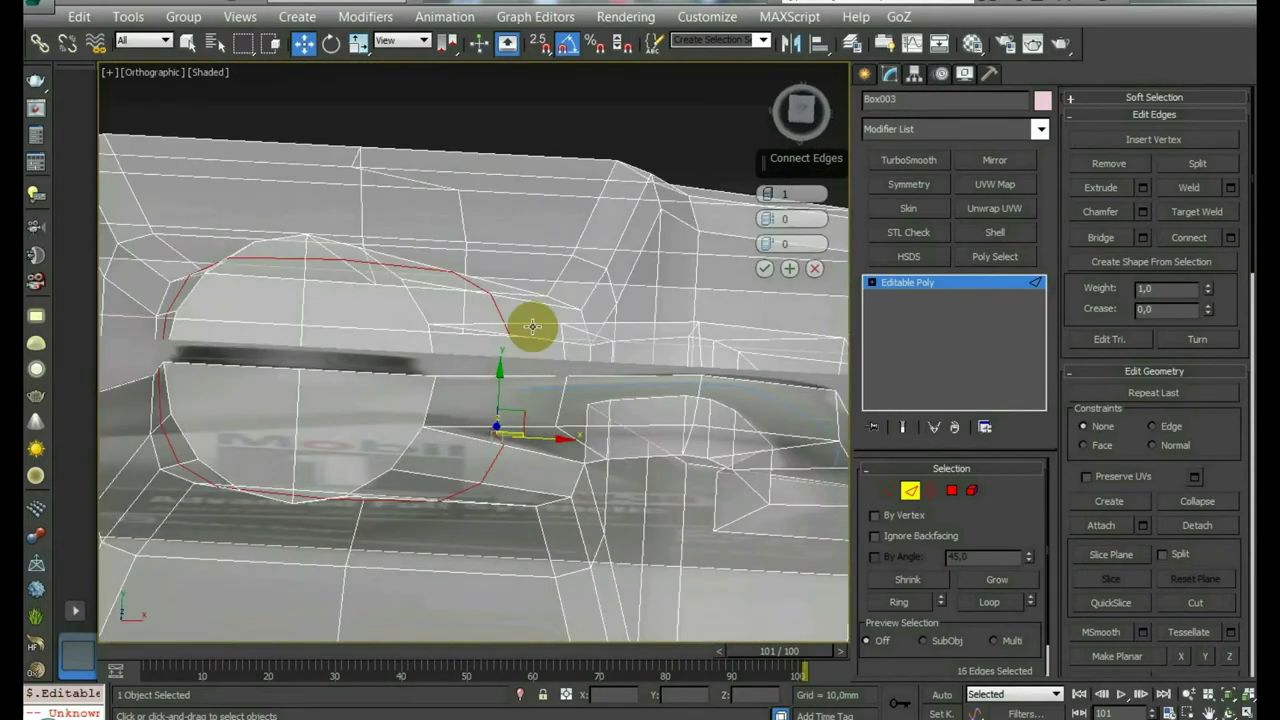
middle_click_drag(519, 373, 542, 296, "alt")
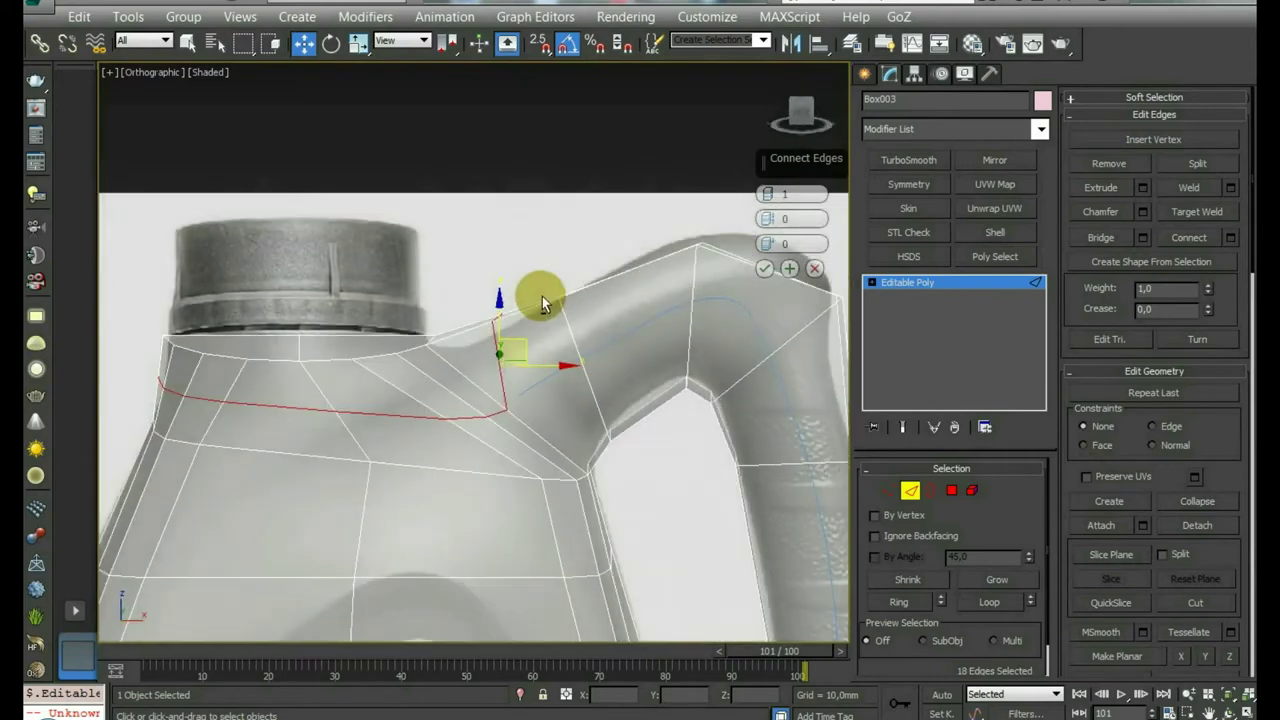
key("l")
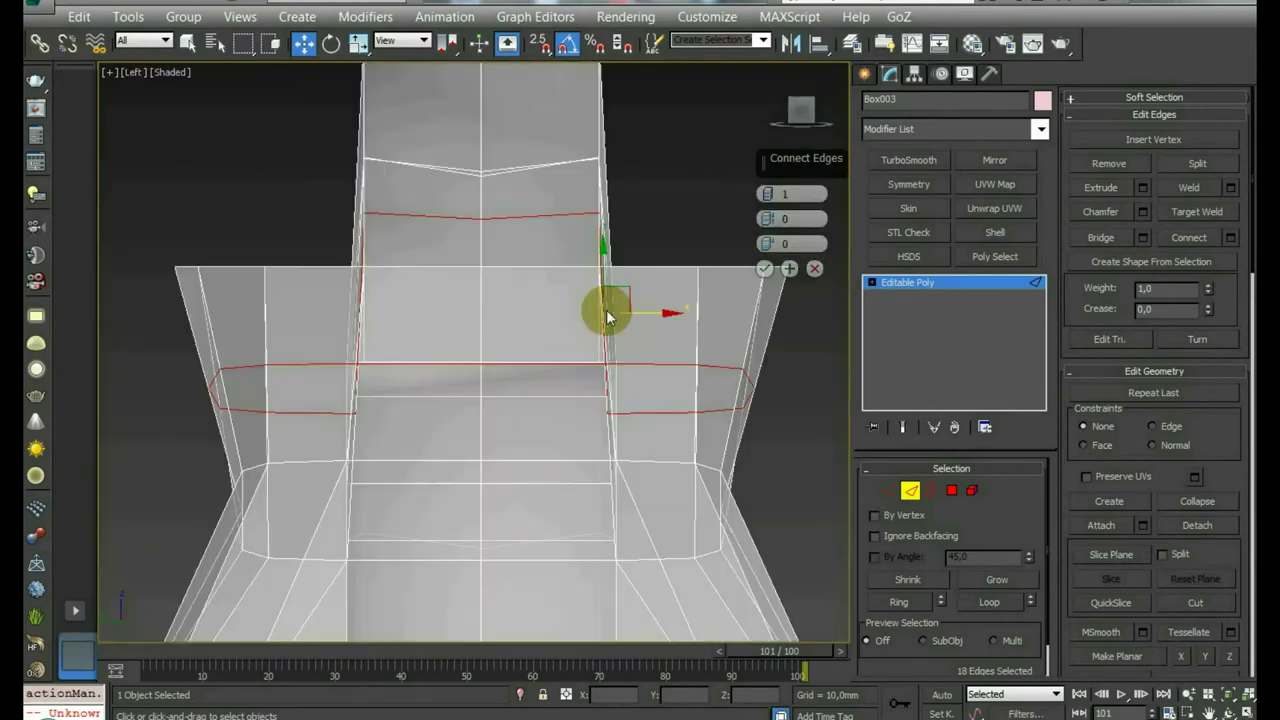
key("f")
scroll(529, 309, "down", 5)
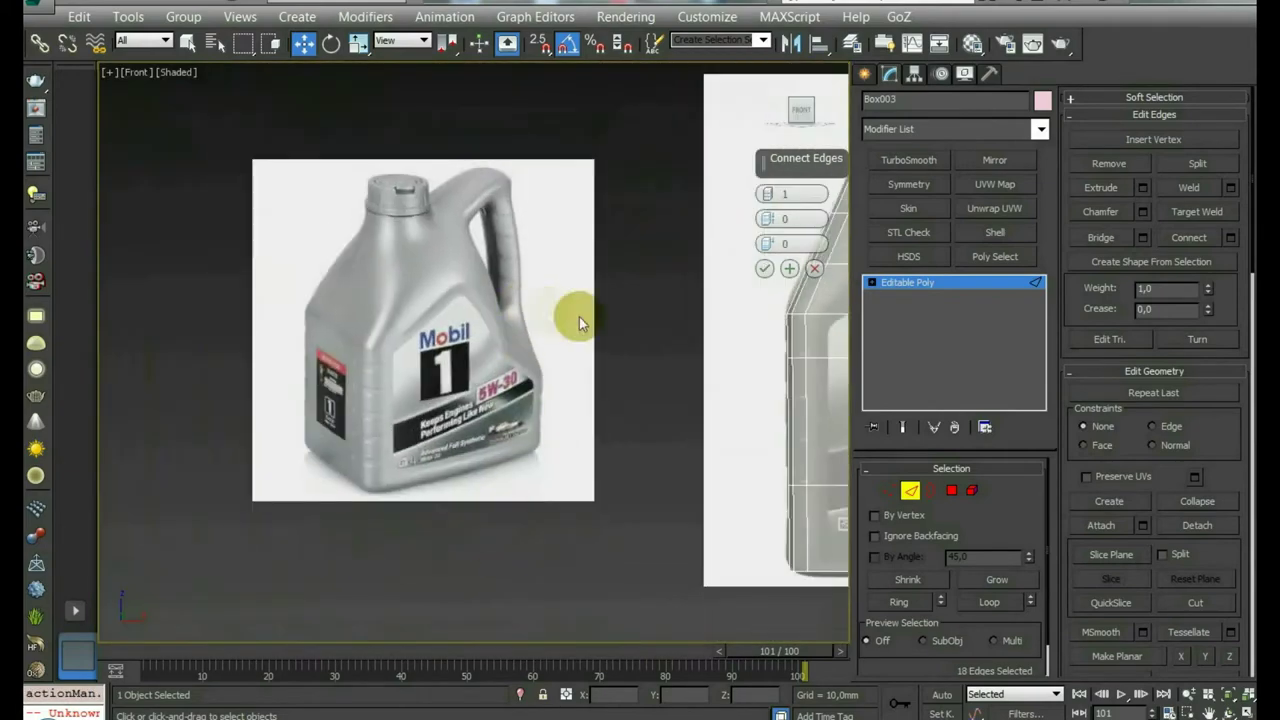
scroll(486, 386, "up", 4)
scroll(508, 256, "up", 4)
scroll(508, 256, "up", 3)
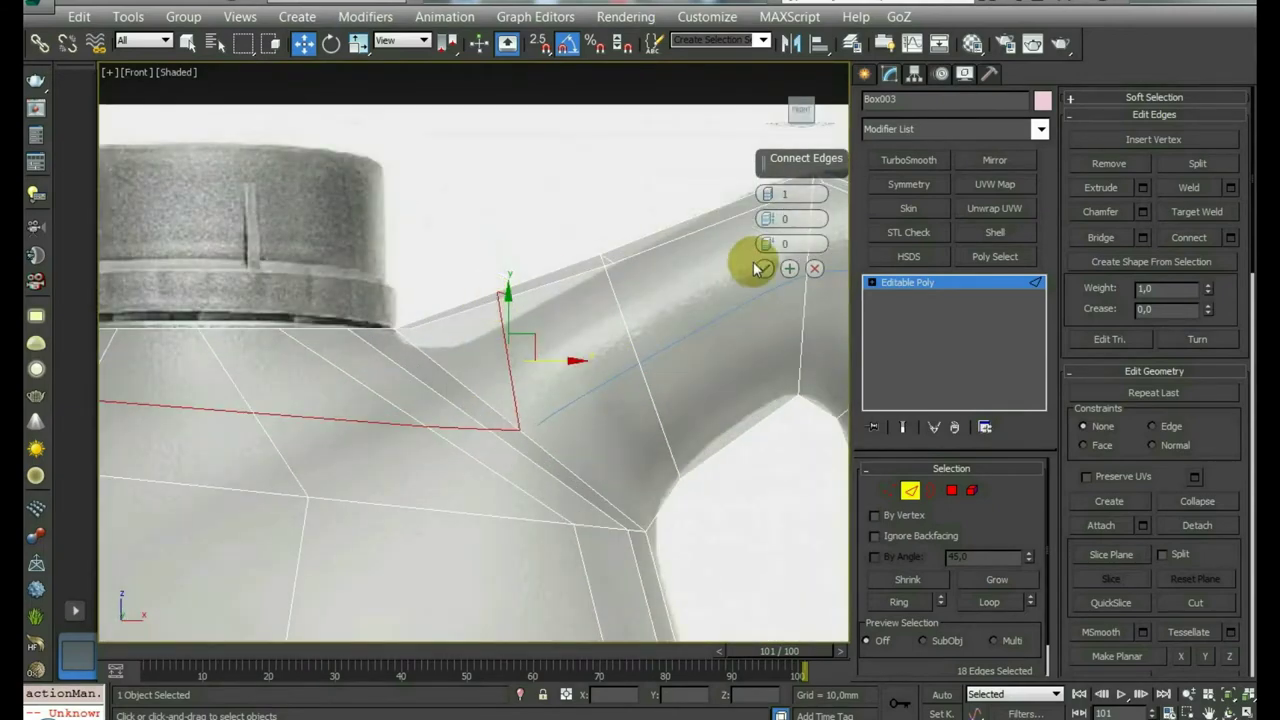
scroll(640, 370, "down", 3)
Step: Select the neck-handle junction vertices and view the neck straight from the Front via the ViewCube
key("1")
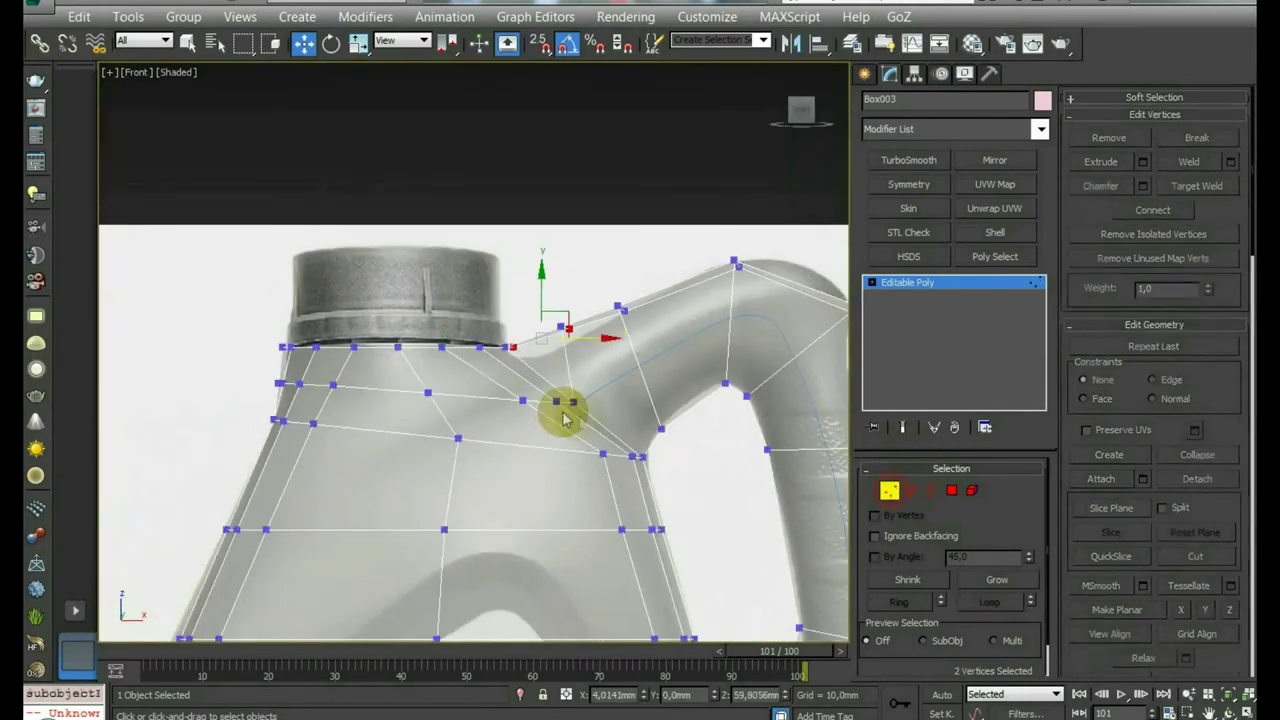
scroll(629, 428, "up", 4)
mouse_move(647, 360)
left_mouse_down()
mouse_move(519, 436)
mouse_move(503, 429)
mouse_move(582, 423)
left_mouse_up()
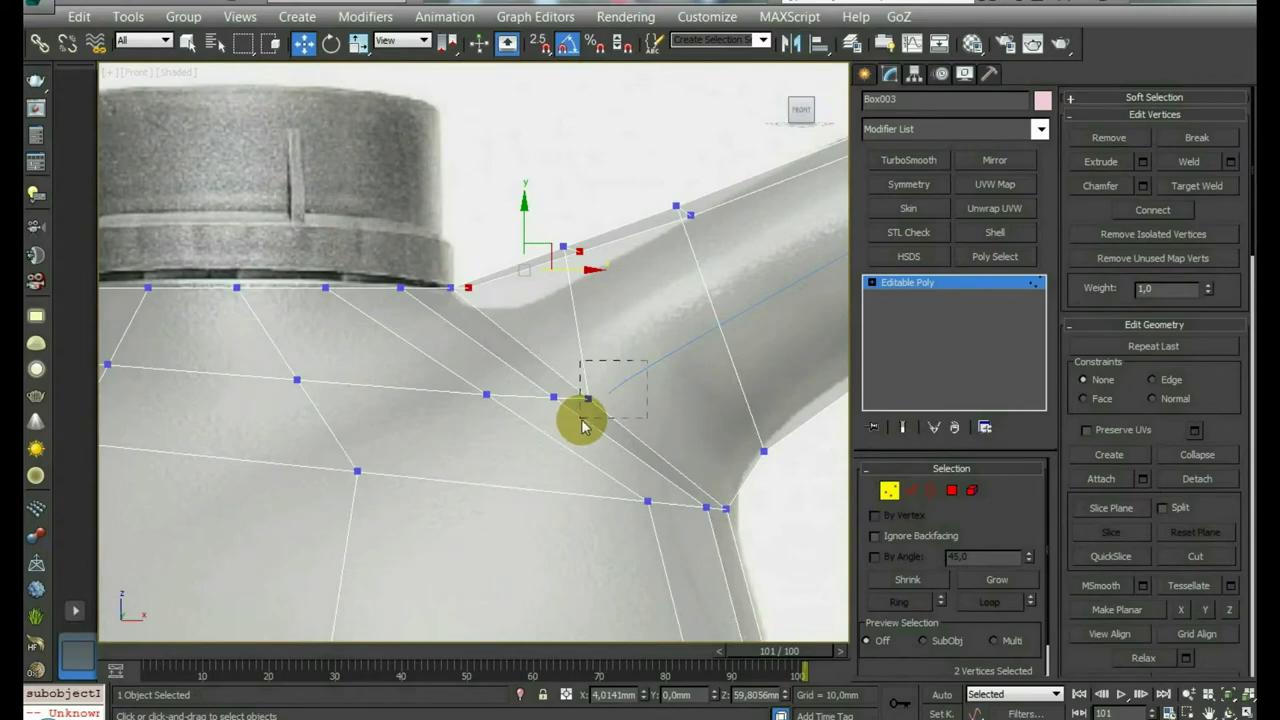
mouse_move(582, 423)
middle_mouse_down("alt")
mouse_move(580, 377)
mouse_move(580, 457)
mouse_move(580, 329)
mouse_move(577, 468)
mouse_move(580, 314)
middle_mouse_up("alt")
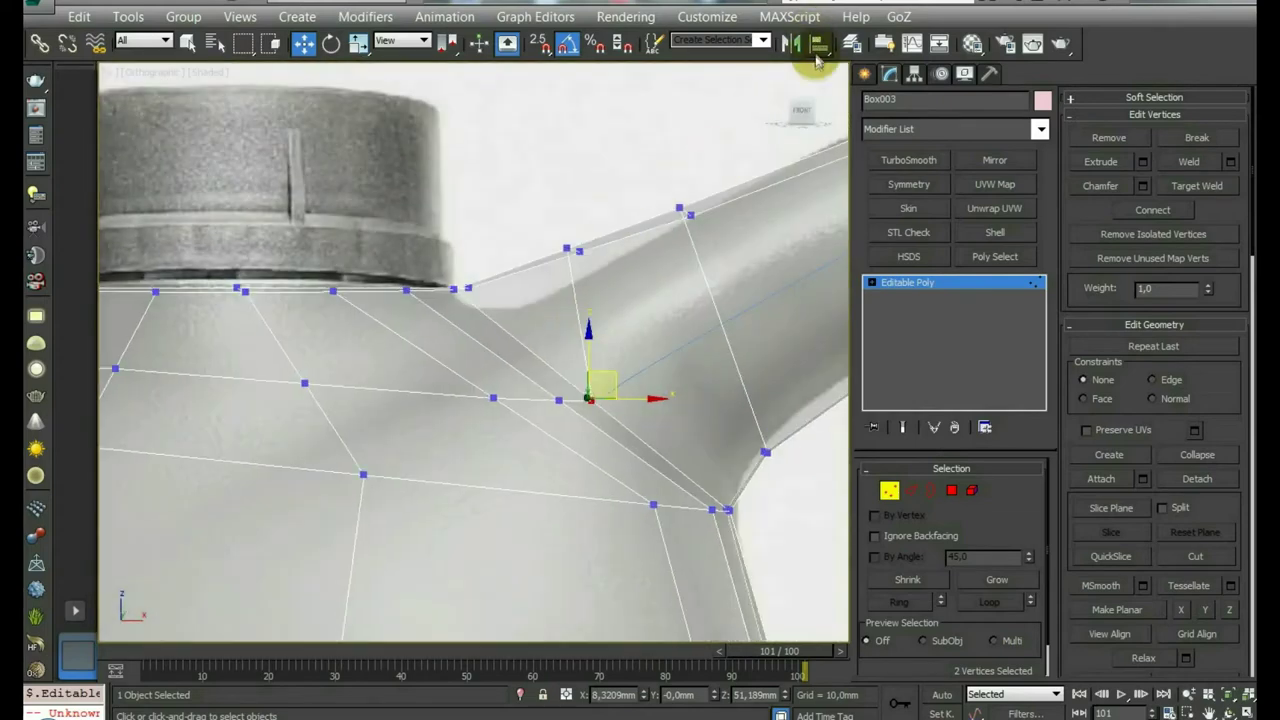
mouse_move(523, 172)
left_mouse_down()
mouse_move(548, 234)
mouse_move(584, 256)
mouse_move(541, 273)
left_mouse_up()
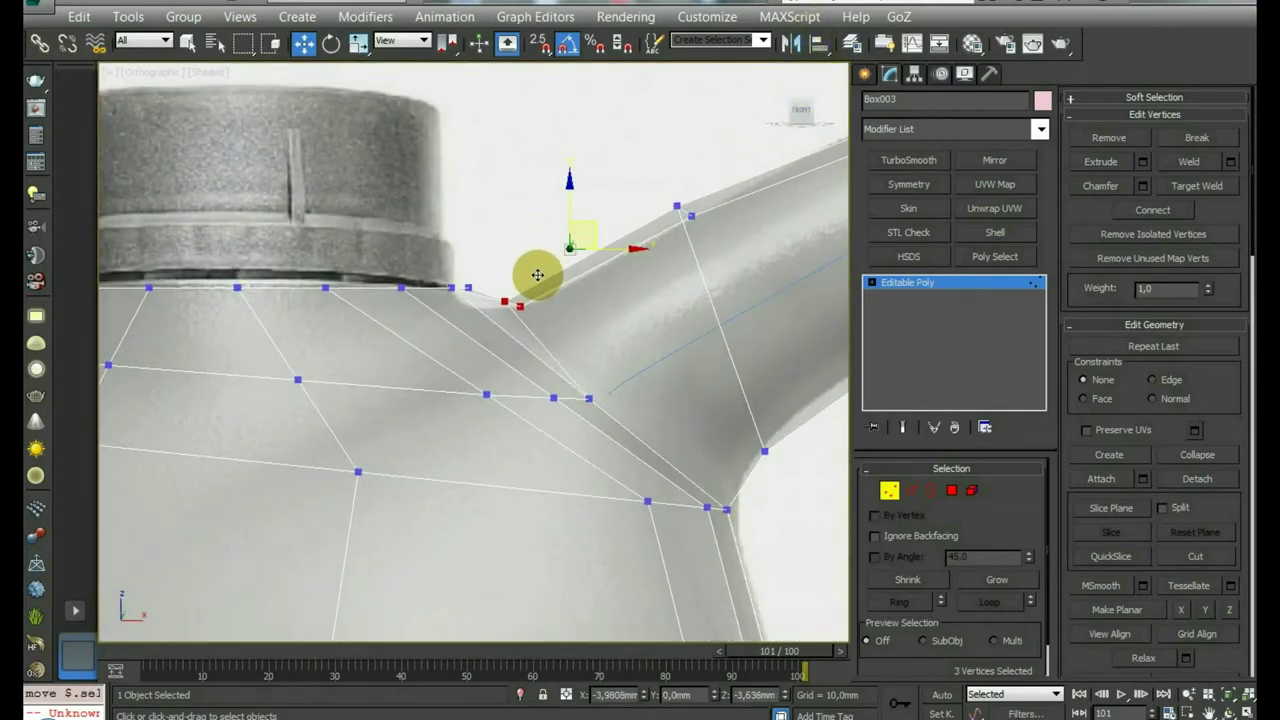
scroll(637, 172, "down", 5)
mouse_move(608, 271)
middle_mouse_down("alt")
mouse_move(586, 277)
mouse_move(685, 311)
middle_mouse_up("alt")
scroll(586, 277, "up", 4)
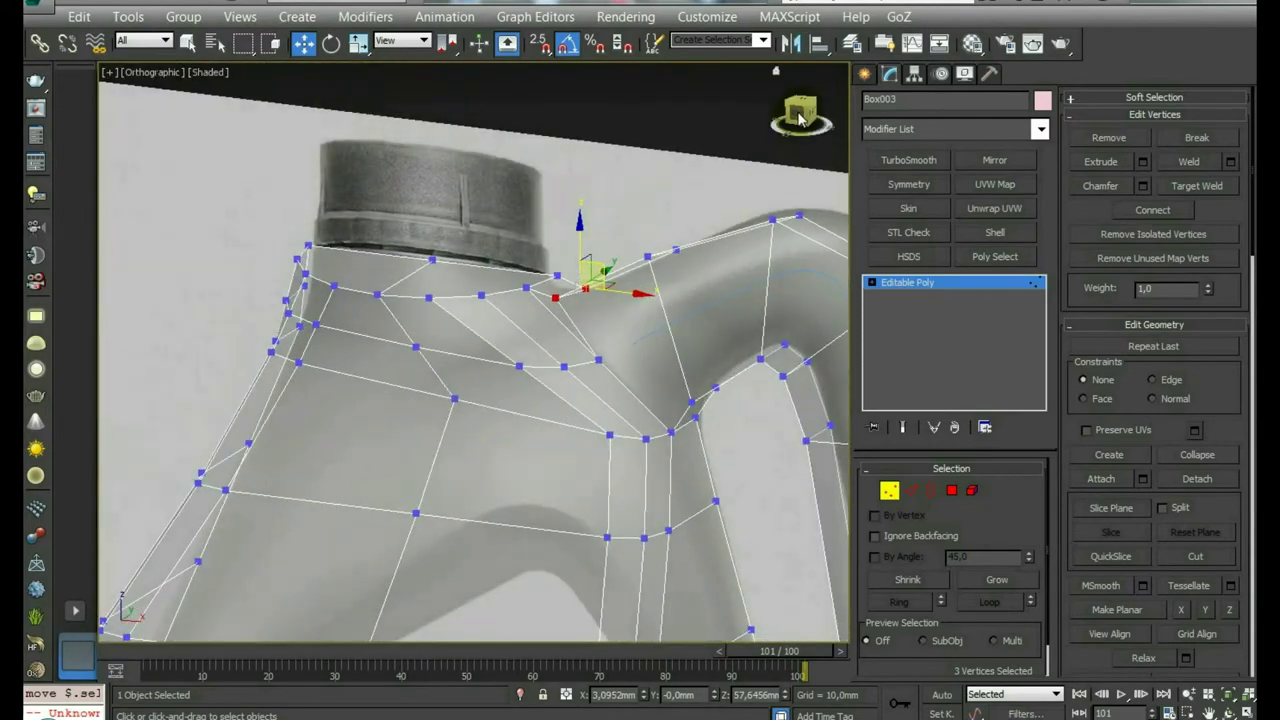
left_click(800, 118)
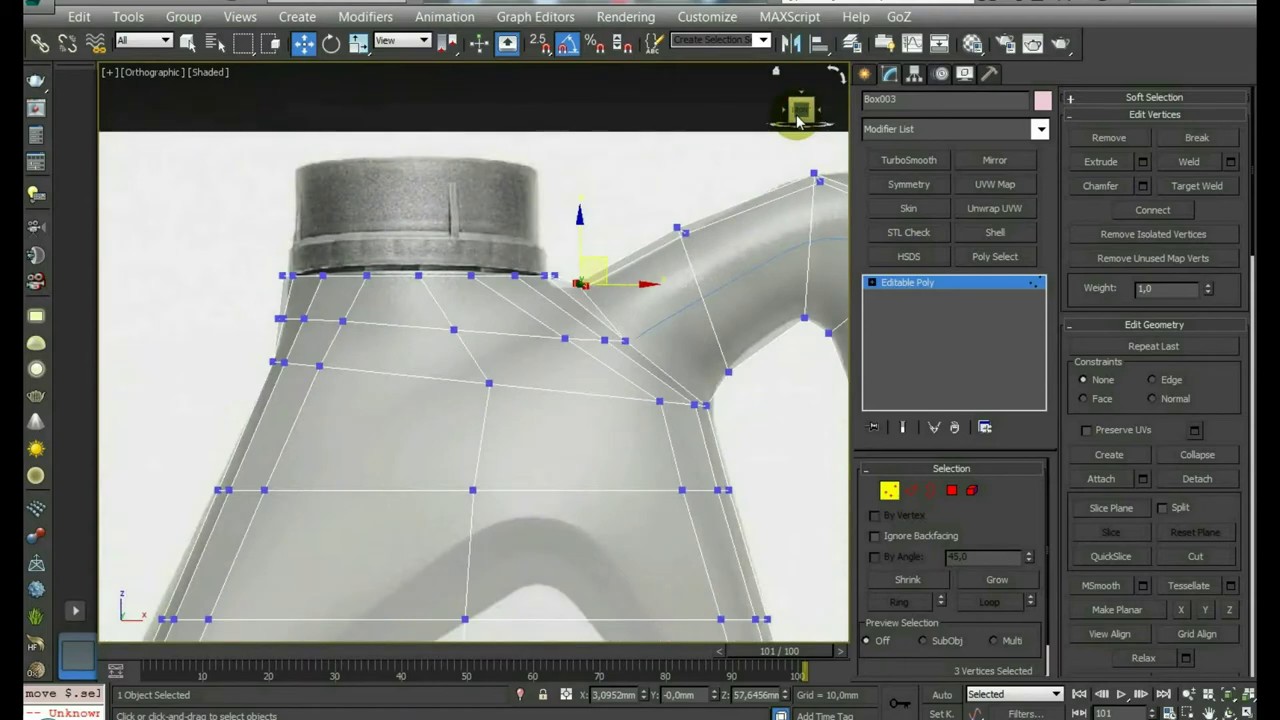
scroll(614, 271, "down", 4)
scroll(514, 309, "up", 1)
scroll(380, 263, "up", 4)
scroll(392, 308, "up", 1)
scroll(400, 320, "down", 4)
scroll(449, 271, "up", 3)
scroll(547, 316, "up", 1)
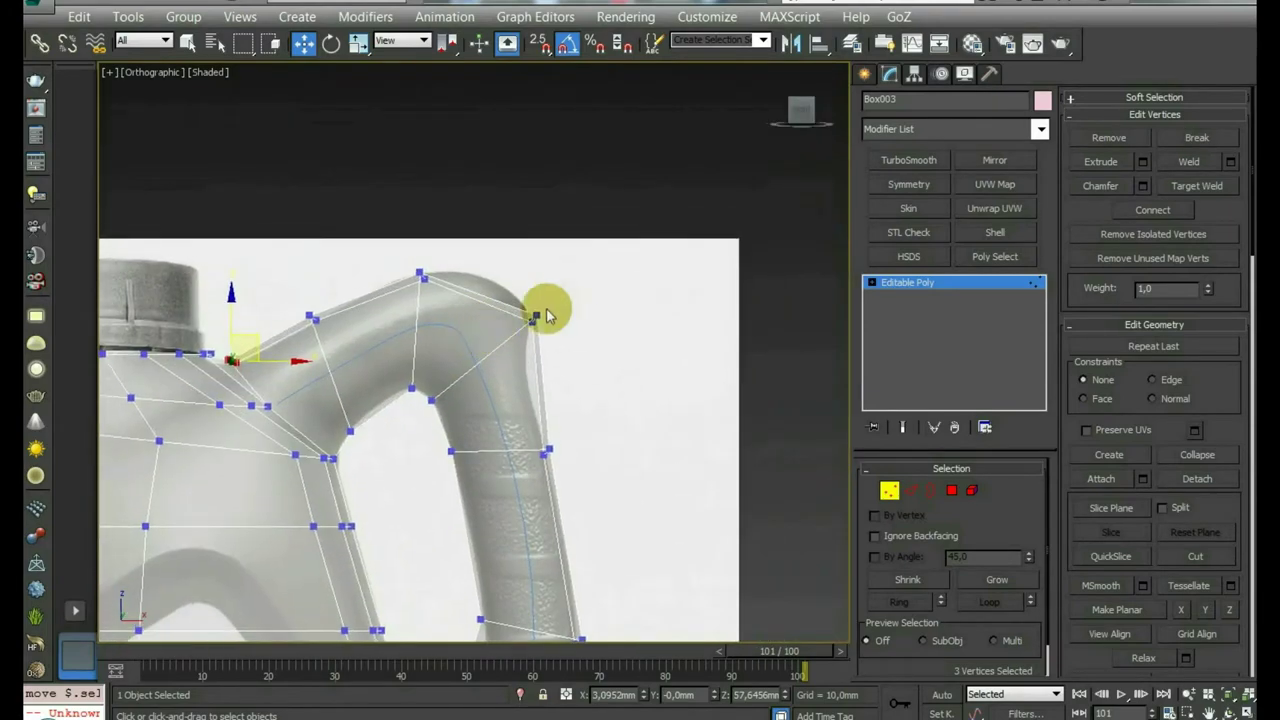
Step: Lower the handle's top vertex to the reference curve, undoing a bad outer-vertex move
left_click_drag(563, 297, 556, 345)
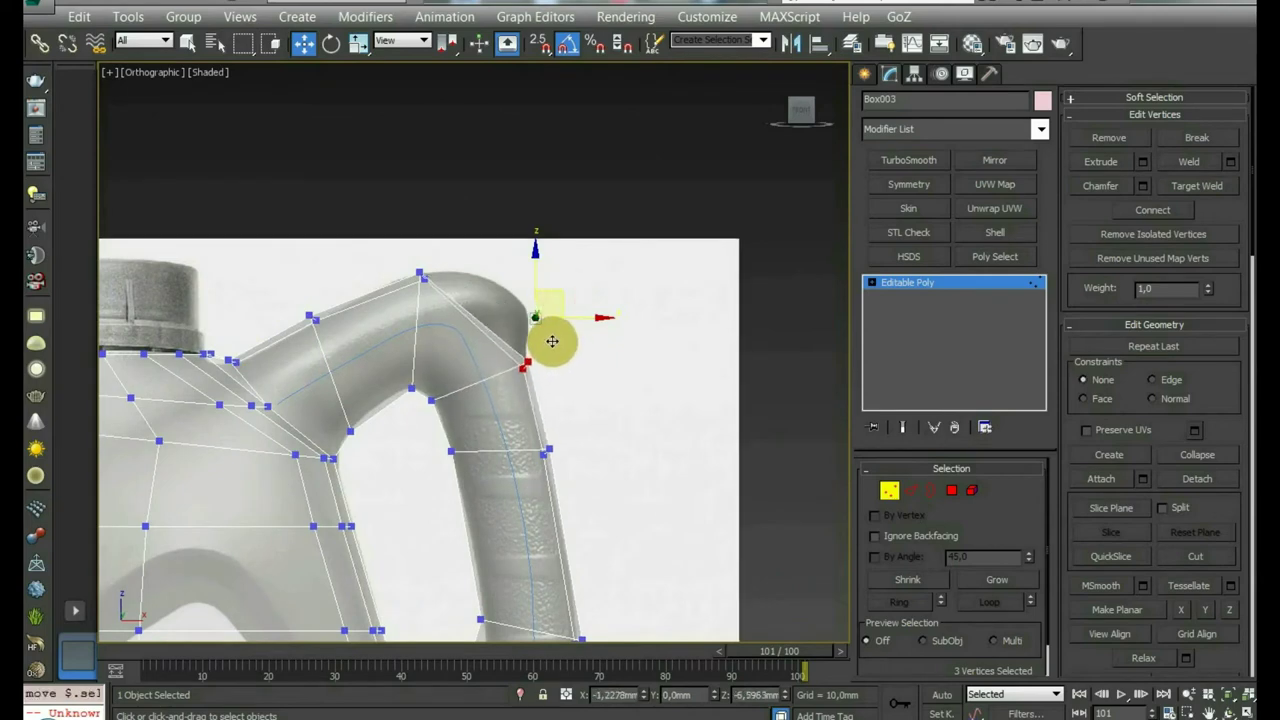
left_click(435, 402)
left_click_drag(456, 457, 486, 549)
key("ctrl+z")
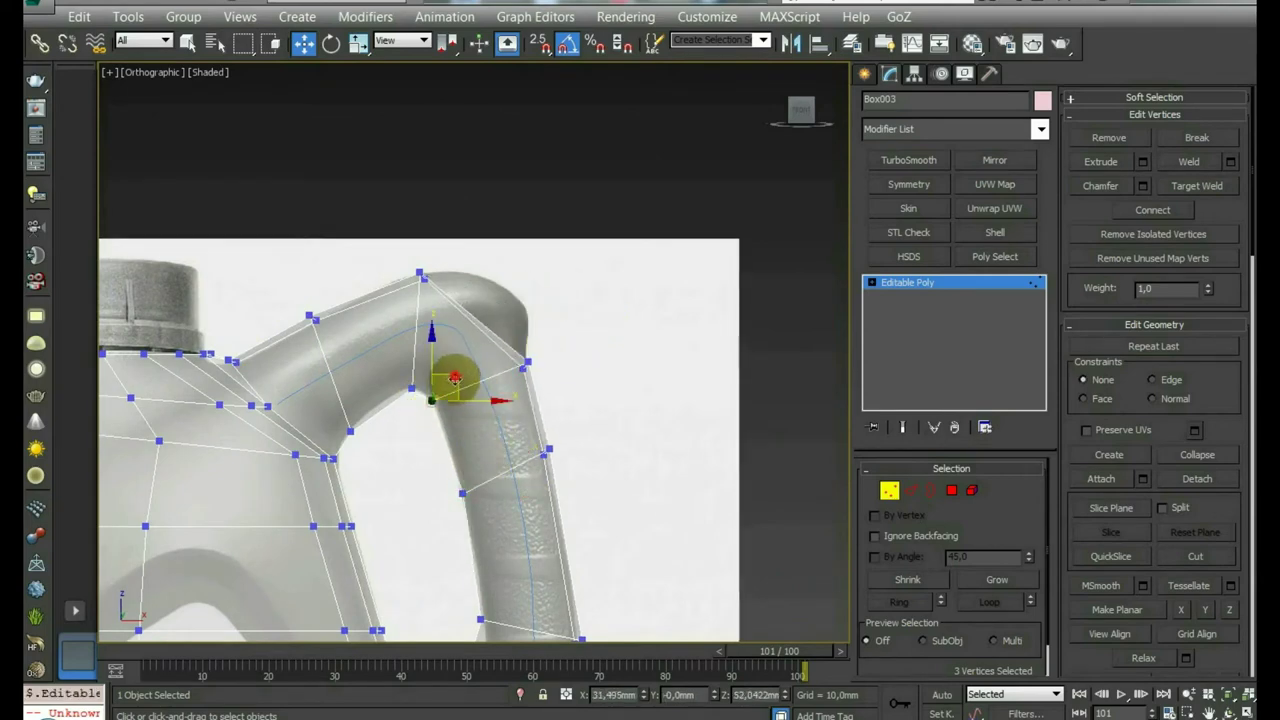
Step: Connect the handle's top and inner edges, then nudge the new top vertex left to fit the reference
key("2")
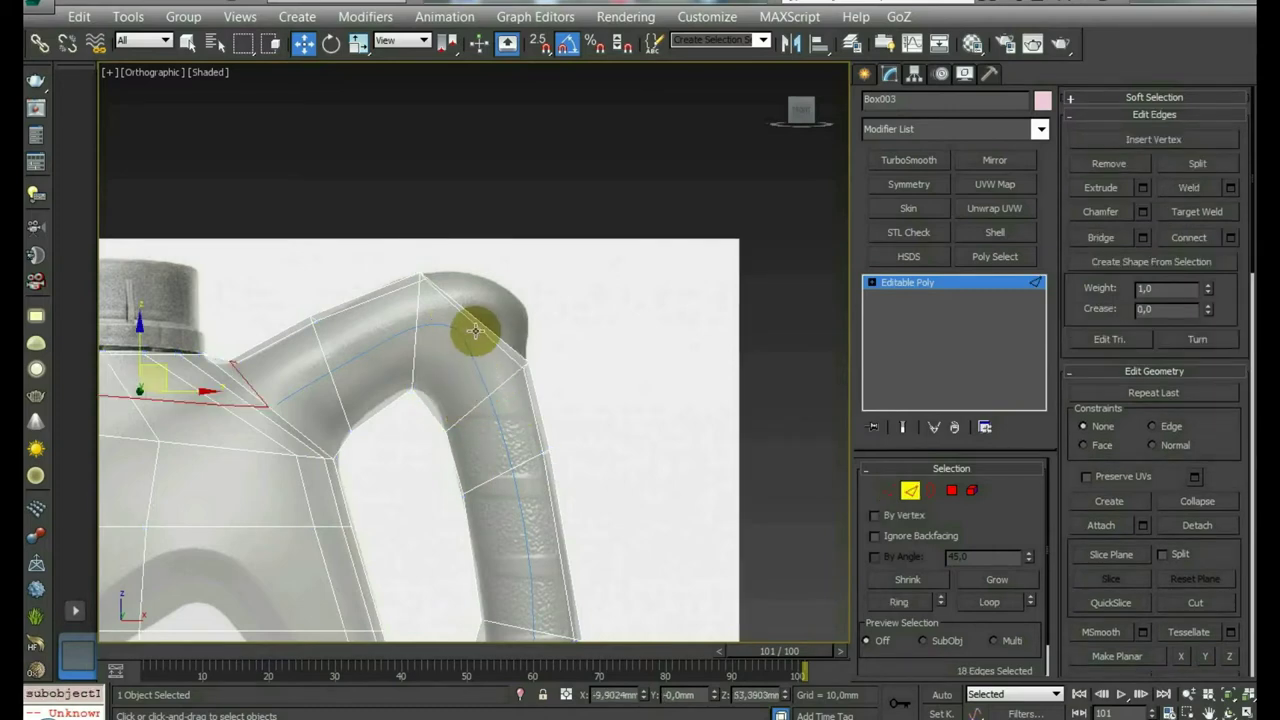
left_click(470, 320)
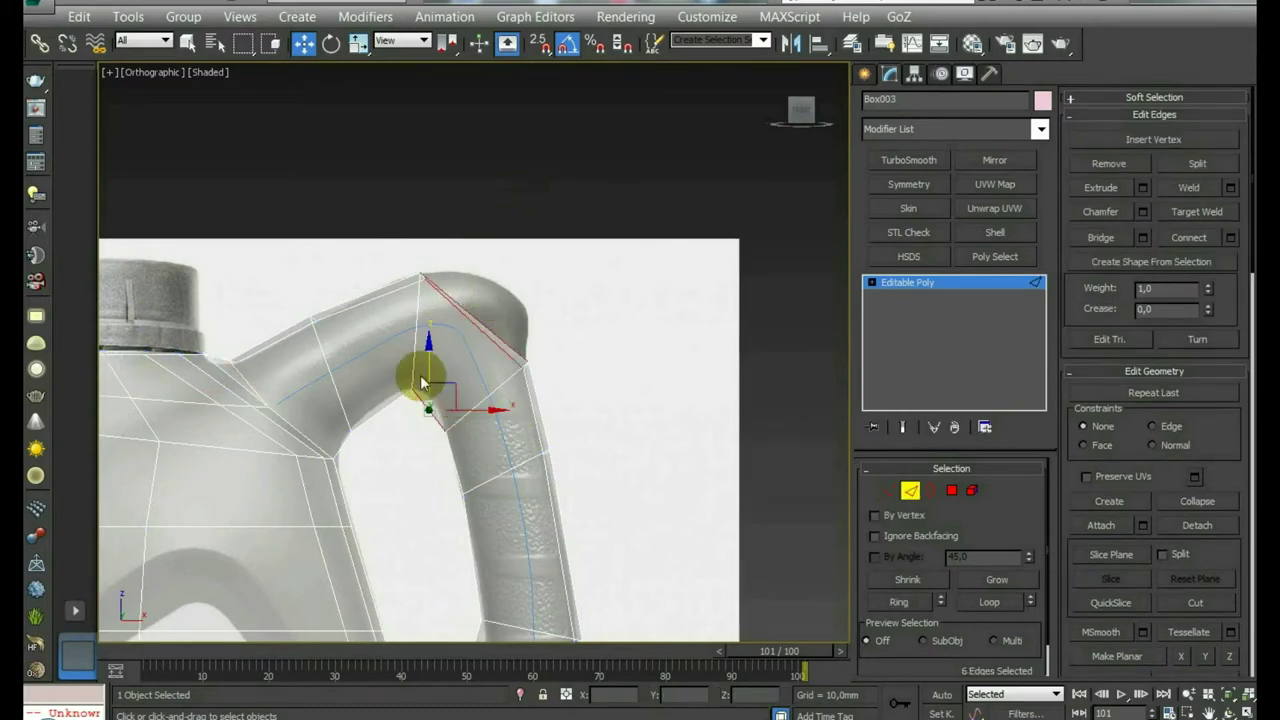
left_click(416, 420, "ctrl")
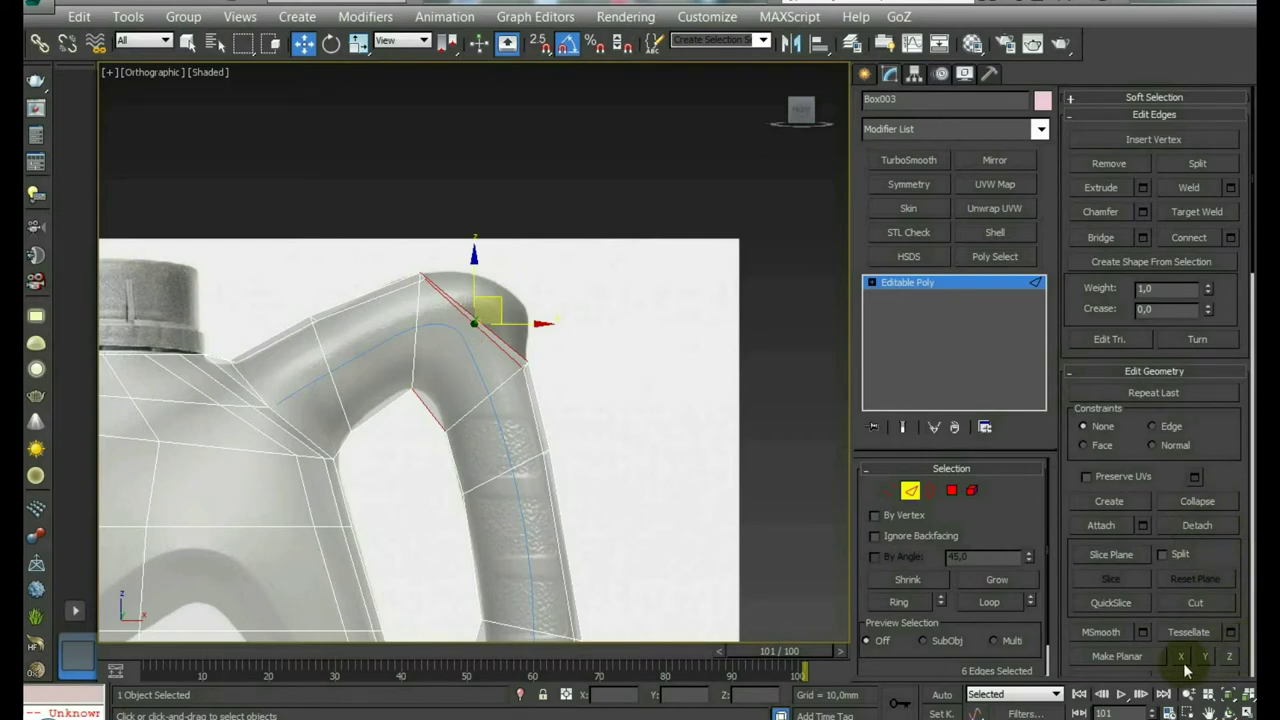
scroll(1228, 557, "down", 5)
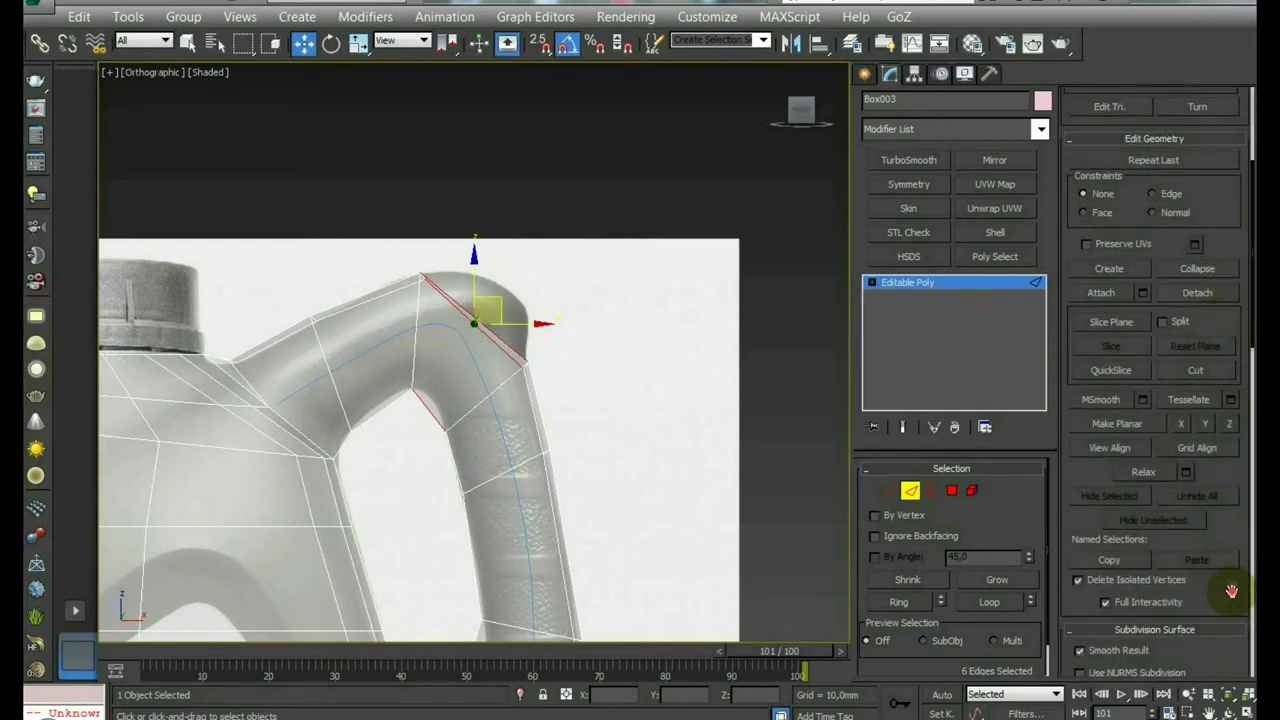
scroll(1231, 520, "up", 2)
scroll(1231, 400, "up", 2)
left_click(1230, 167)
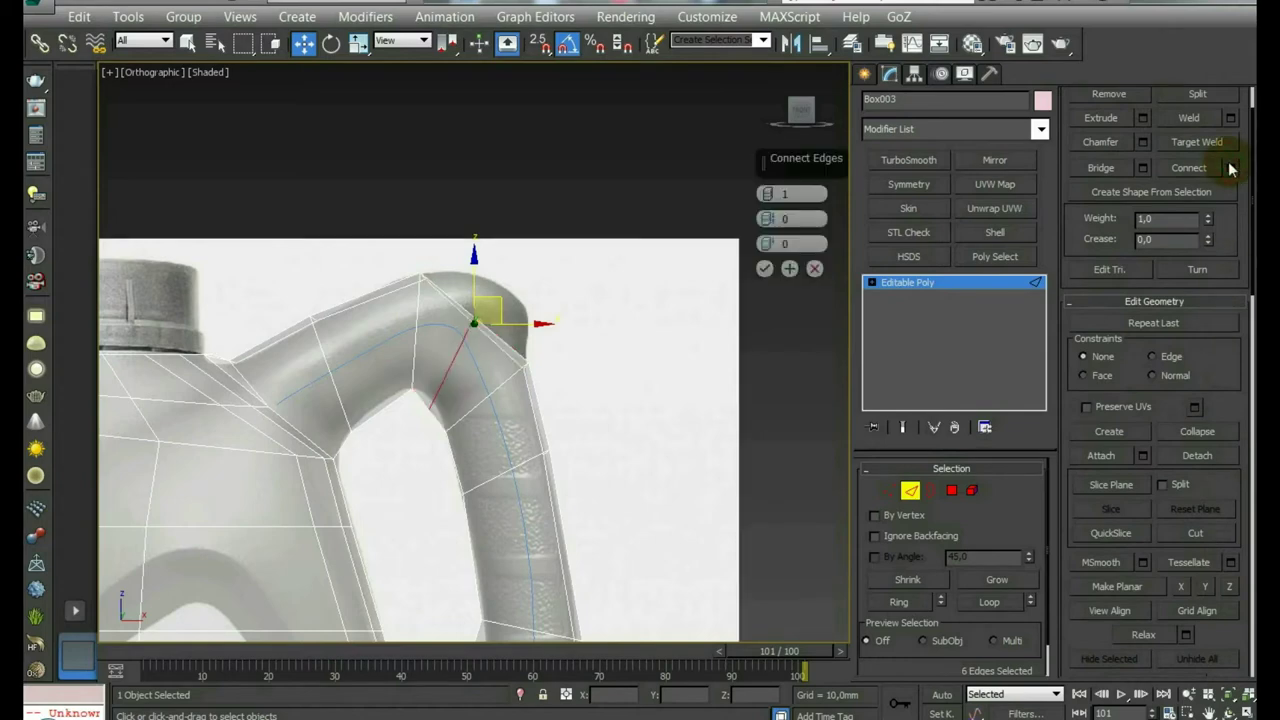
left_click(765, 269)
left_click(889, 490)
scroll(414, 337, "up", 2)
left_click(453, 258)
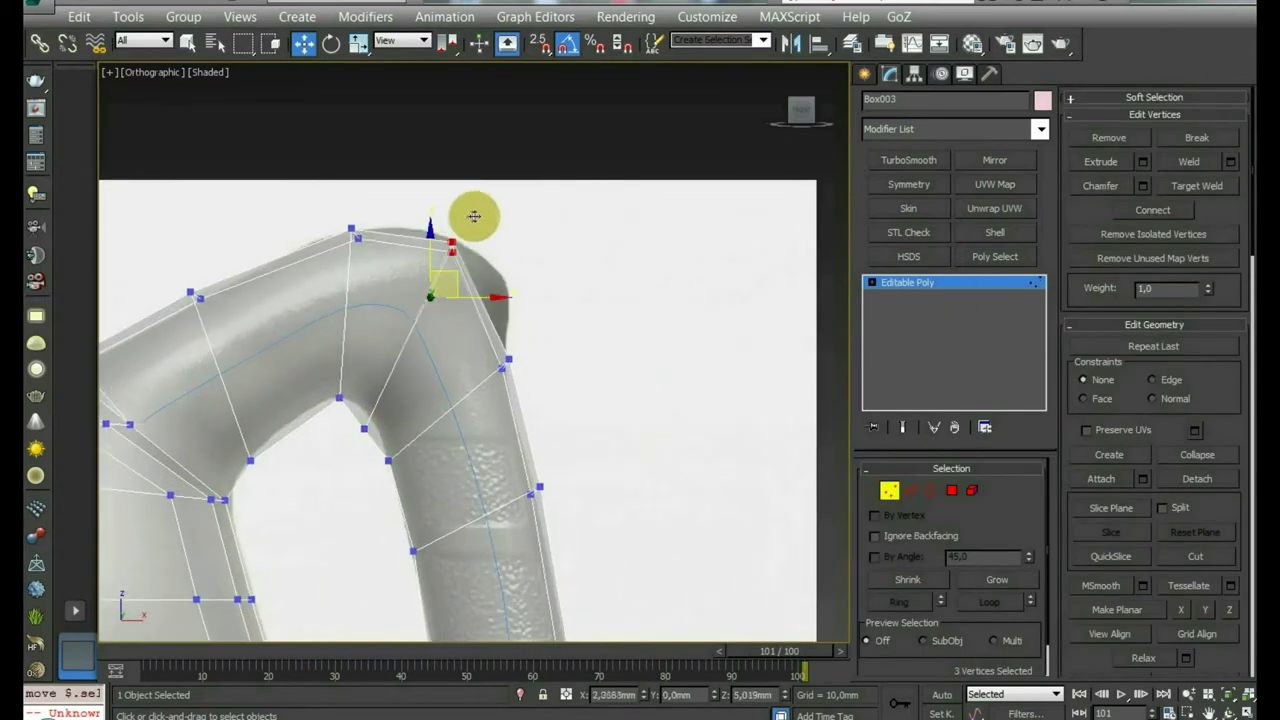
left_click_drag(474, 216, 463, 213)
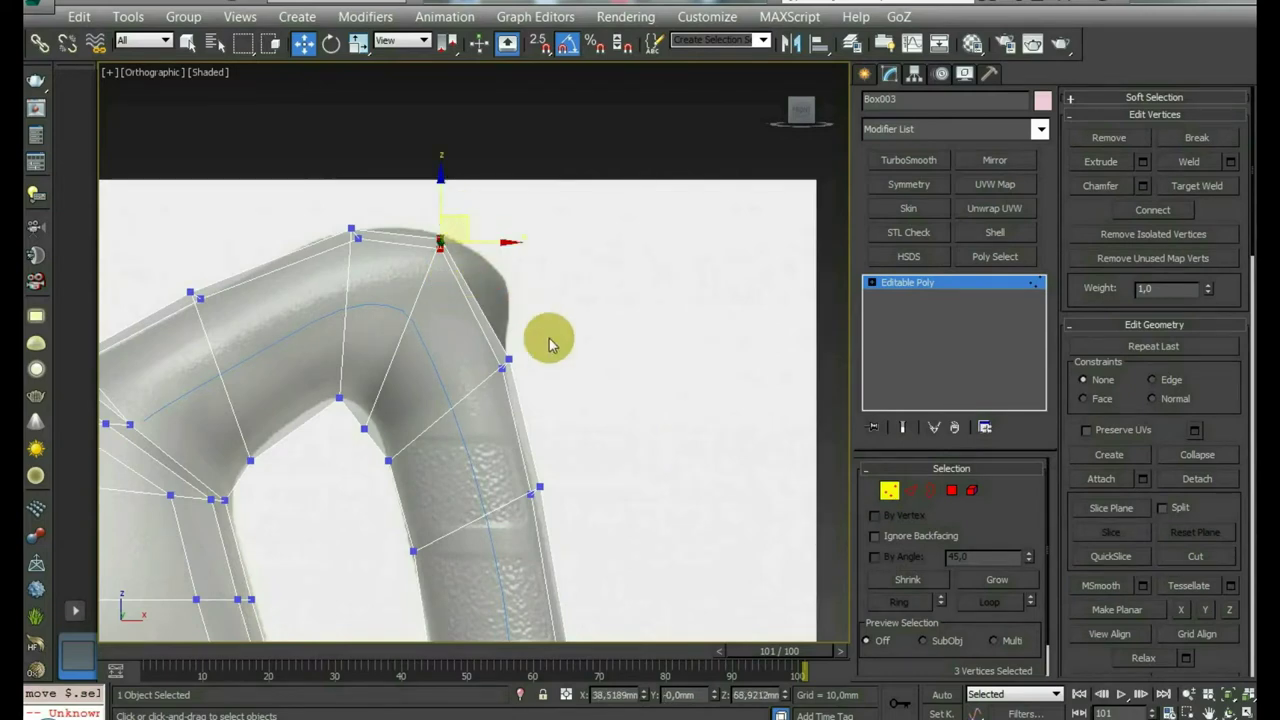
Step: Connect an edge on the handle's outer side and select the new vertices at the handle top
key("2")
left_click(489, 338)
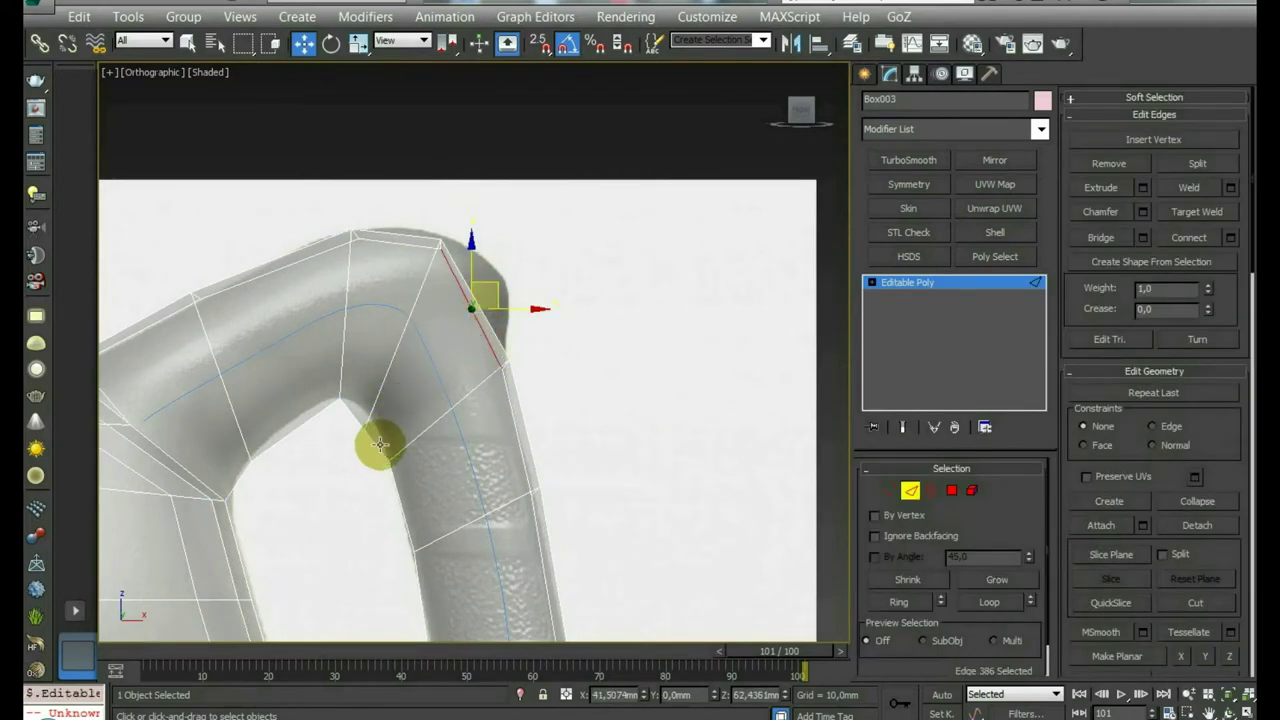
left_click(1230, 238)
left_click(766, 265)
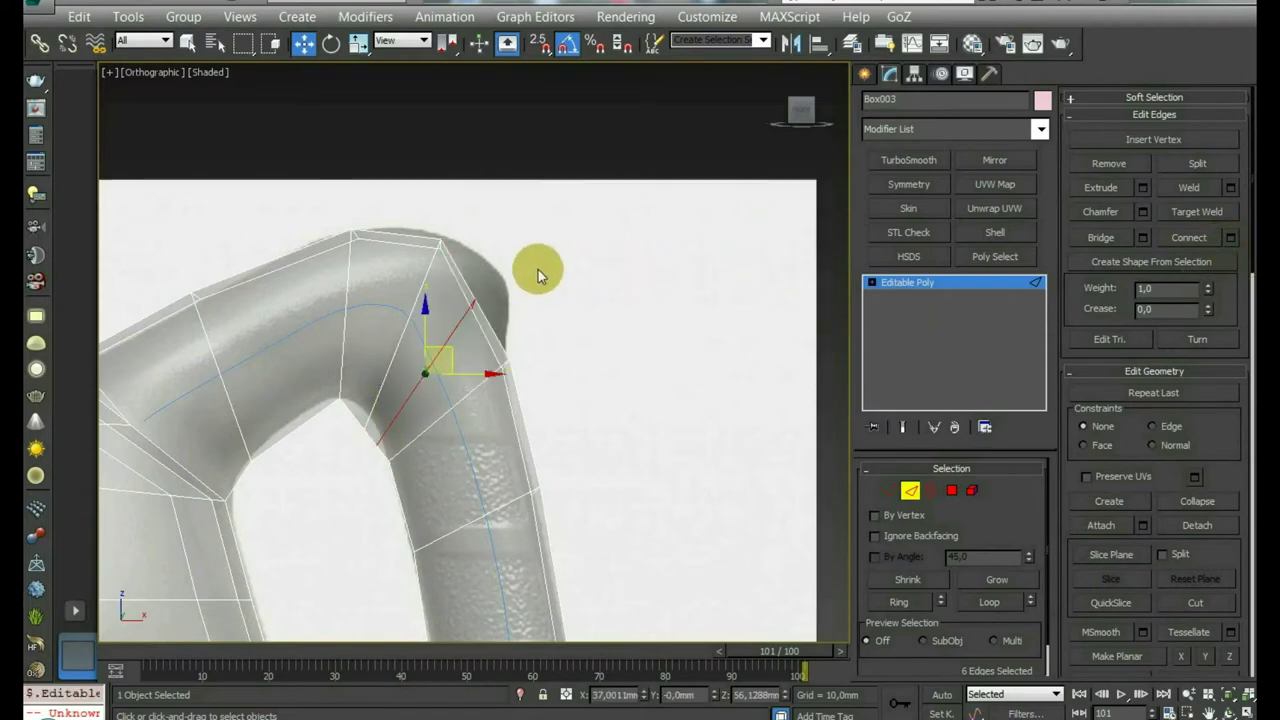
key("1")
mouse_move(563, 229)
left_mouse_down()
mouse_move(455, 318)
mouse_move(527, 247)
mouse_move(523, 346)
mouse_move(532, 340)
mouse_move(460, 220)
left_mouse_up()
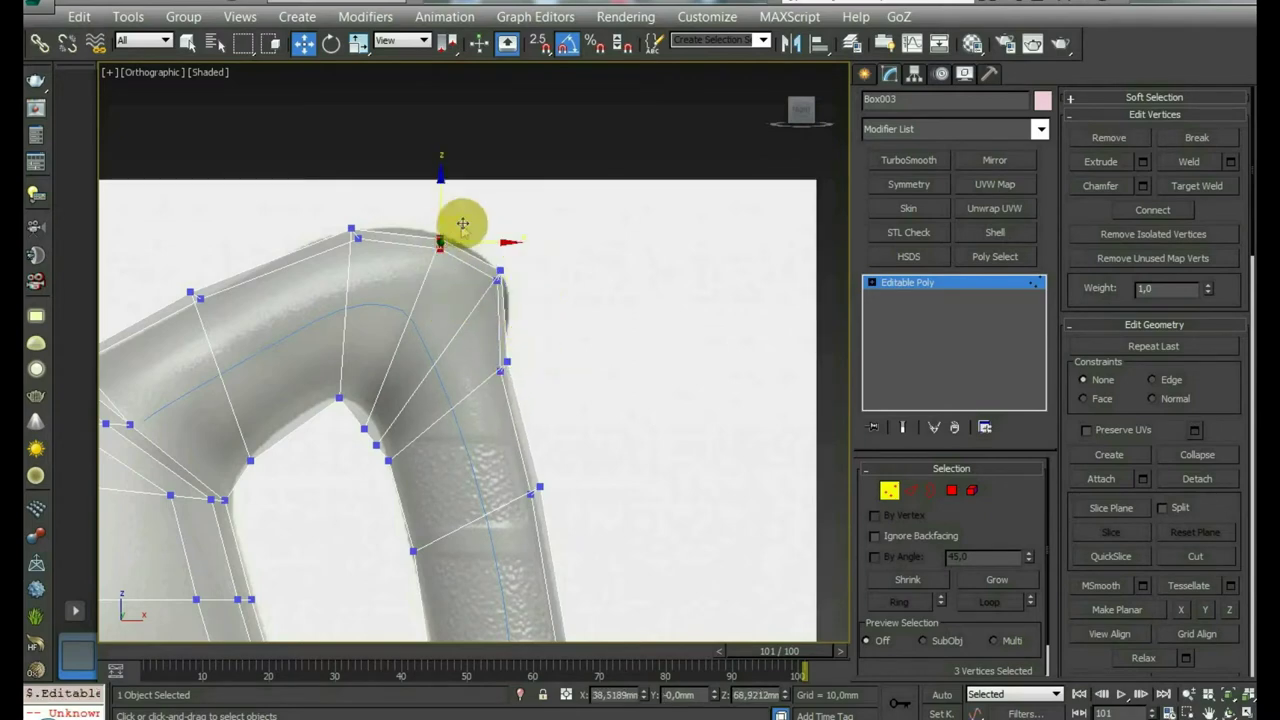
scroll(460, 223, "down", 3)
scroll(508, 329, "down", 2)
scroll(535, 372, "up", 6)
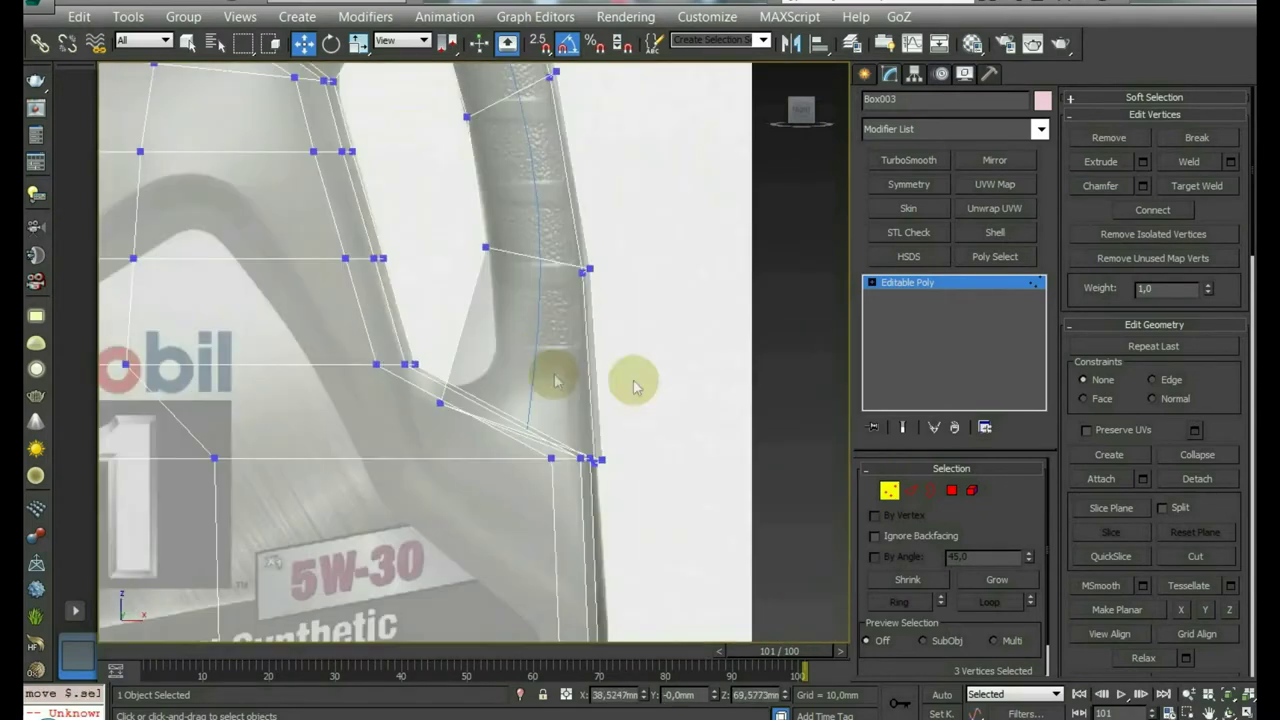
left_click(957, 494)
mouse_move(537, 408)
middle_mouse_down("alt")
mouse_move(423, 409)
mouse_move(387, 426)
mouse_move(455, 392)
mouse_move(418, 395)
middle_mouse_up("alt")
scroll(418, 395, "up", 5)
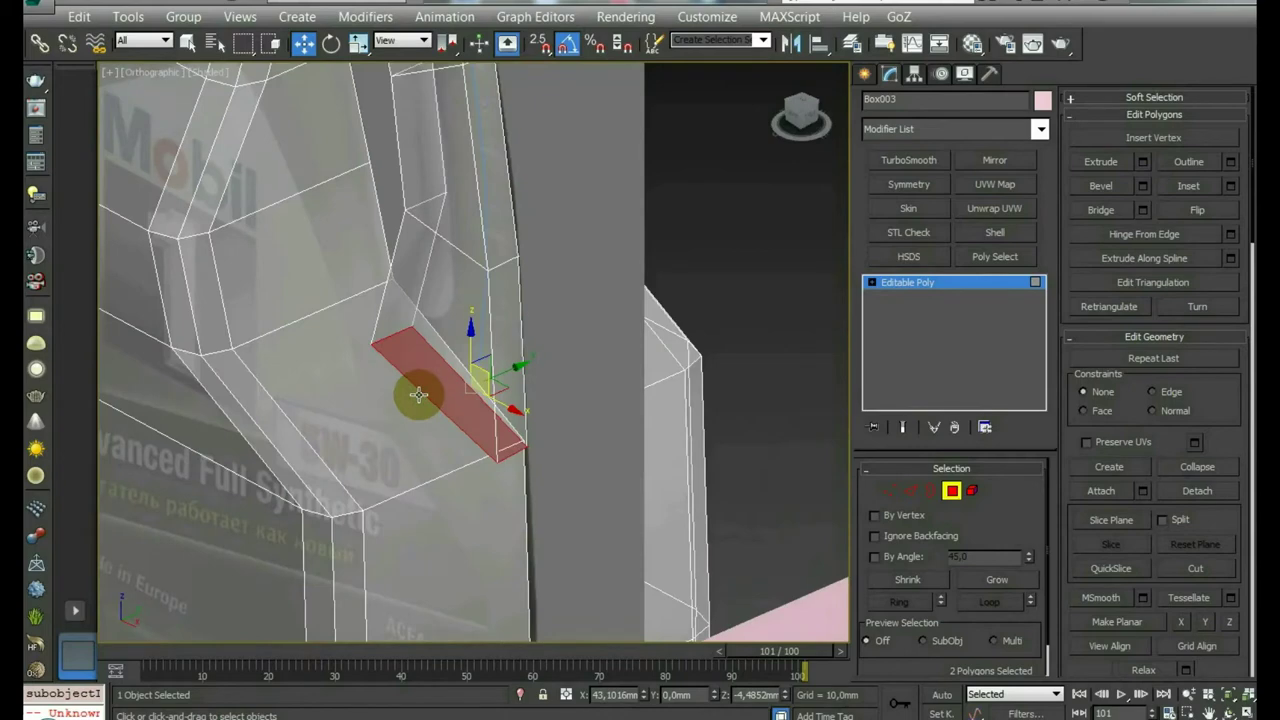
key("2")
left_click(333, 302)
left_click(300, 190, "shift")
scroll(300, 190, "down", 5)
middle_click_drag(300, 190, 350, 175, "alt")
scroll(343, 300, "up", 5)
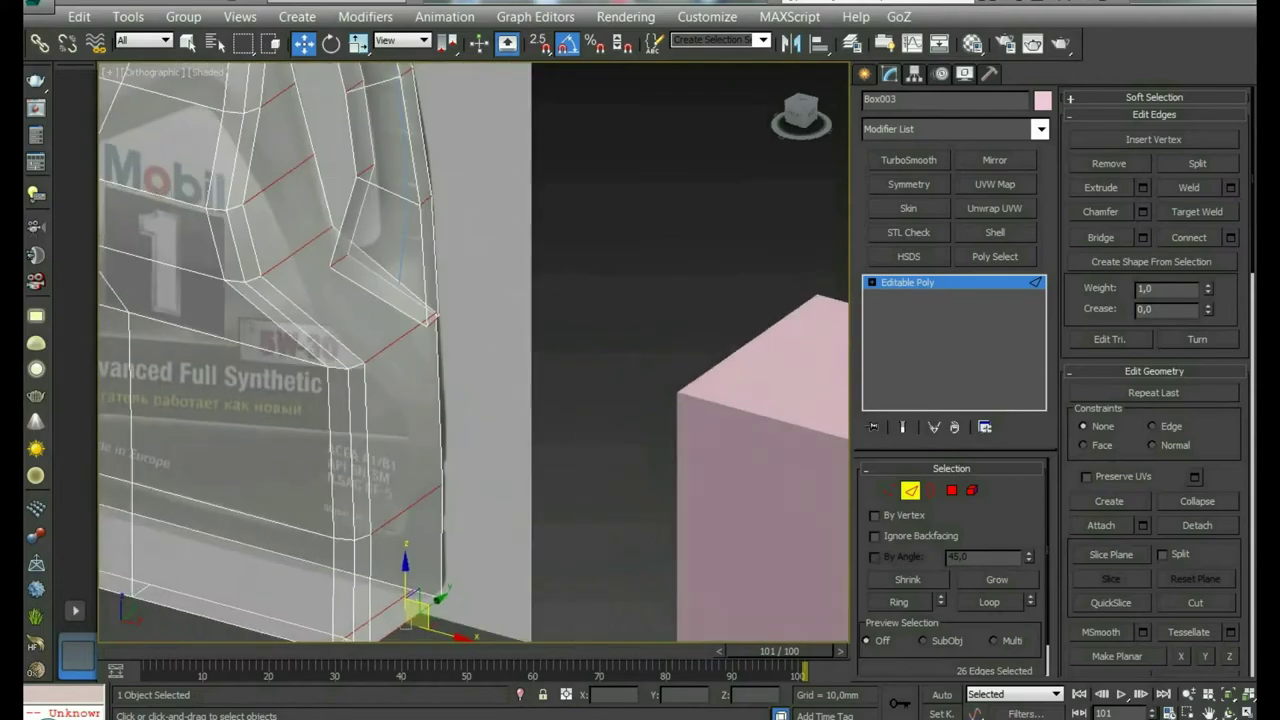
left_click(951, 490, "ctrl")
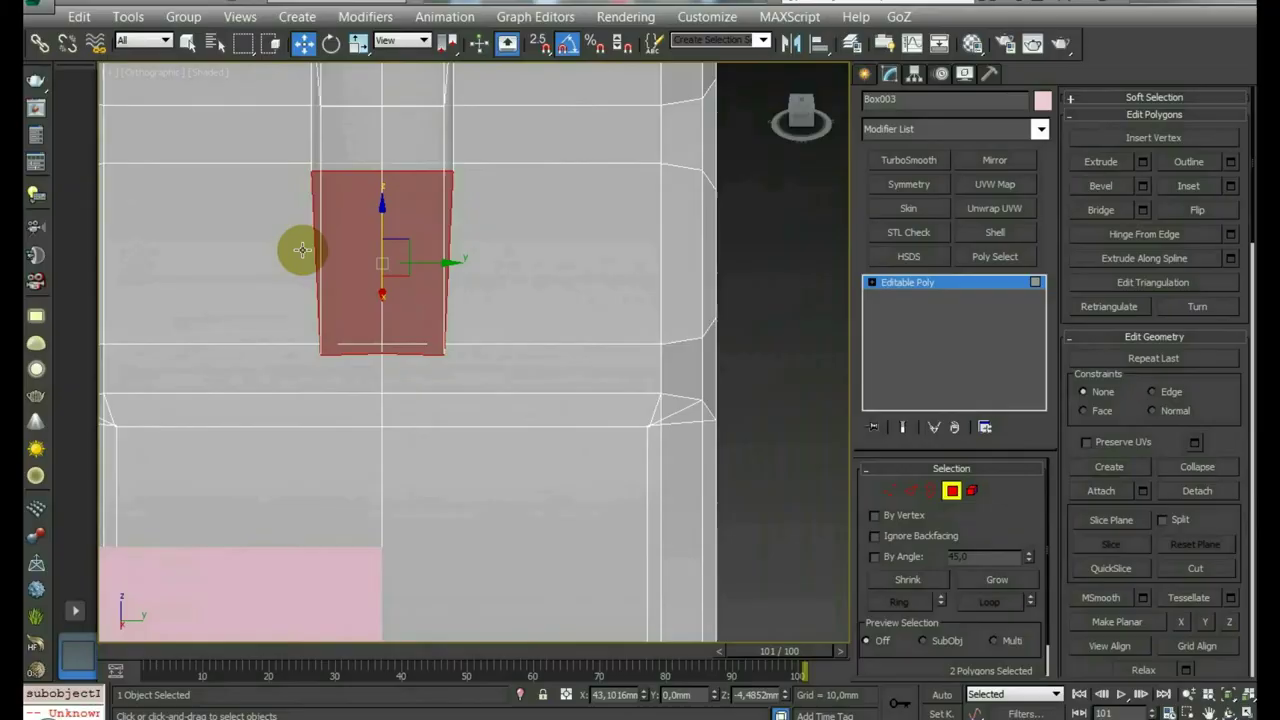
left_click(300, 250)
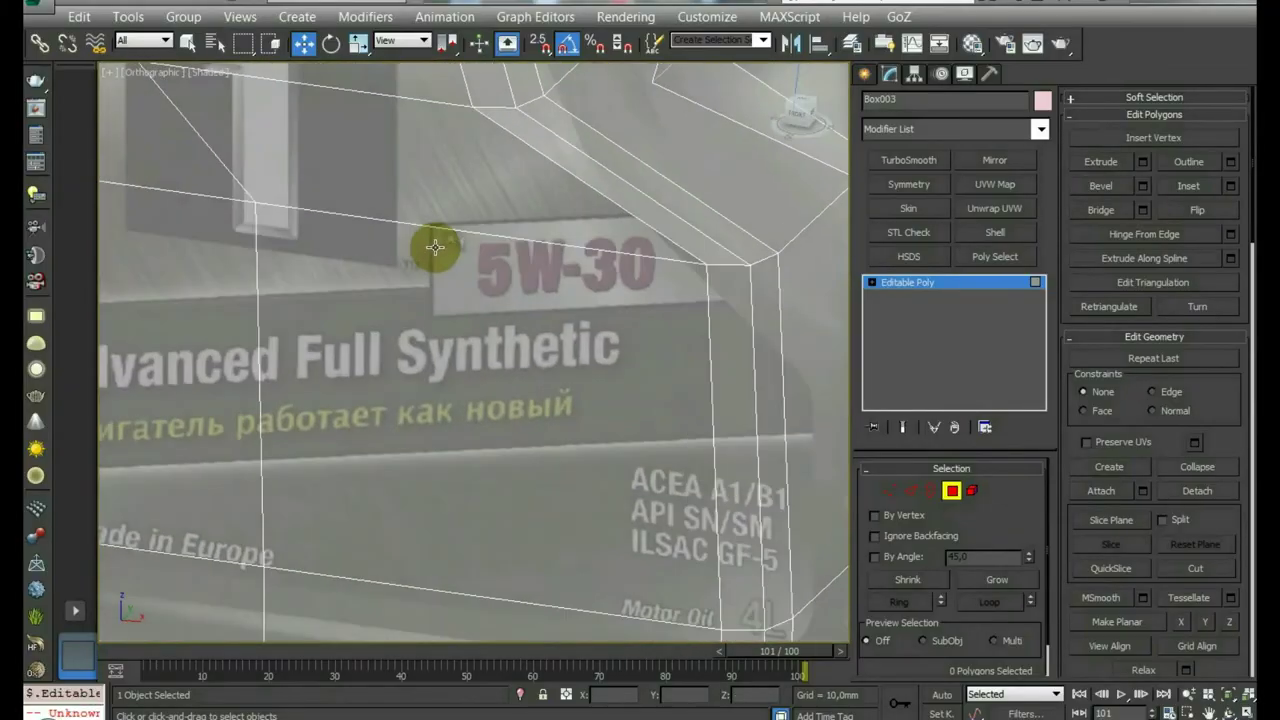
scroll(434, 249, "down", 5)
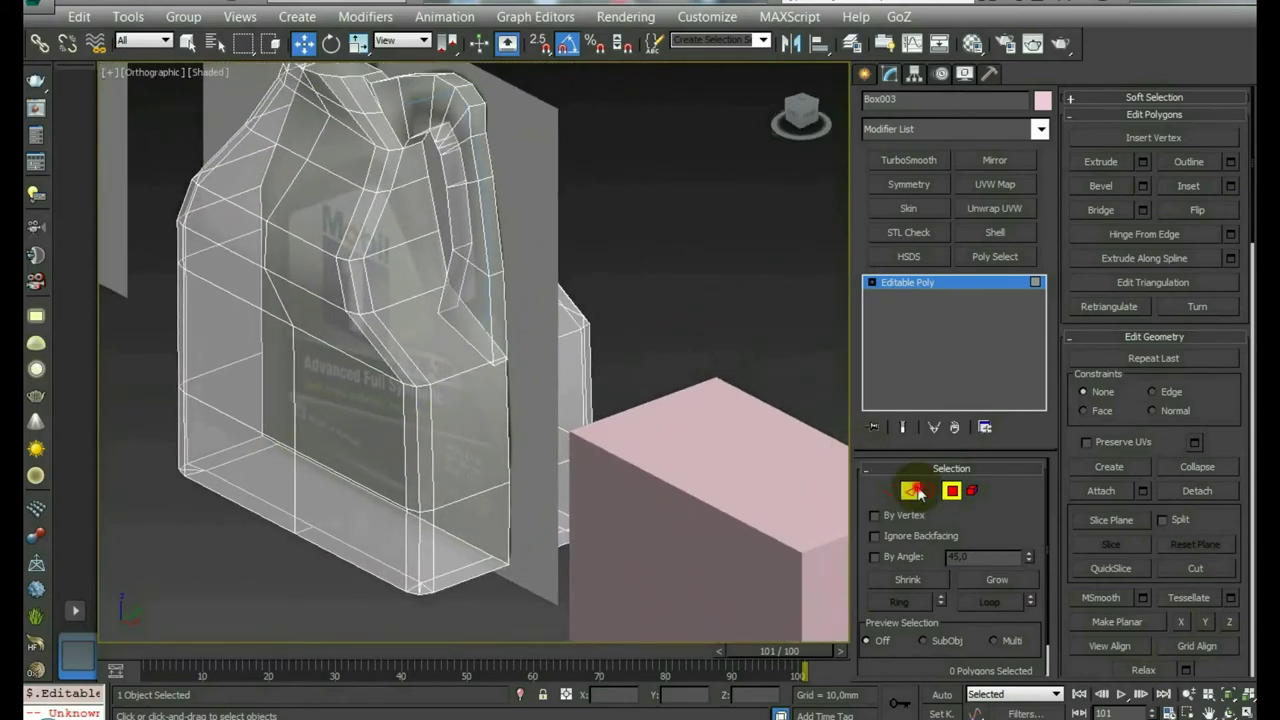
Step: Select edges across the handle and around the body, and connect them with a new edge
left_click(912, 490)
middle_click_drag(624, 314, 670, 258, "alt")
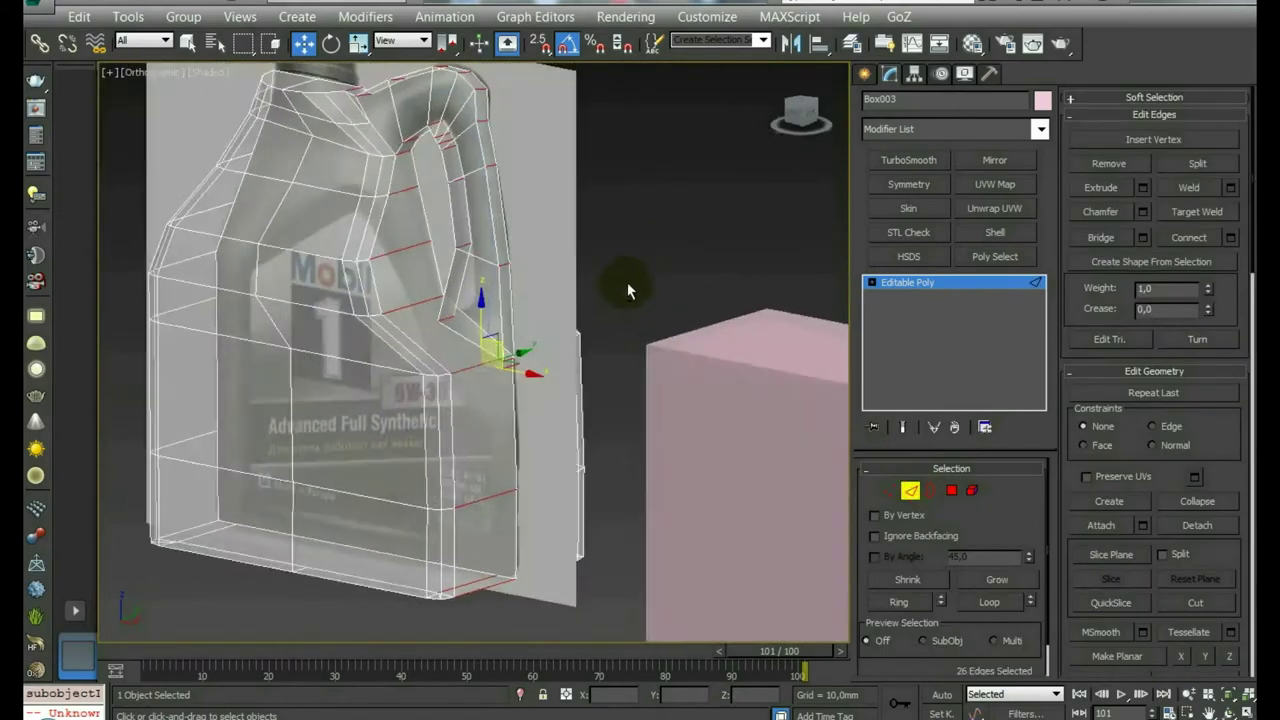
left_click_drag(477, 193, 509, 171)
key("f")
left_click_drag(653, 222, 528, 285)
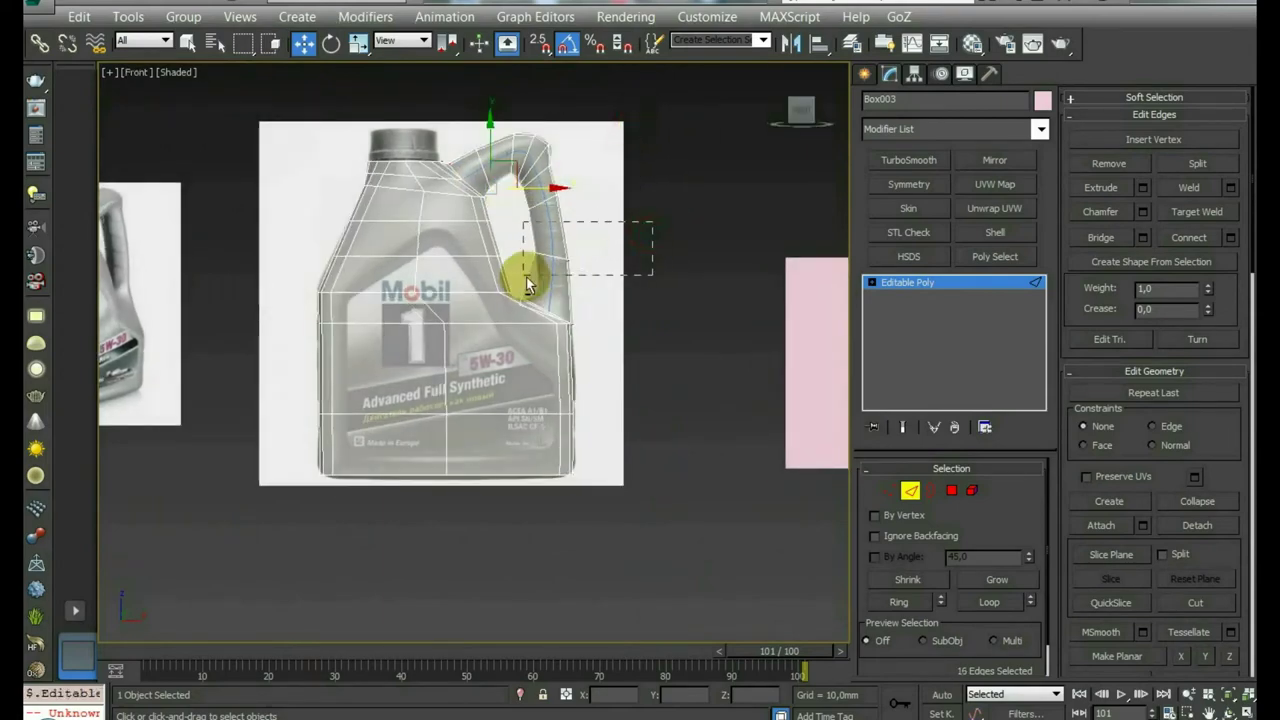
middle_click_drag(528, 285, 560, 286, "alt")
scroll(565, 282, "up", 5)
scroll(573, 278, "up", 2)
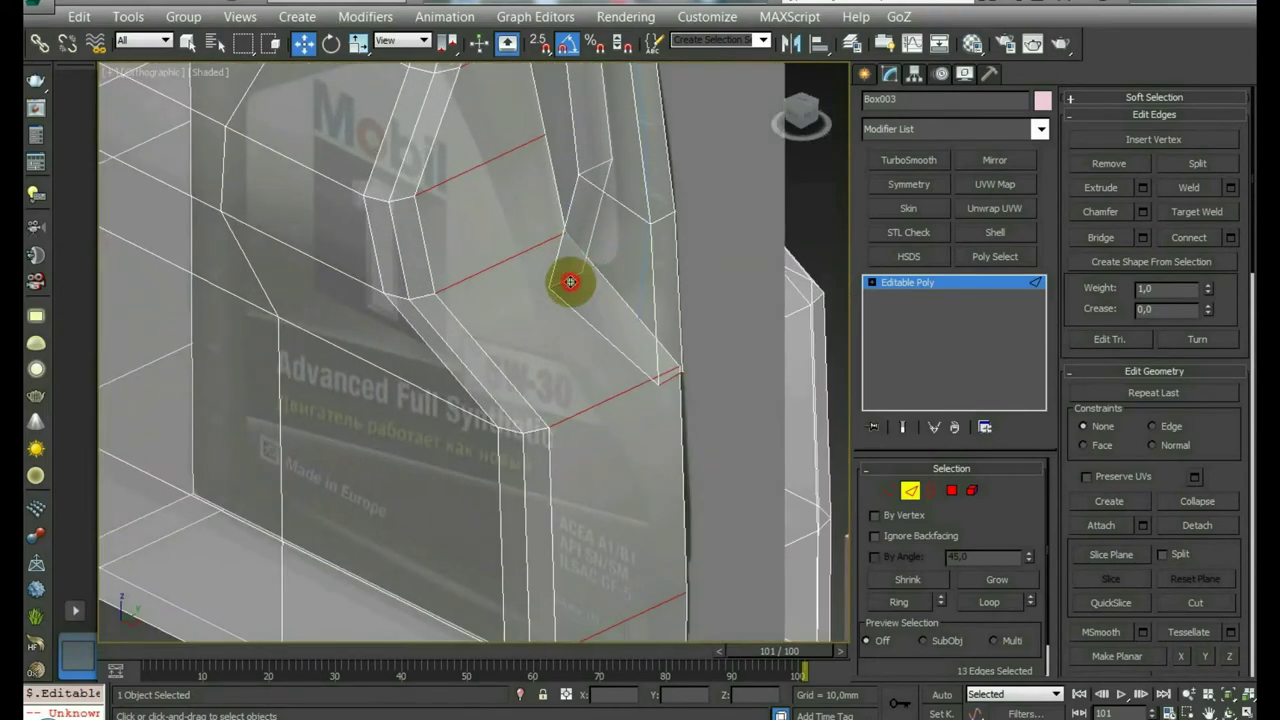
mouse_move(566, 306)
middle_mouse_down("alt")
mouse_move(620, 309)
mouse_move(637, 343)
middle_mouse_up("alt")
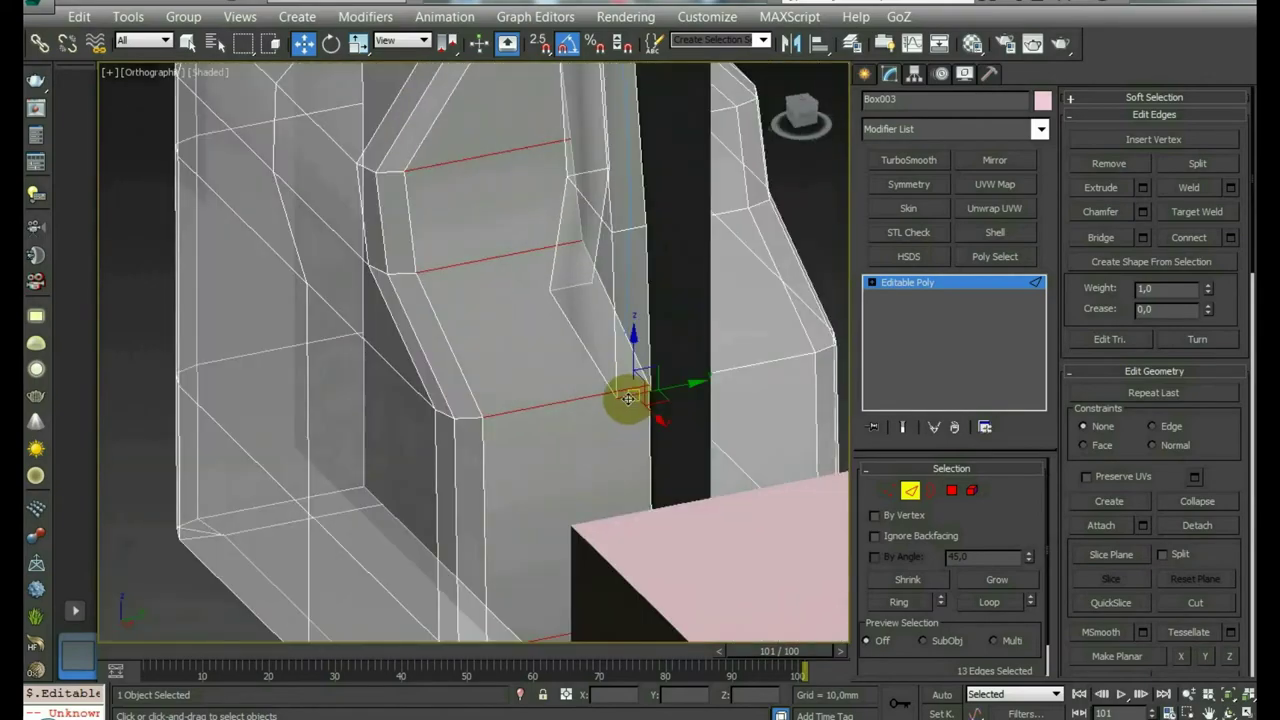
scroll(591, 318, "down", 3)
mouse_move(591, 318)
middle_mouse_down("alt")
mouse_move(530, 340)
mouse_move(636, 360)
mouse_move(617, 406)
mouse_move(627, 486)
middle_mouse_up("alt")
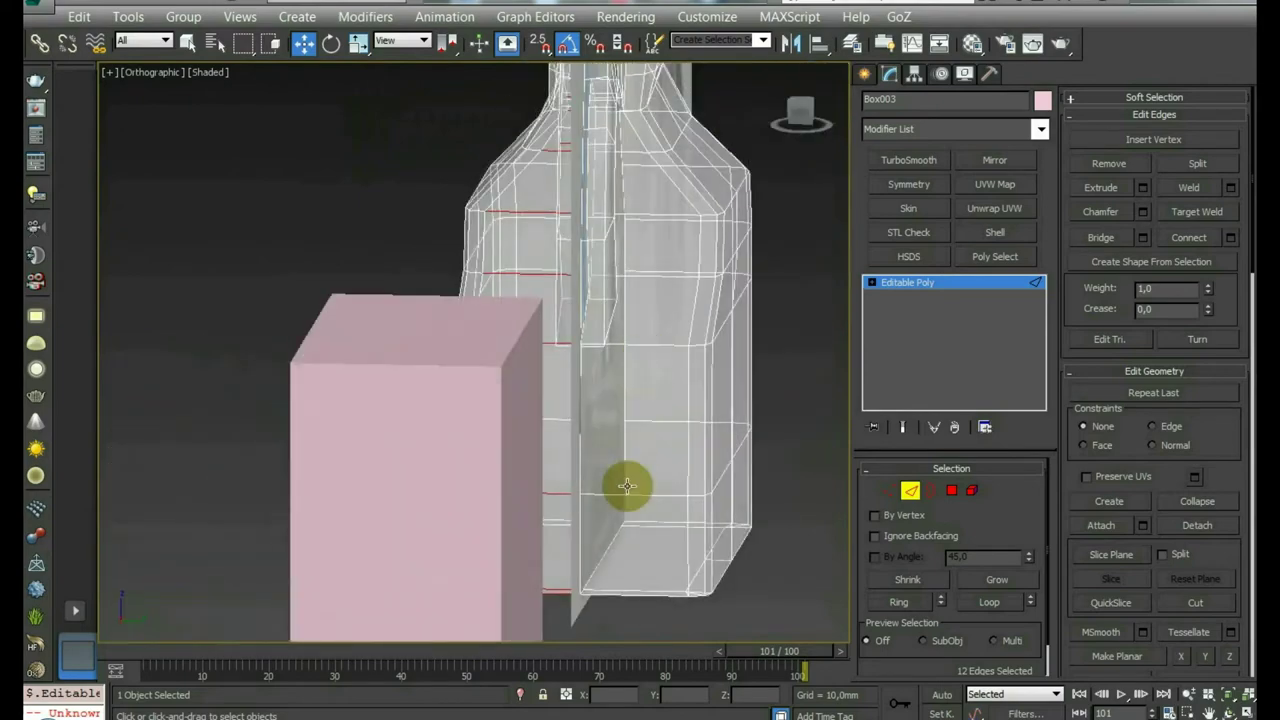
left_click(661, 493, "ctrl")
mouse_move(650, 618)
middle_mouse_down("alt")
mouse_move(668, 358)
mouse_move(680, 360)
middle_mouse_up("alt")
left_click(664, 280, "ctrl")
mouse_move(664, 280)
middle_mouse_down("alt")
mouse_move(645, 381)
mouse_move(651, 329)
middle_mouse_up("alt")
left_click(620, 252, "ctrl")
mouse_move(620, 252)
middle_mouse_down("alt")
mouse_move(606, 291)
mouse_move(670, 177)
middle_mouse_up("alt")
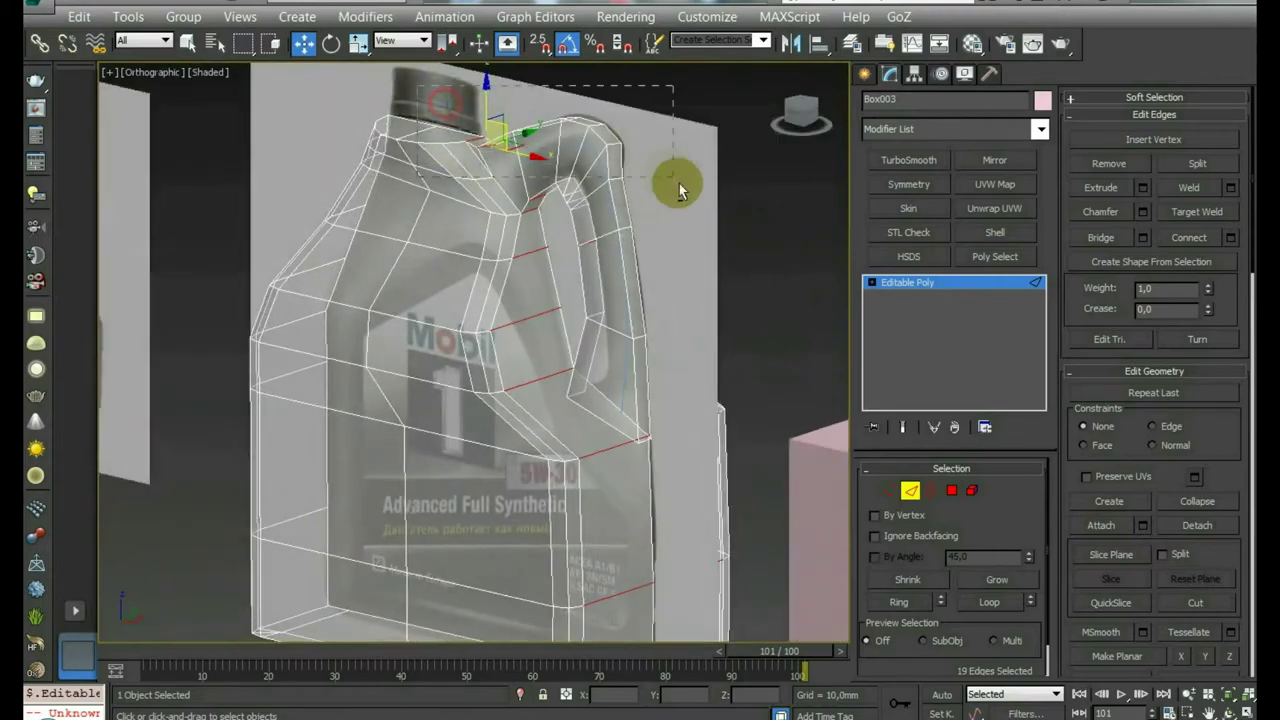
mouse_move(591, 237)
middle_mouse_down("alt")
mouse_move(516, 183)
mouse_move(414, 243)
mouse_move(297, 240)
mouse_move(666, 246)
mouse_move(598, 262)
mouse_move(571, 329)
mouse_move(470, 320)
middle_mouse_up("alt")
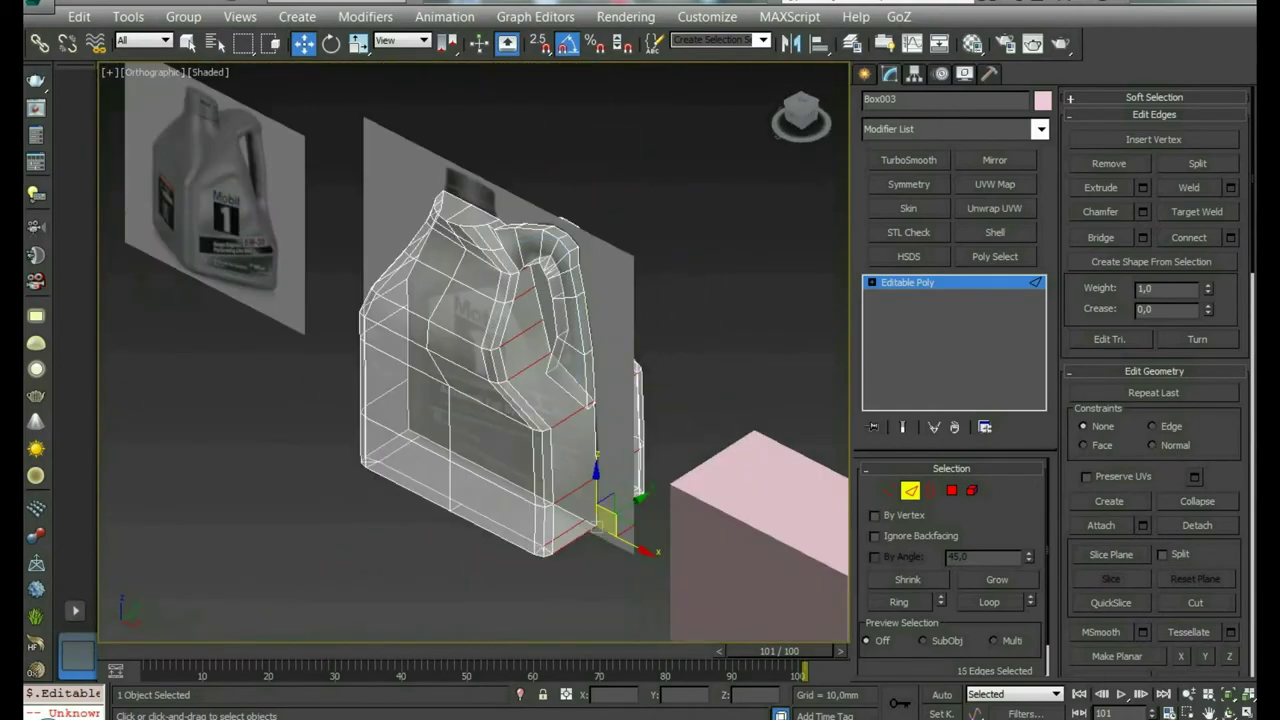
left_click(1230, 238)
Step: Pick edges around the canister's middle and loop-select the side column with Alt+L
mouse_move(686, 364)
middle_mouse_down("alt")
mouse_move(551, 363)
mouse_move(654, 340)
mouse_move(697, 240)
mouse_move(849, 311)
mouse_move(851, 214)
mouse_move(692, 344)
middle_mouse_up("alt")
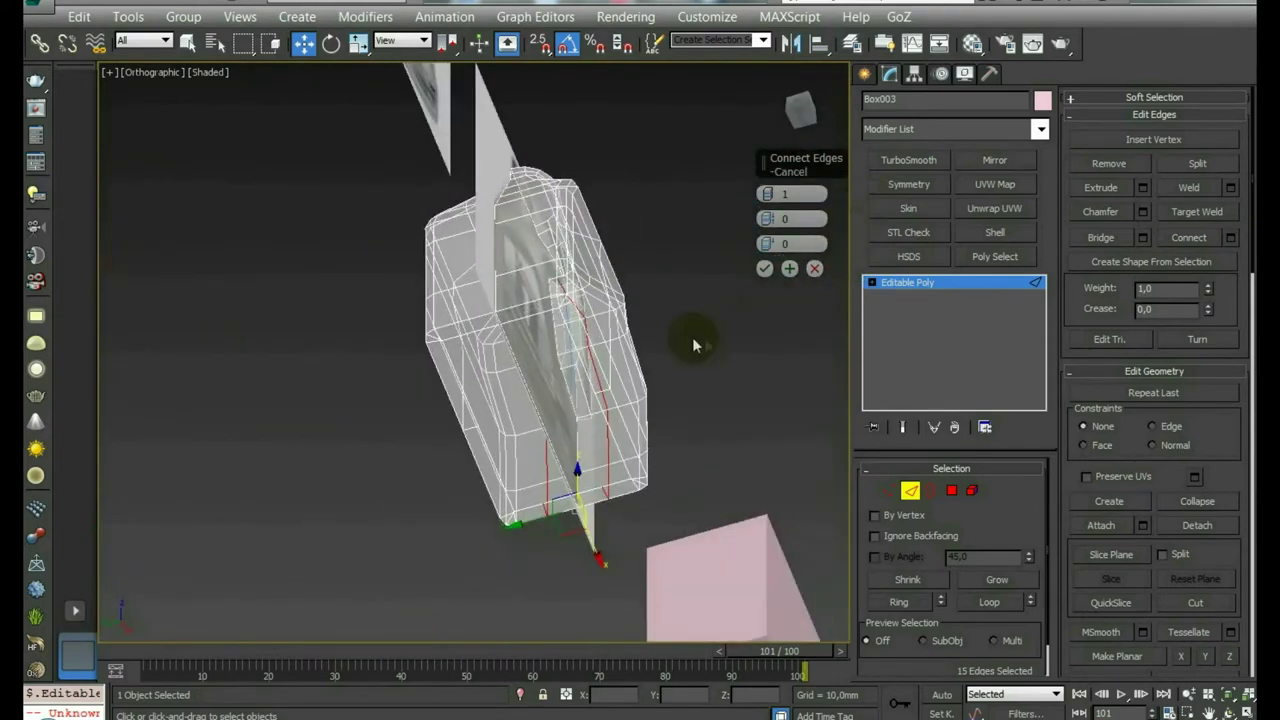
left_click(537, 316)
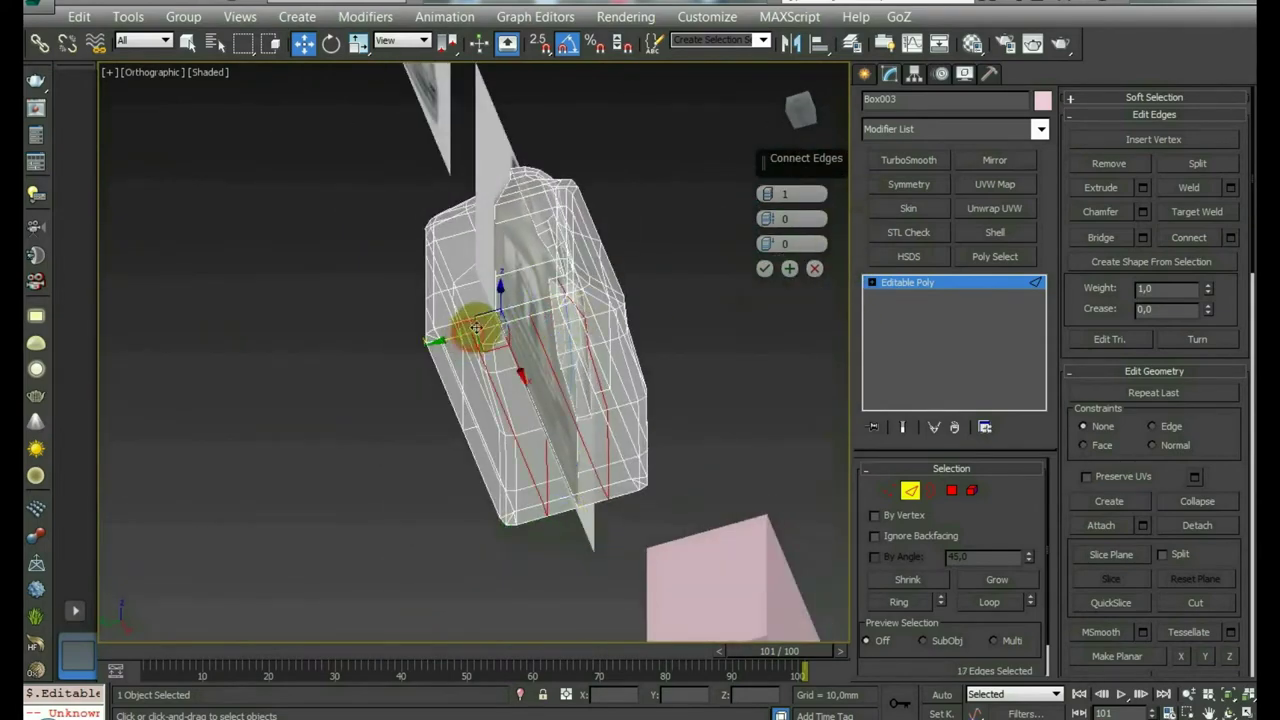
left_click(472, 285, "ctrl")
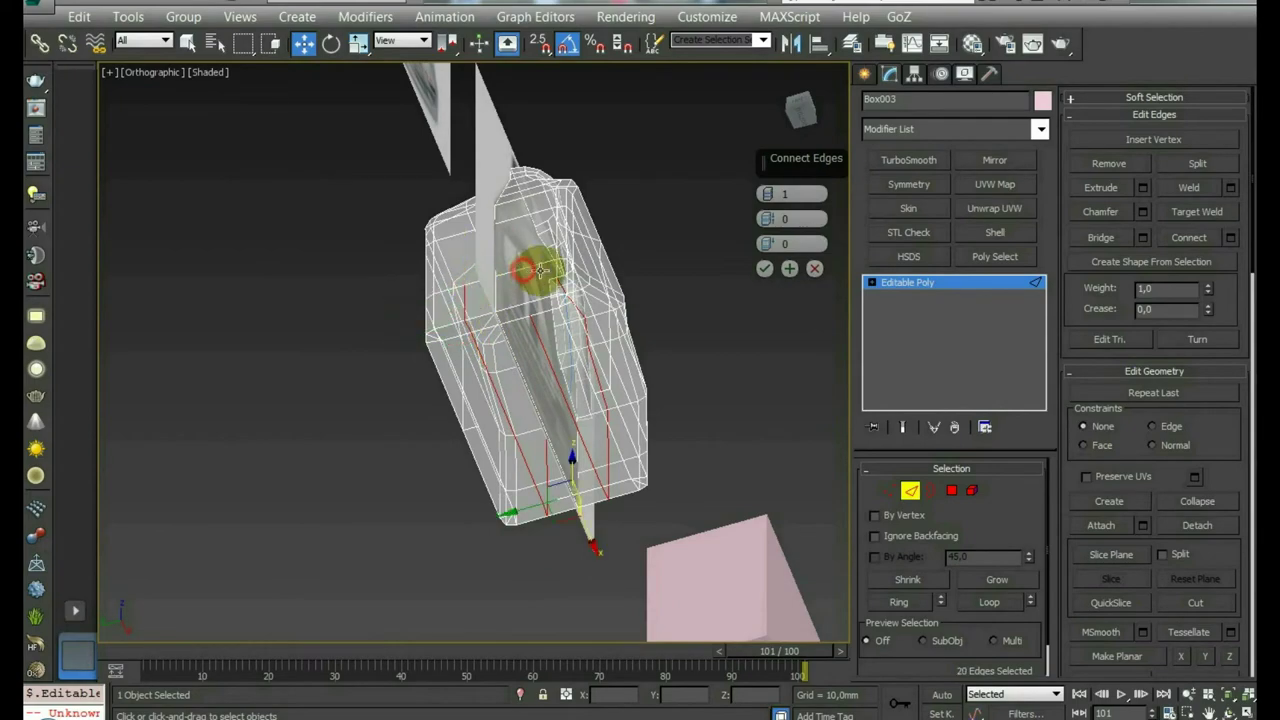
left_click(540, 270, "alt")
middle_click_drag(540, 270, 543, 320, "alt")
middle_click_drag(528, 363, 523, 343, "alt")
scroll(523, 340, "up", 5)
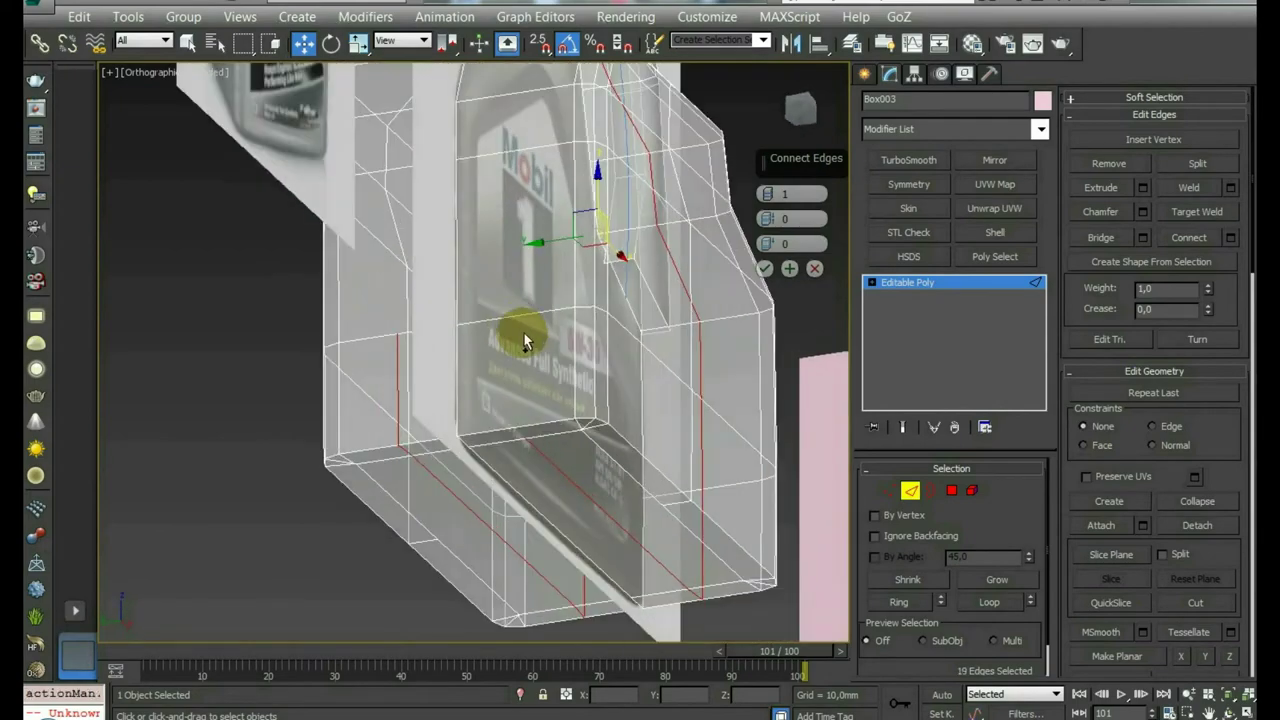
mouse_move(517, 315)
middle_mouse_down("alt")
mouse_move(578, 412)
mouse_move(554, 363)
middle_mouse_up("alt")
scroll(451, 371, "up", 2)
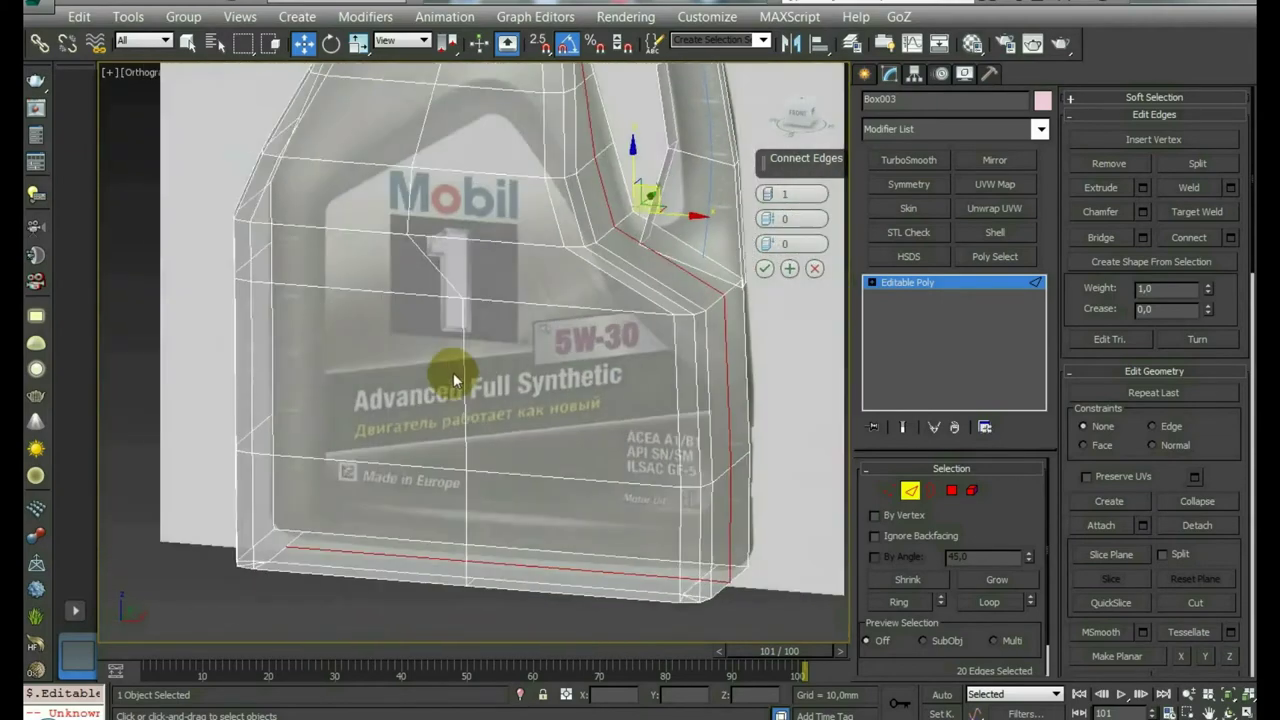
scroll(469, 368, "up", 2)
left_click_drag(481, 318, 479, 312, "alt")
scroll(470, 300, "down", 3)
mouse_move(466, 297)
middle_mouse_down("alt")
mouse_move(447, 418)
mouse_move(457, 380)
mouse_move(300, 572)
middle_mouse_up("alt")
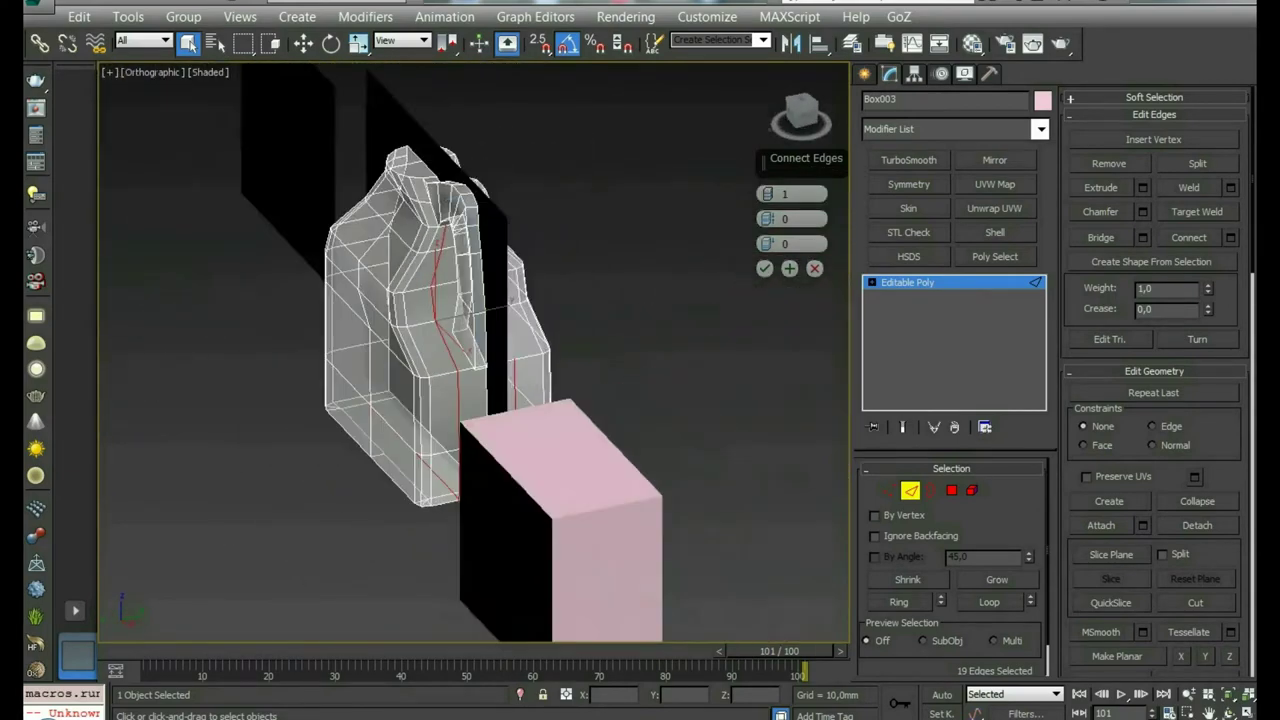
left_click(295, 578)
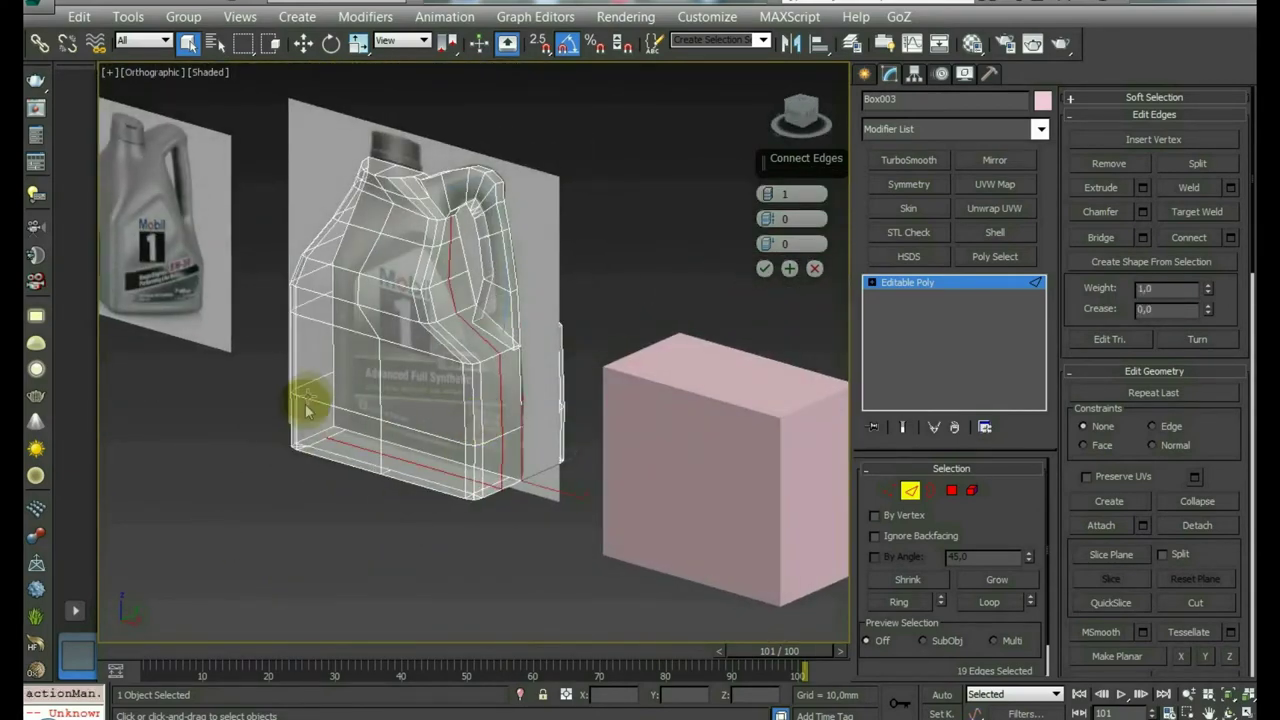
mouse_move(308, 386)
middle_mouse_down("alt")
mouse_move(349, 377)
mouse_move(457, 429)
middle_mouse_up("alt")
key("alt+l")
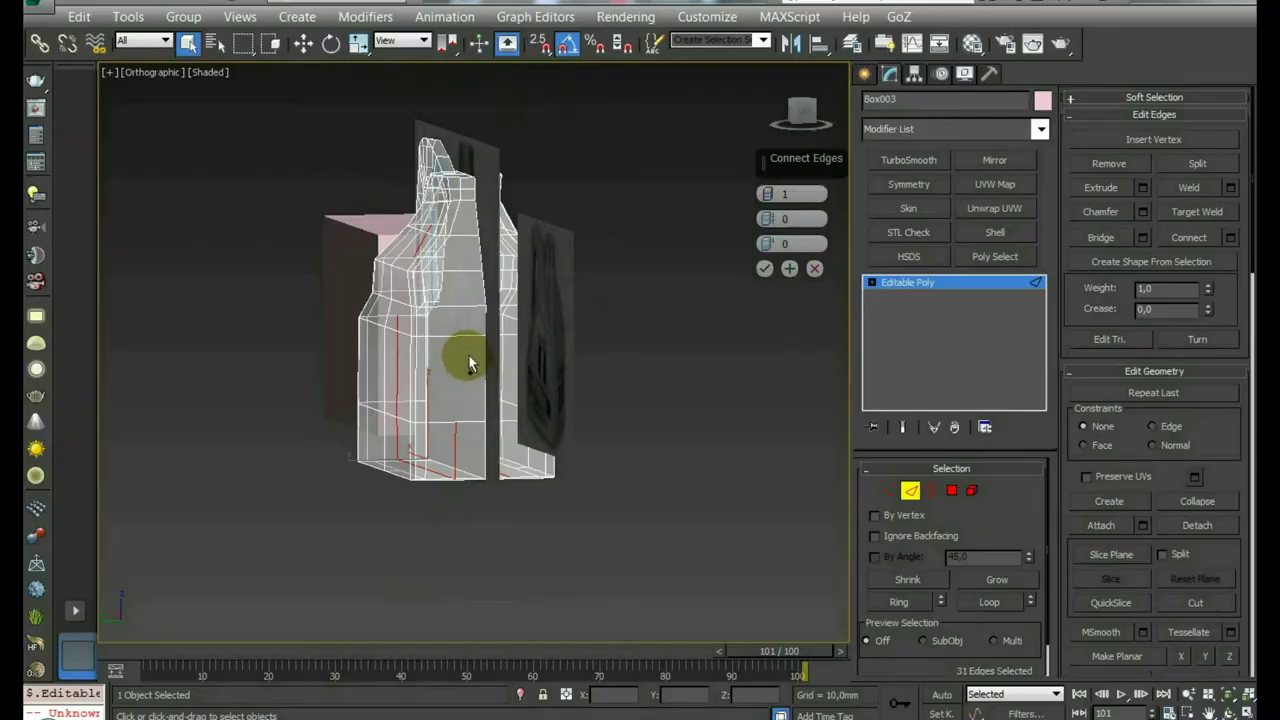
Step: Add the neck, vertical body-column and handle edges, then connect them with 1 segment
middle_click_drag(457, 275, 449, 300, "alt")
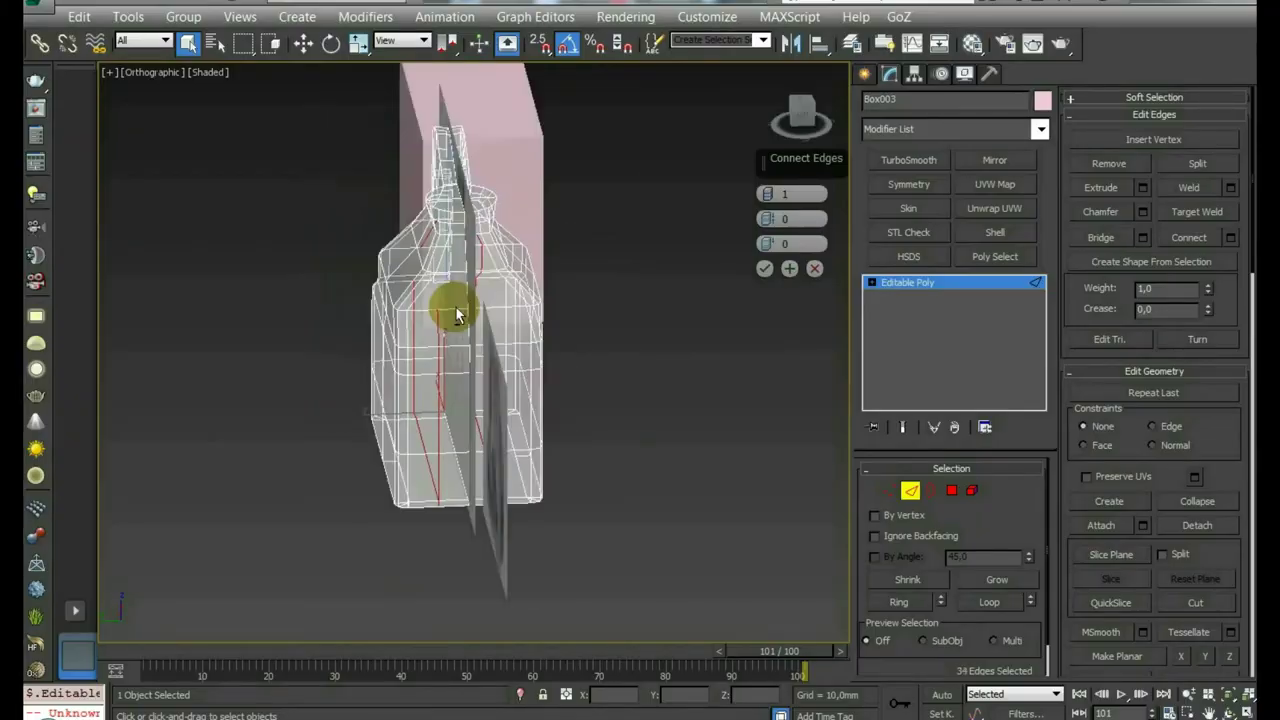
scroll(449, 300, "up", 3)
left_click(471, 186, "ctrl")
middle_click_drag(471, 186, 477, 307)
scroll(465, 326, "down", 2)
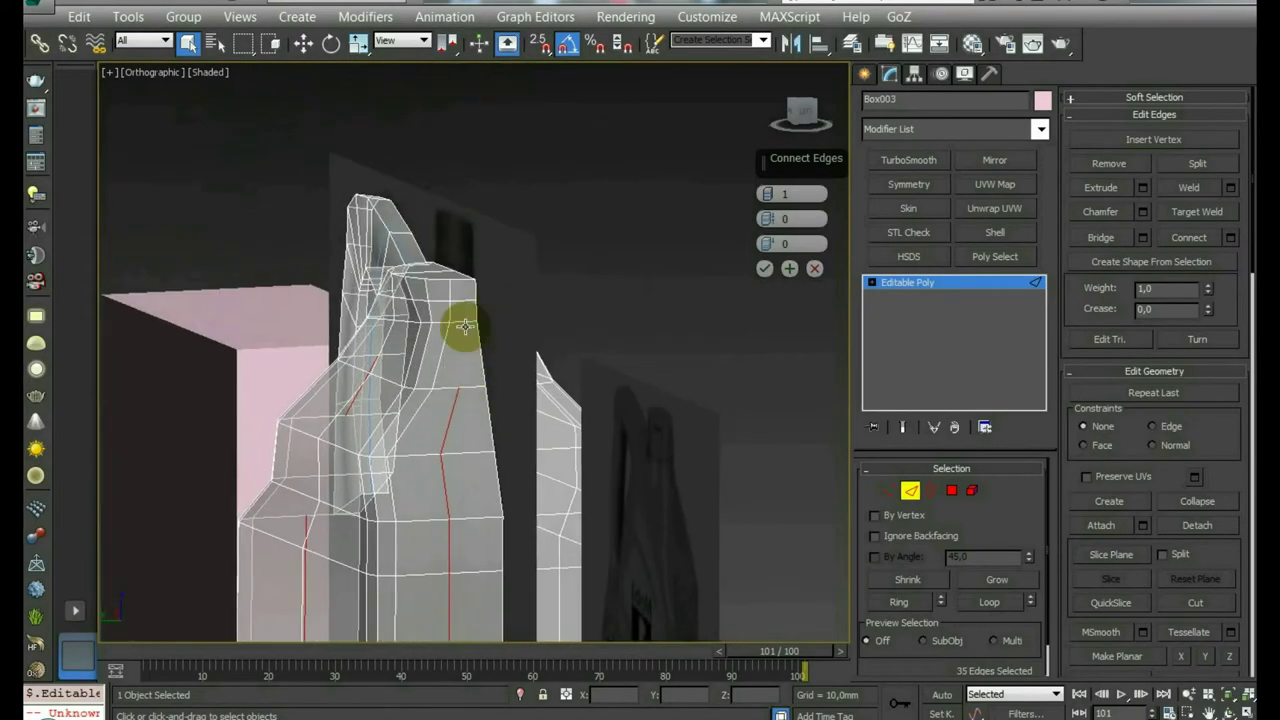
middle_click_drag(494, 341, 446, 372, "alt")
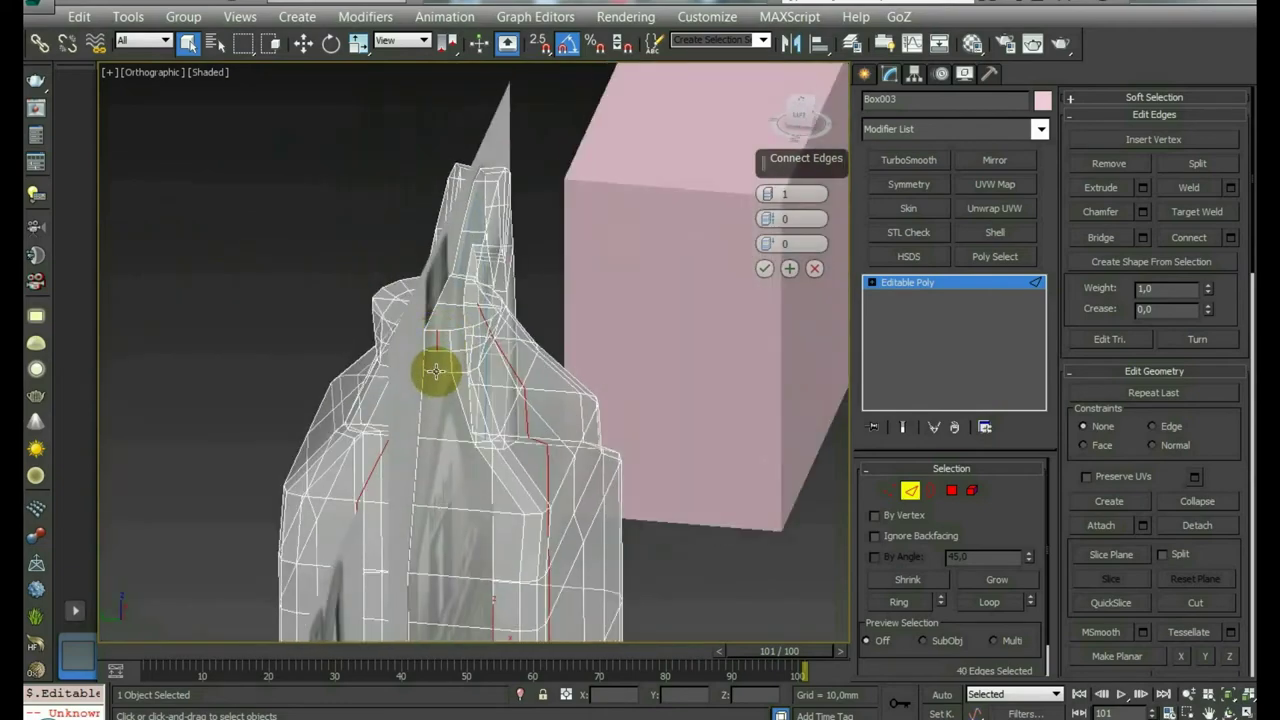
left_click(436, 368, "ctrl")
scroll(470, 438, "up", 3)
scroll(511, 266, "up", 2)
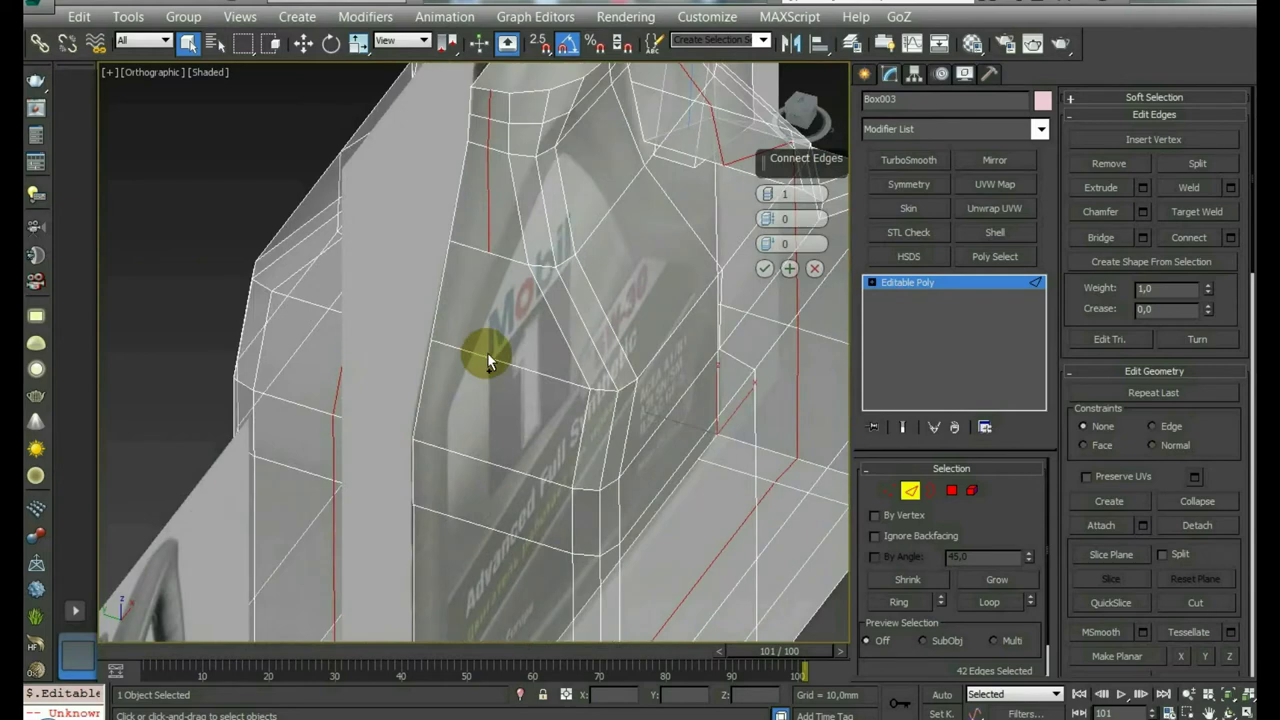
left_click(500, 523, "ctrl")
middle_click_drag(500, 523, 514, 357)
left_click(509, 534, "ctrl")
mouse_move(509, 534)
middle_mouse_down()
mouse_move(522, 451)
mouse_move(549, 414)
middle_mouse_up()
left_click(565, 478, "ctrl")
mouse_move(565, 478)
middle_mouse_down("alt")
mouse_move(549, 380)
mouse_move(411, 438)
middle_mouse_up("alt")
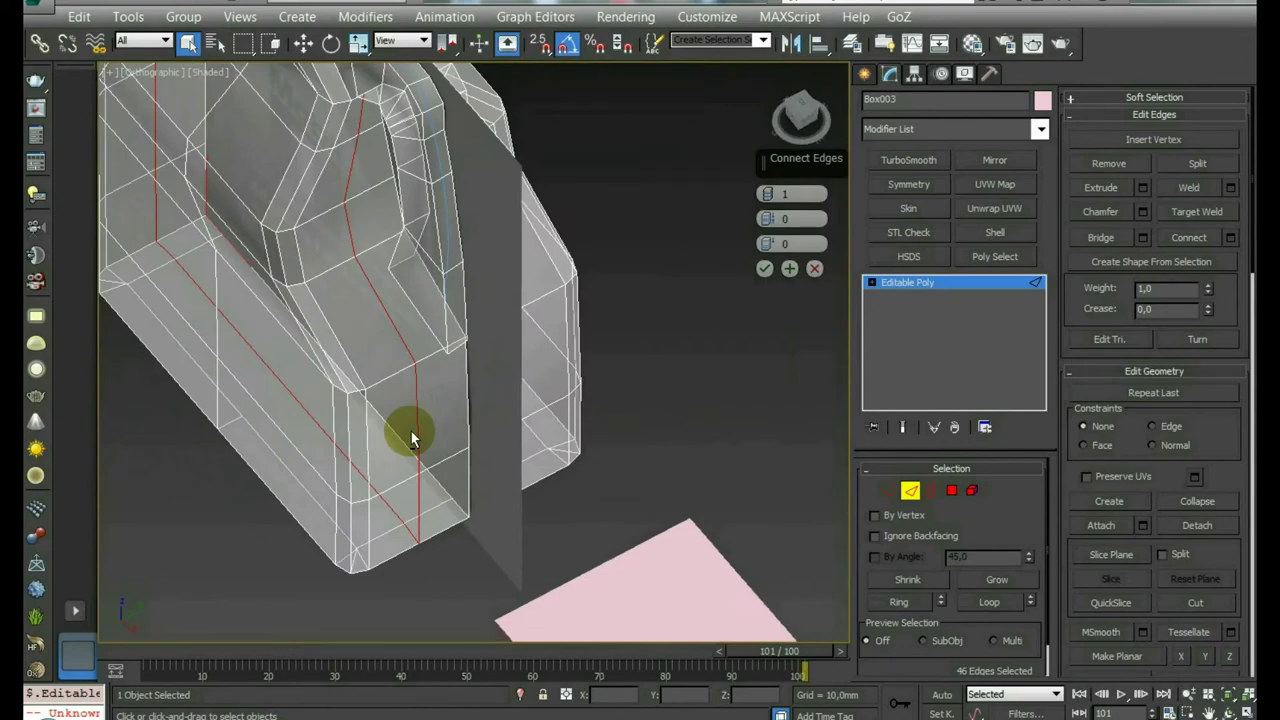
mouse_move(300, 300)
middle_mouse_down("alt")
mouse_move(309, 243)
mouse_move(349, 206)
mouse_move(371, 231)
mouse_move(337, 306)
mouse_move(300, 214)
middle_mouse_up("alt")
left_click(356, 205, "ctrl")
left_click(889, 490)
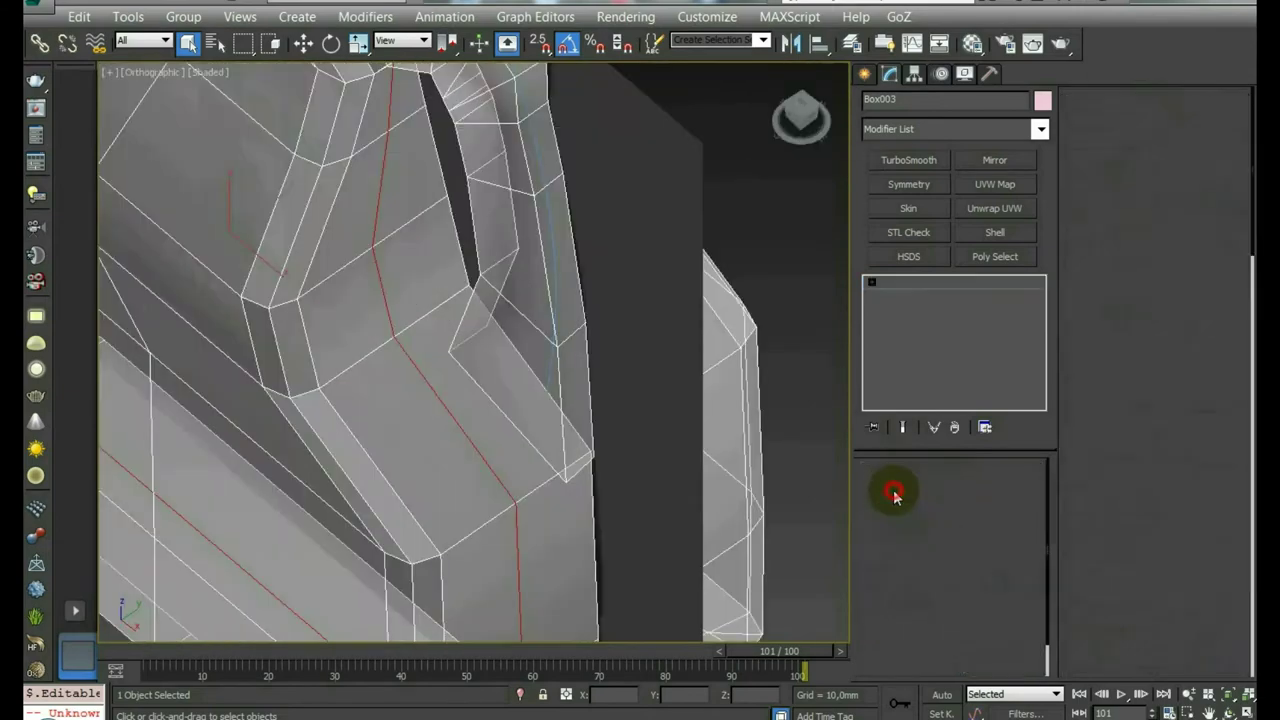
Step: Select and inspect two vertices near the handle joint
left_click(403, 345)
left_click(513, 500, "ctrl")
middle_click_drag(560, 486, 437, 491, "alt")
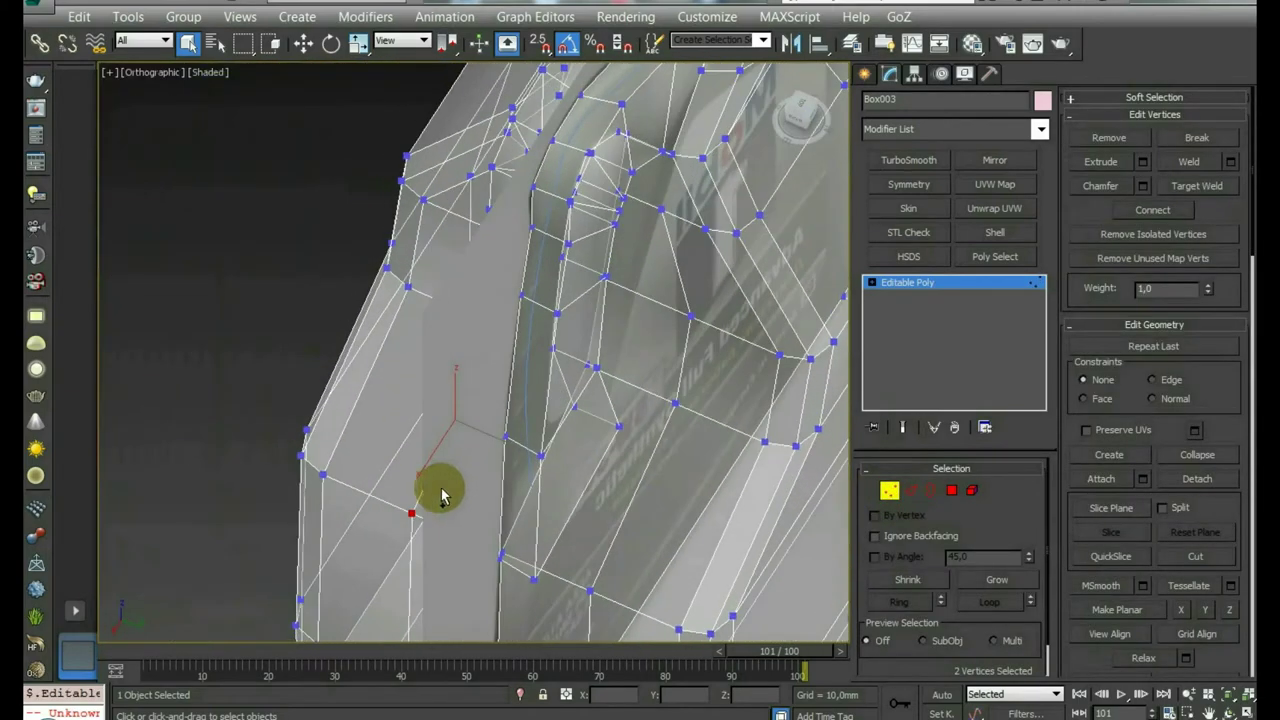
left_click(673, 404, "ctrl")
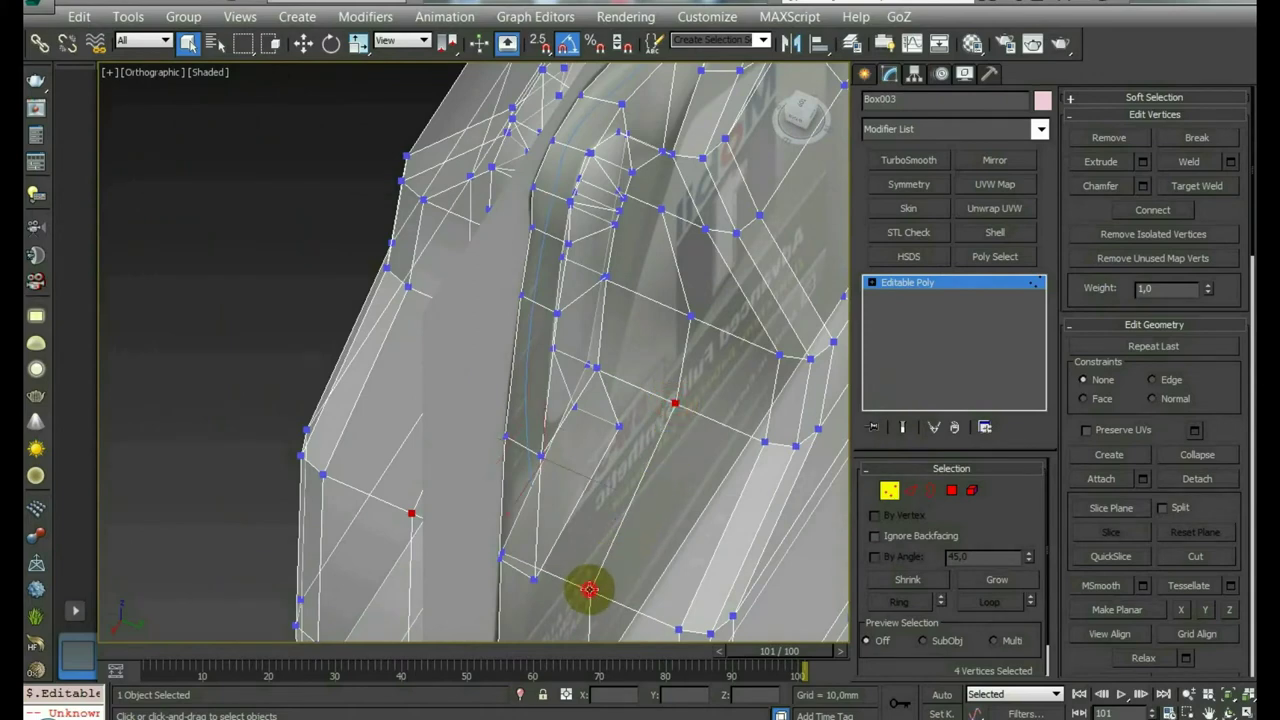
middle_click_drag(589, 590, 595, 516, "alt")
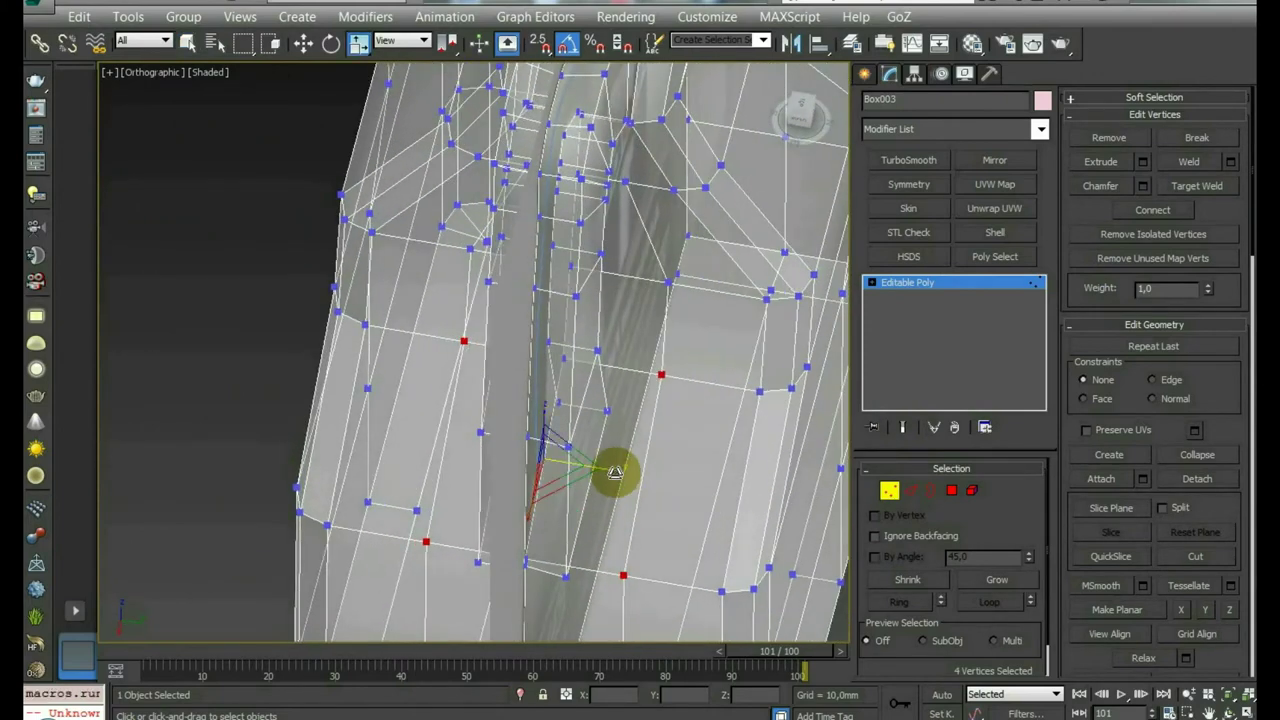
scroll(646, 474, "up", 5)
Step: Select the two small faces under the handle joint at polygon level
left_click(935, 492)
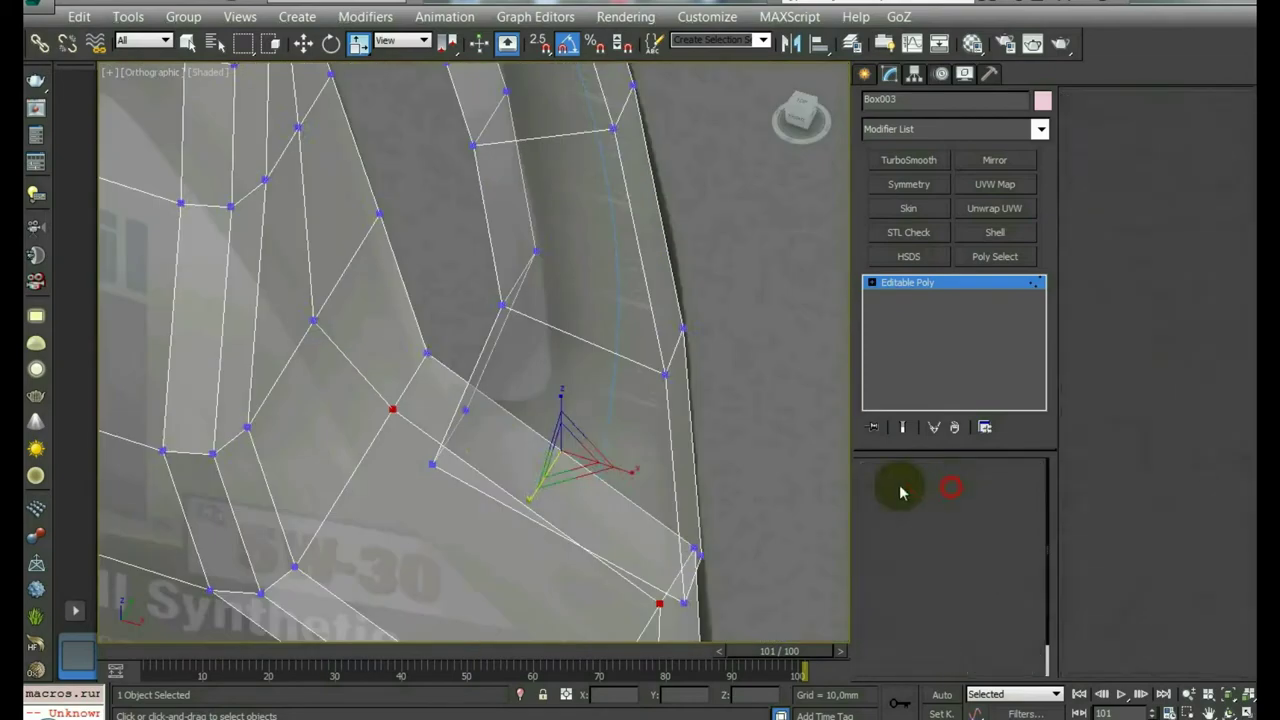
left_click(443, 406)
mouse_move(591, 423)
middle_mouse_down("alt")
mouse_move(437, 437)
mouse_move(626, 478)
middle_mouse_up("alt")
left_click(643, 486, "ctrl")
mouse_move(623, 491)
middle_mouse_down("alt")
mouse_move(608, 491)
mouse_move(656, 363)
mouse_move(589, 453)
middle_mouse_up("alt")
left_click(589, 453, "ctrl")
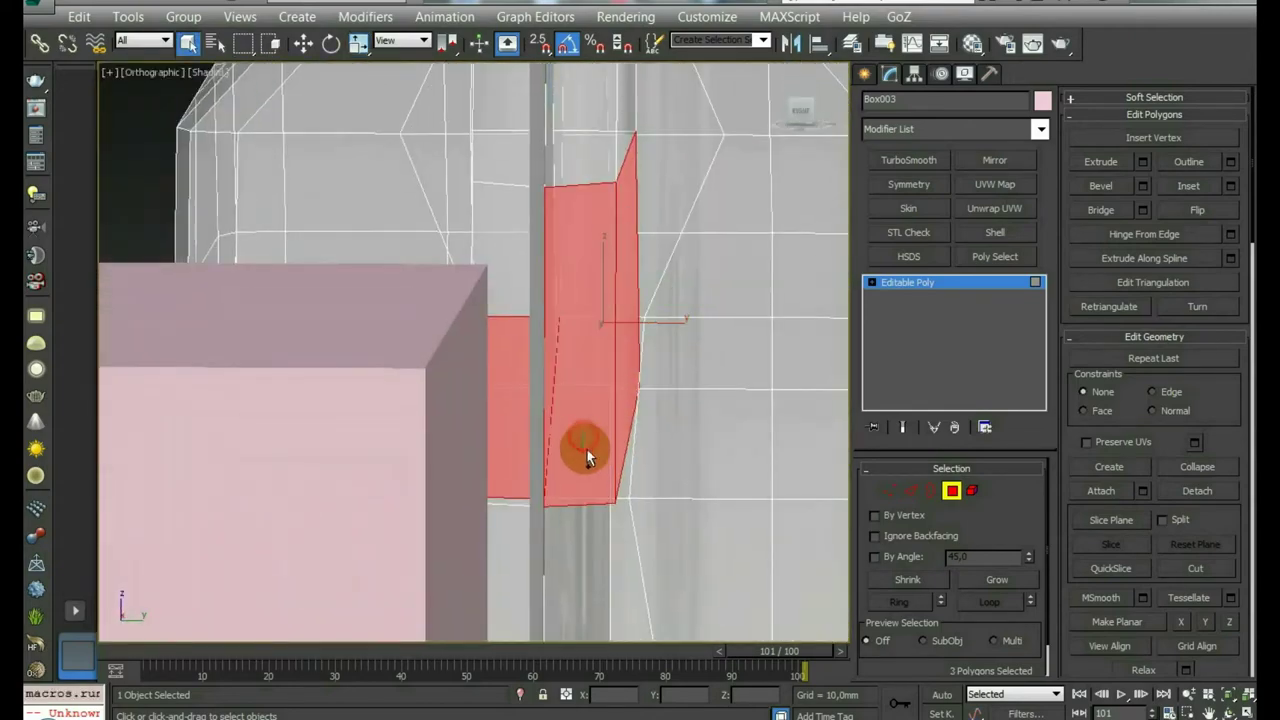
scroll(600, 456, "down", 3)
mouse_move(614, 463)
middle_mouse_down("alt")
mouse_move(371, 177)
mouse_move(229, 300)
mouse_move(471, 437)
mouse_move(393, 421)
mouse_move(486, 409)
middle_mouse_up("alt")
scroll(371, 177, "down", 3)
left_click(229, 300, "alt")
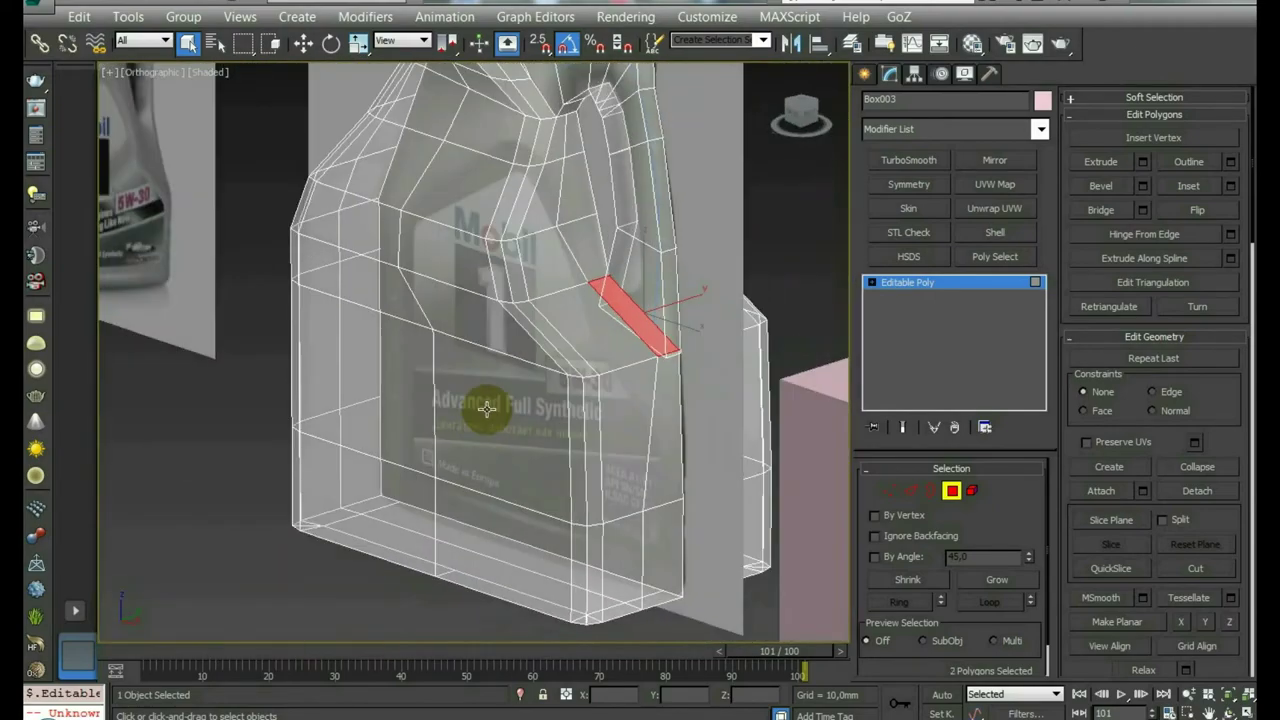
key("1")
scroll(654, 243, "up", 5)
mouse_move(654, 243)
middle_mouse_down("alt")
mouse_move(674, 271)
mouse_move(663, 249)
mouse_move(697, 150)
mouse_move(594, 294)
middle_mouse_up("alt")
Step: Target Weld the three stray handle-base vertices onto their neighbouring body vertices
scroll(697, 150, "up", 2)
mouse_move(697, 237)
middle_mouse_down("alt")
mouse_move(509, 331)
mouse_move(590, 401)
middle_mouse_up("alt")
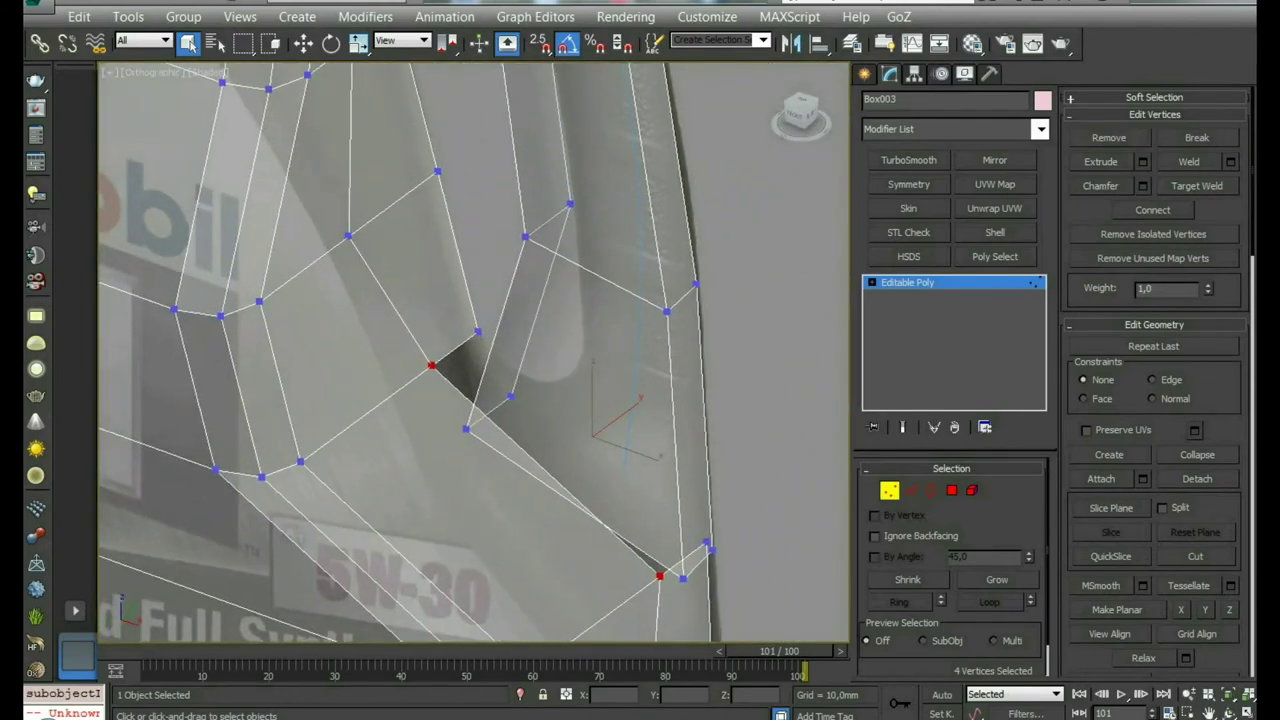
left_click(1196, 188)
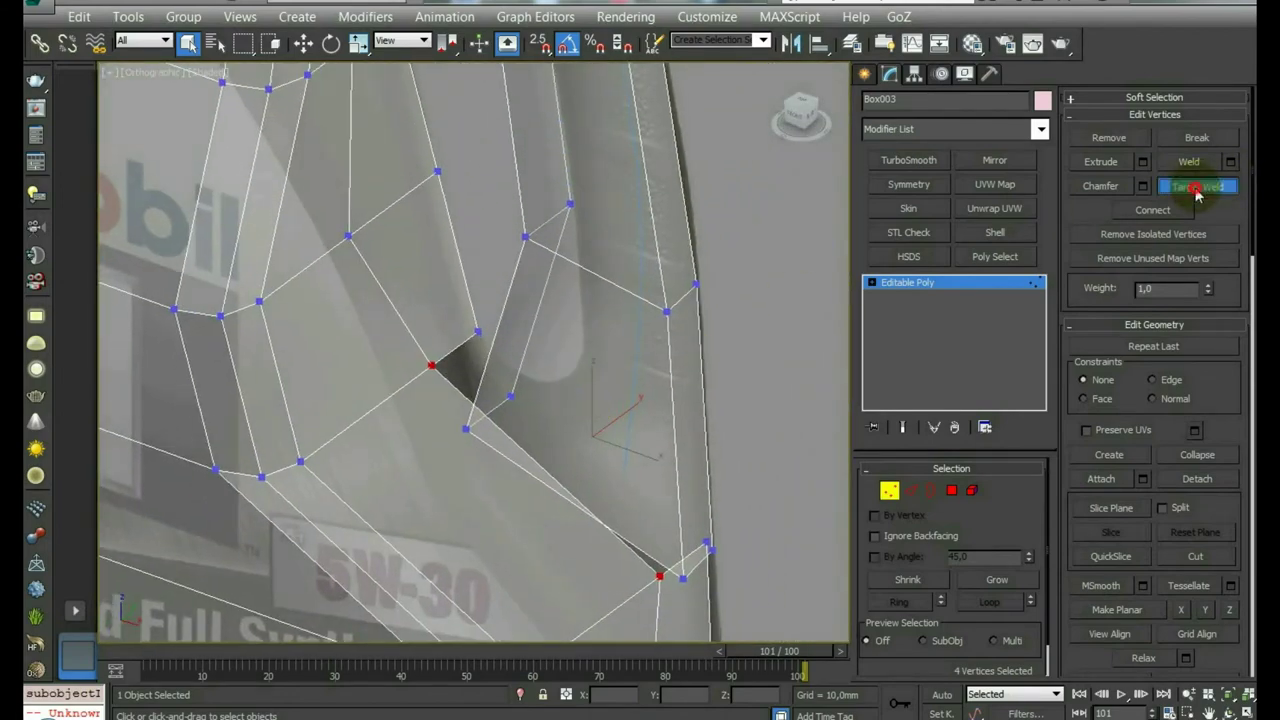
left_click(464, 428)
left_click(433, 367)
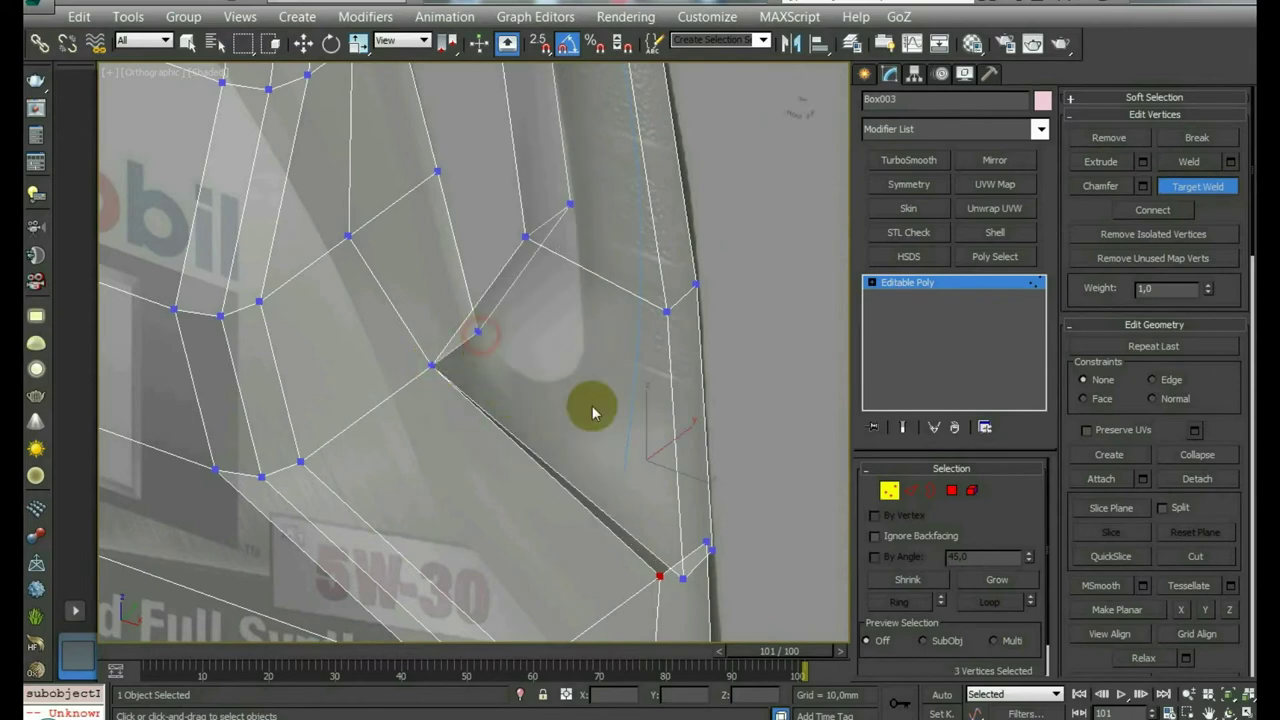
mouse_move(586, 409)
middle_mouse_down()
mouse_move(557, 320)
mouse_move(591, 289)
middle_mouse_up()
scroll(591, 289, "up", 3)
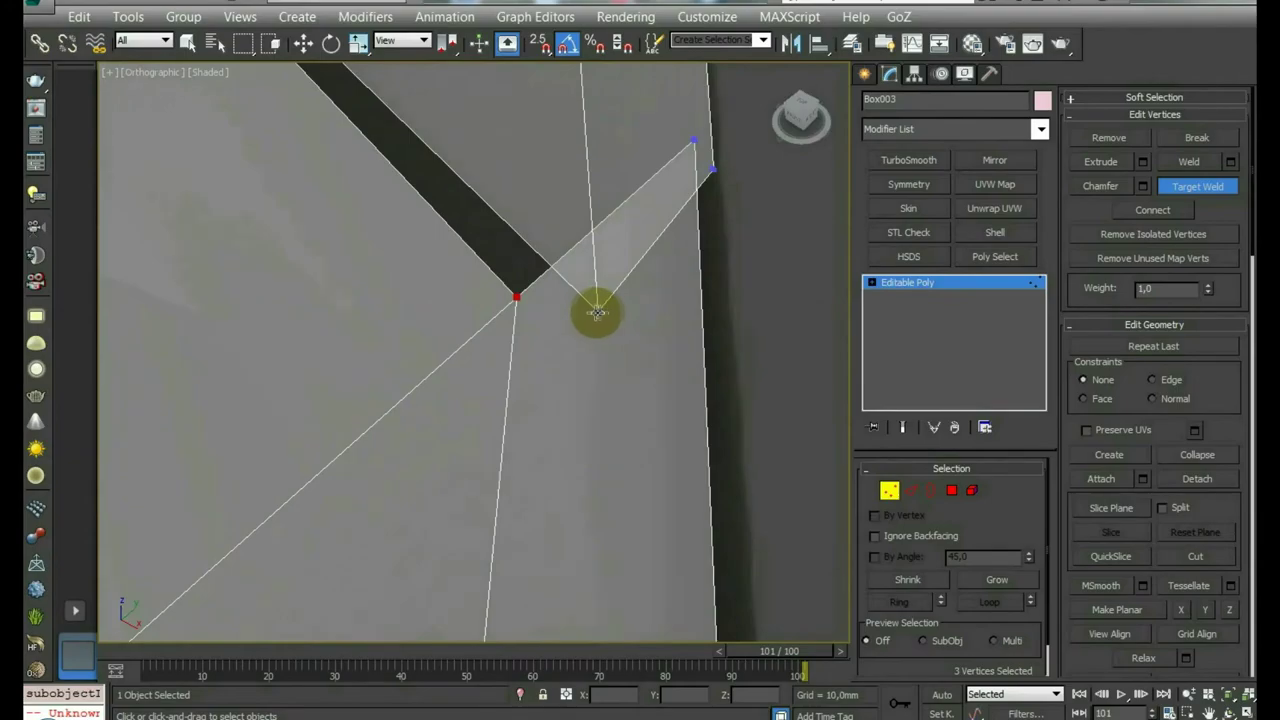
left_click(514, 294)
mouse_move(514, 294)
middle_mouse_down("alt")
mouse_move(617, 277)
mouse_move(588, 225)
mouse_move(443, 134)
mouse_move(438, 386)
middle_mouse_up("alt")
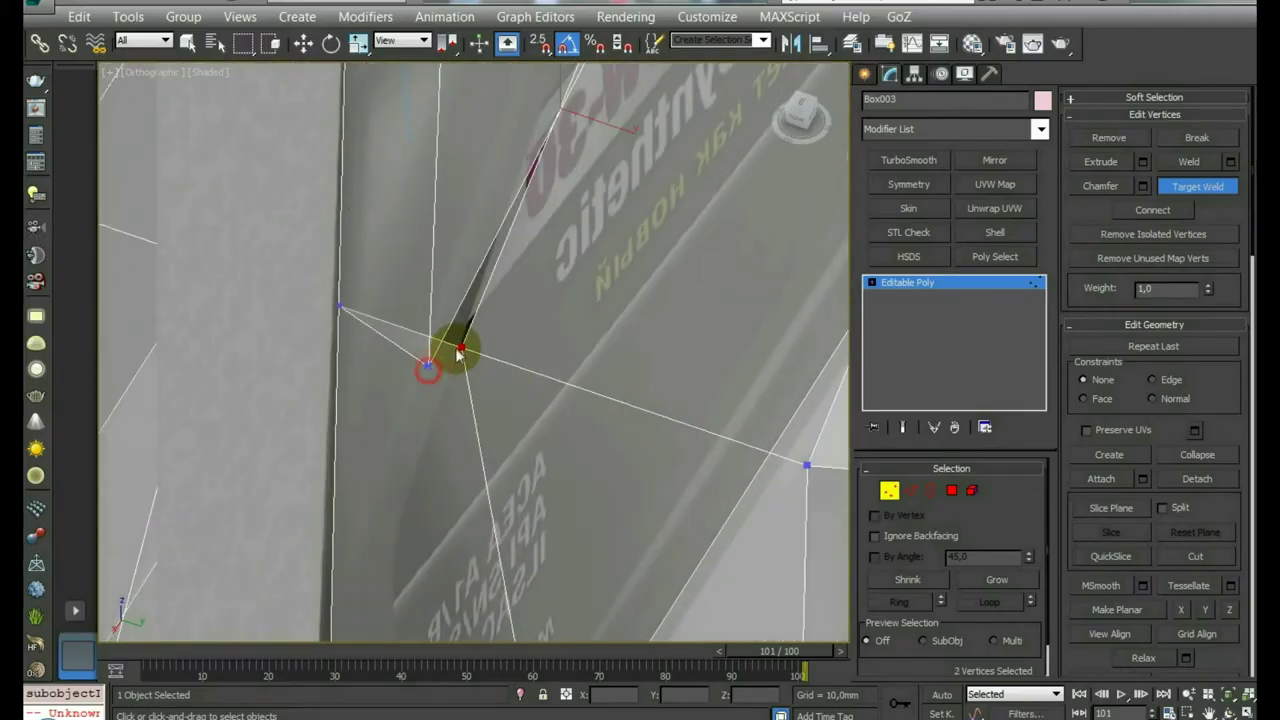
left_click(455, 355)
mouse_move(457, 343)
middle_mouse_down("alt")
mouse_move(571, 286)
mouse_move(507, 350)
mouse_move(560, 300)
middle_mouse_up("alt")
Step: Connect the selected edges with 1 segment and move the new vertices right and down toward the handle
key("2")
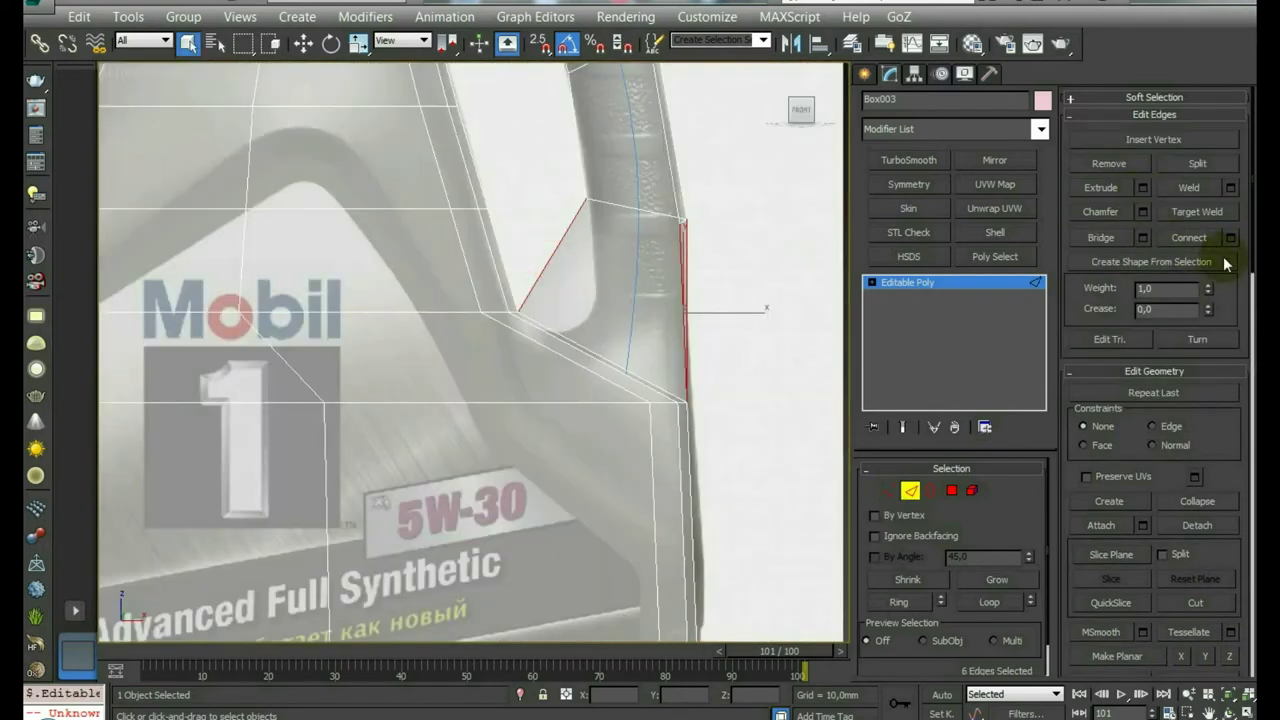
left_click(1231, 241)
left_click(762, 268)
key("1")
left_click_drag(536, 228, 576, 292)
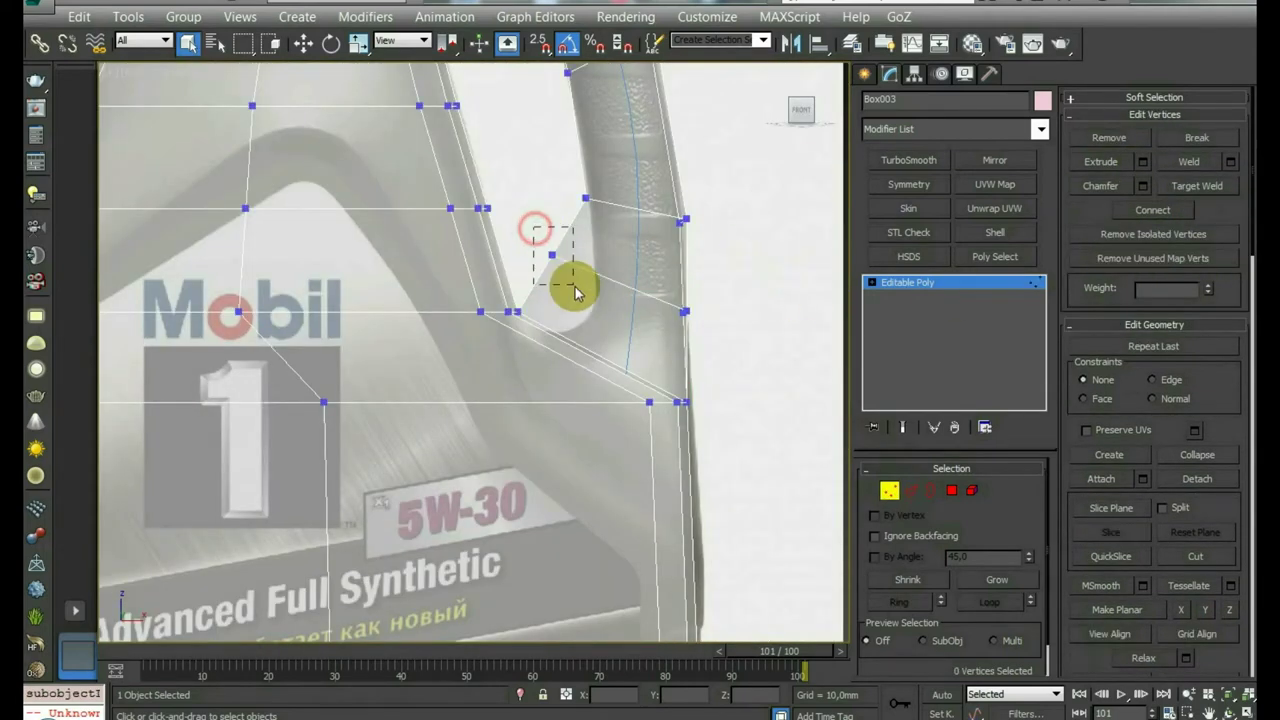
left_click_drag(584, 248, 602, 262)
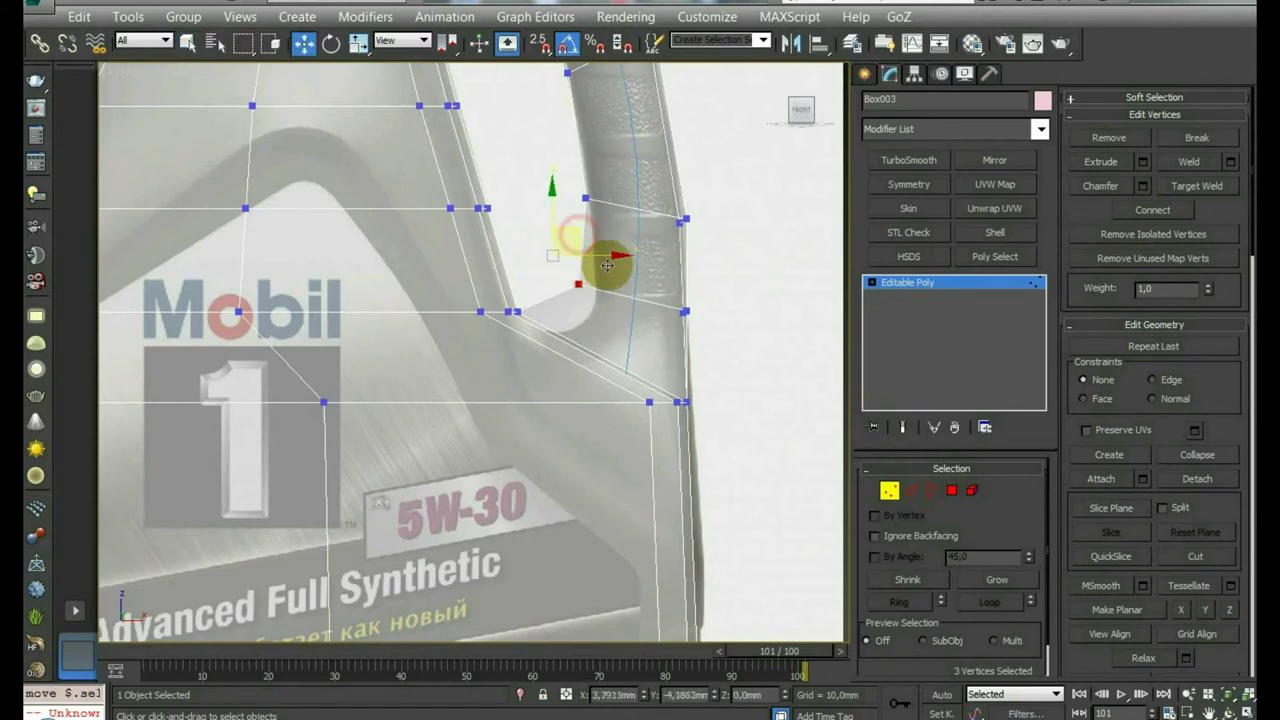
Step: Connect another edge near the handle base and select the vertex at its end
key("2")
left_click(557, 294)
left_click(1230, 244)
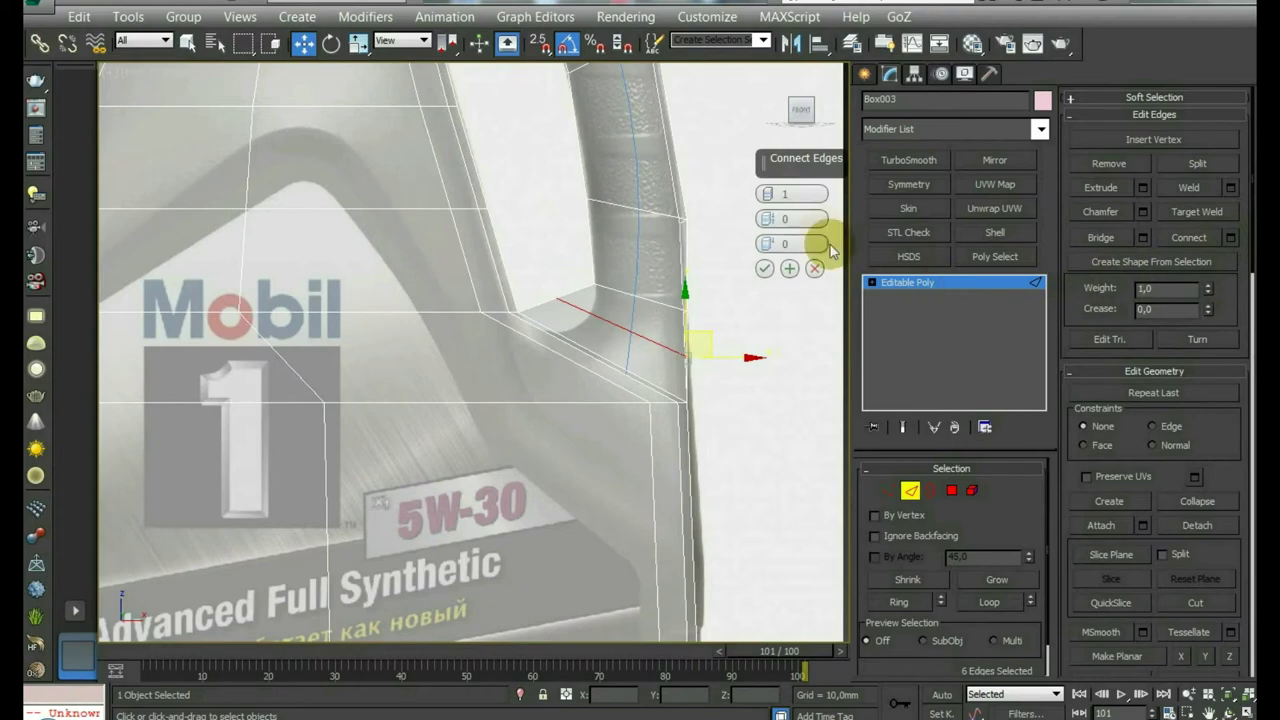
left_click(764, 262)
key("1")
left_click_drag(530, 276, 565, 307)
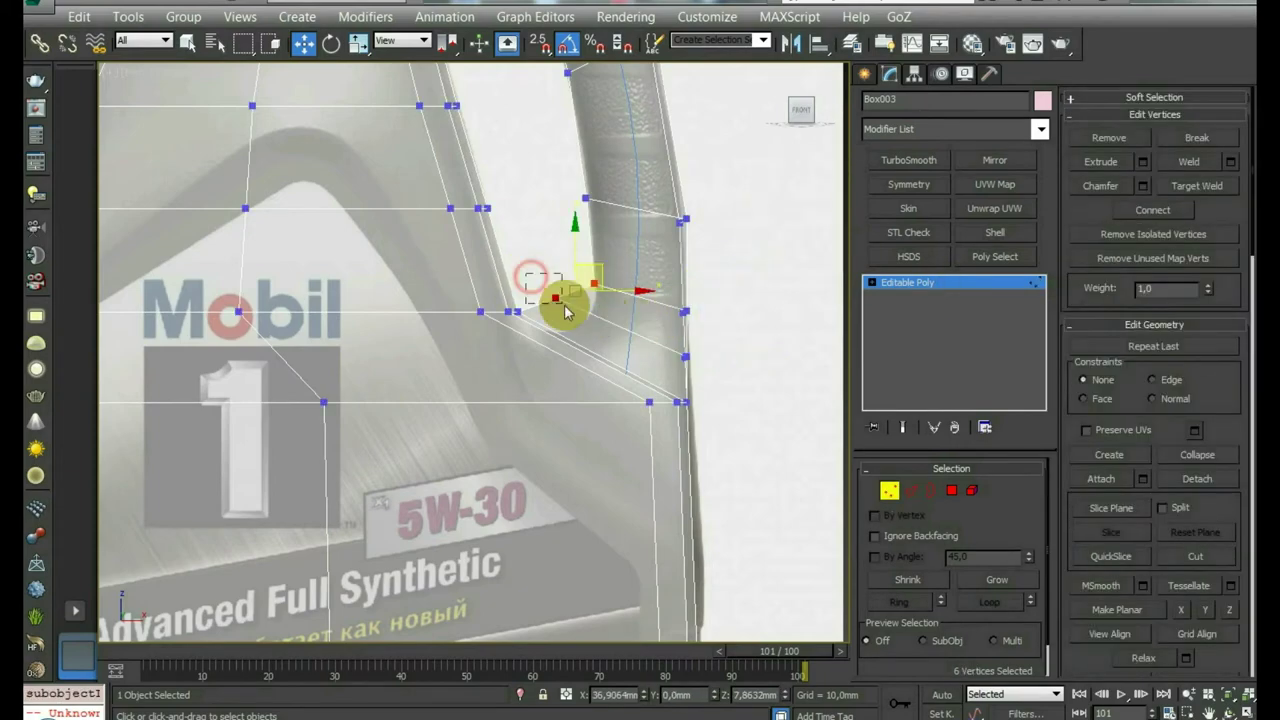
mouse_move(600, 305)
middle_mouse_down("alt")
mouse_move(623, 391)
mouse_move(603, 371)
mouse_move(613, 330)
mouse_move(520, 320)
mouse_move(555, 345)
middle_mouse_up("alt")
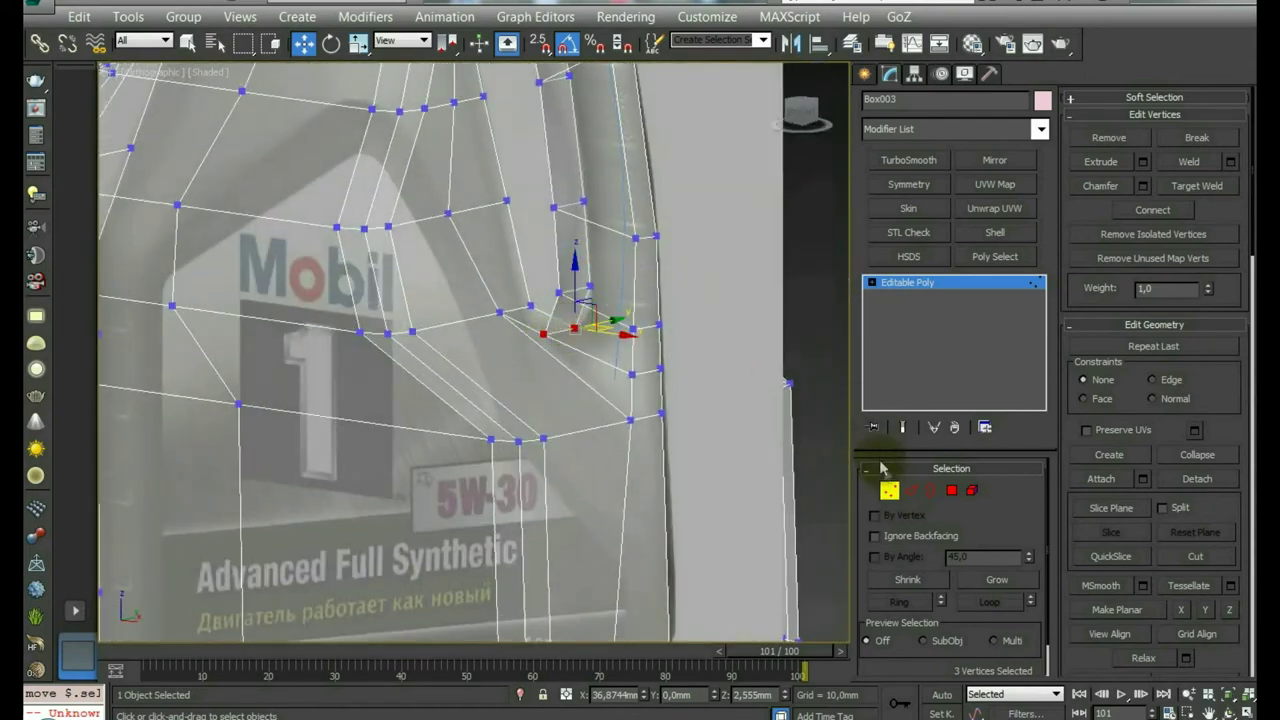
left_click(520, 694)
middle_click_drag(630, 256, 551, 627, "ctrl+alt")
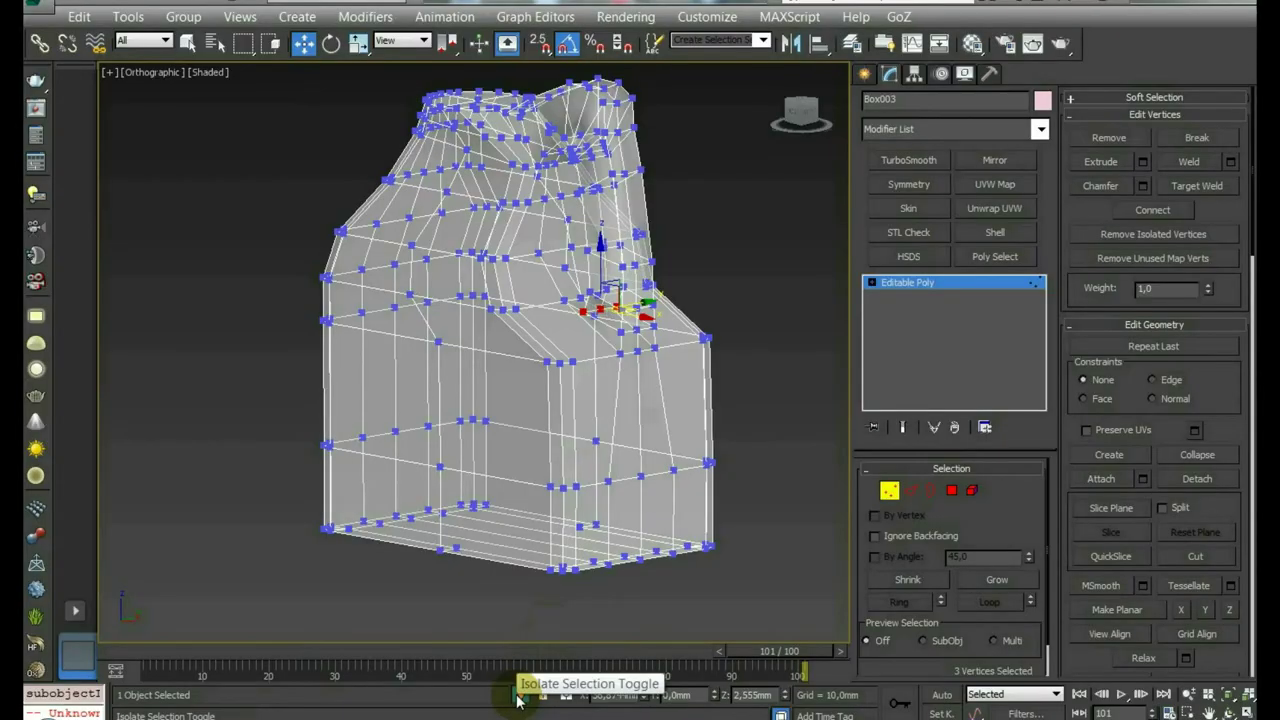
Step: Select all of Box003's polygons and clear every smoothing group for faceted shading
left_click(886, 492)
mouse_move(713, 535)
middle_mouse_down("alt")
mouse_move(723, 509)
mouse_move(529, 437)
mouse_move(651, 423)
mouse_move(729, 471)
middle_mouse_up("alt")
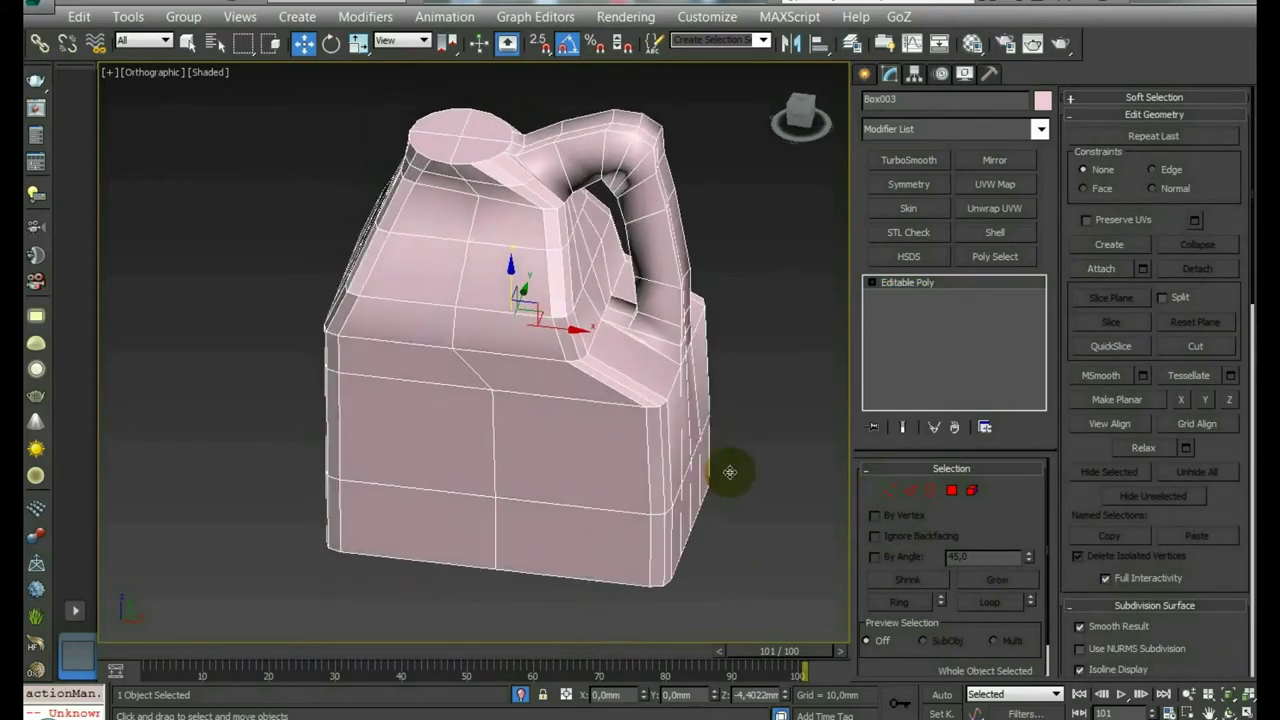
key("4")
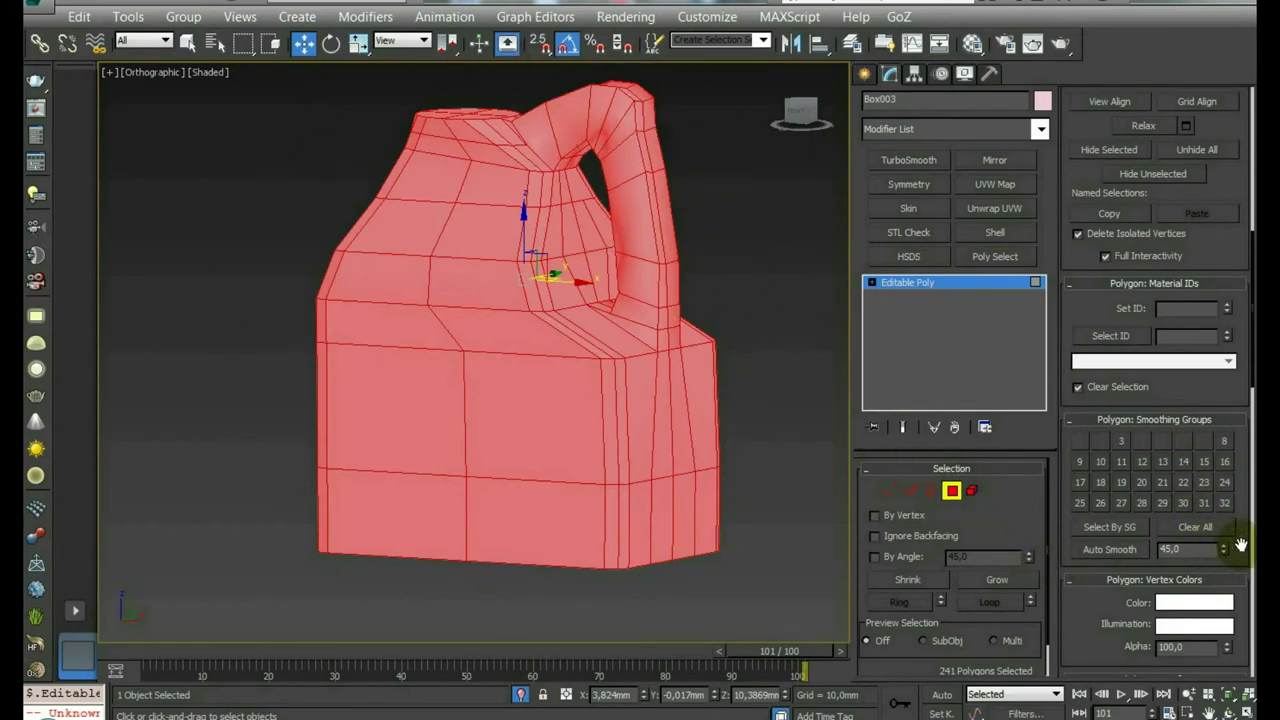
left_click(1195, 527)
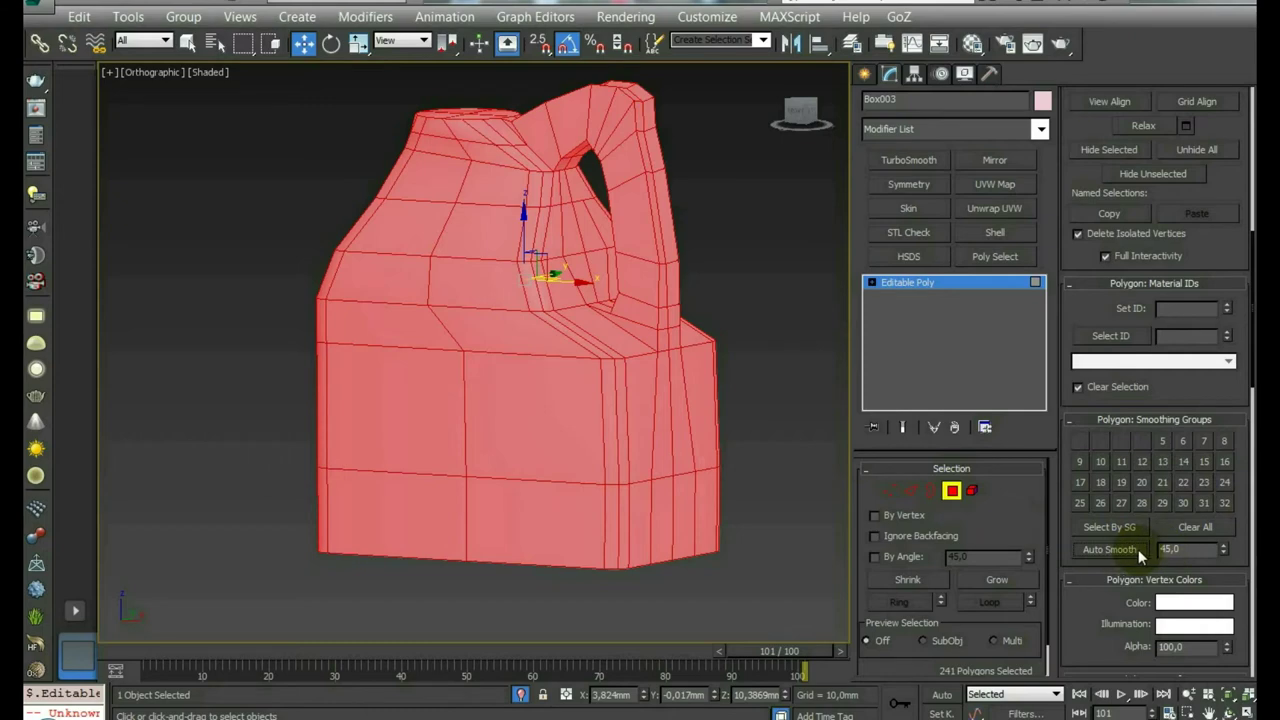
key("4")
left_click(622, 422)
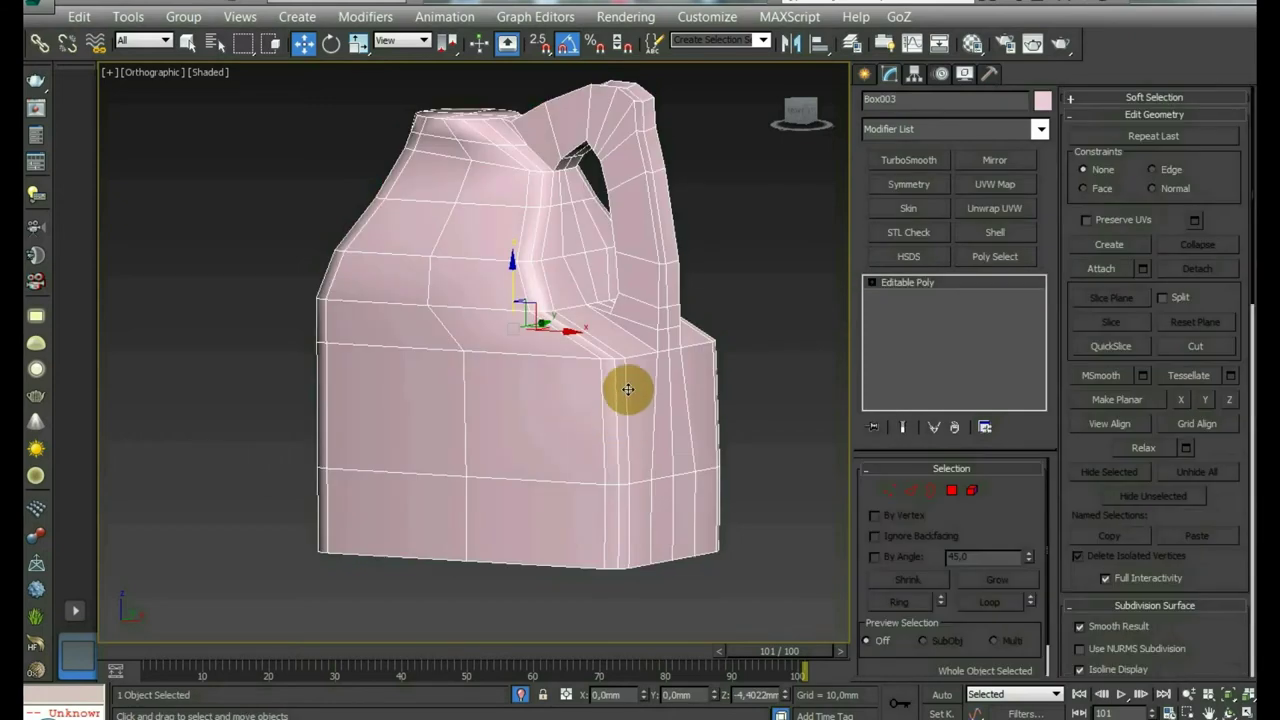
Step: Move the vertex on the handle's edge left onto the reference outline
middle_click_drag(628, 389, 634, 417, "alt")
scroll(602, 287, "up", 4)
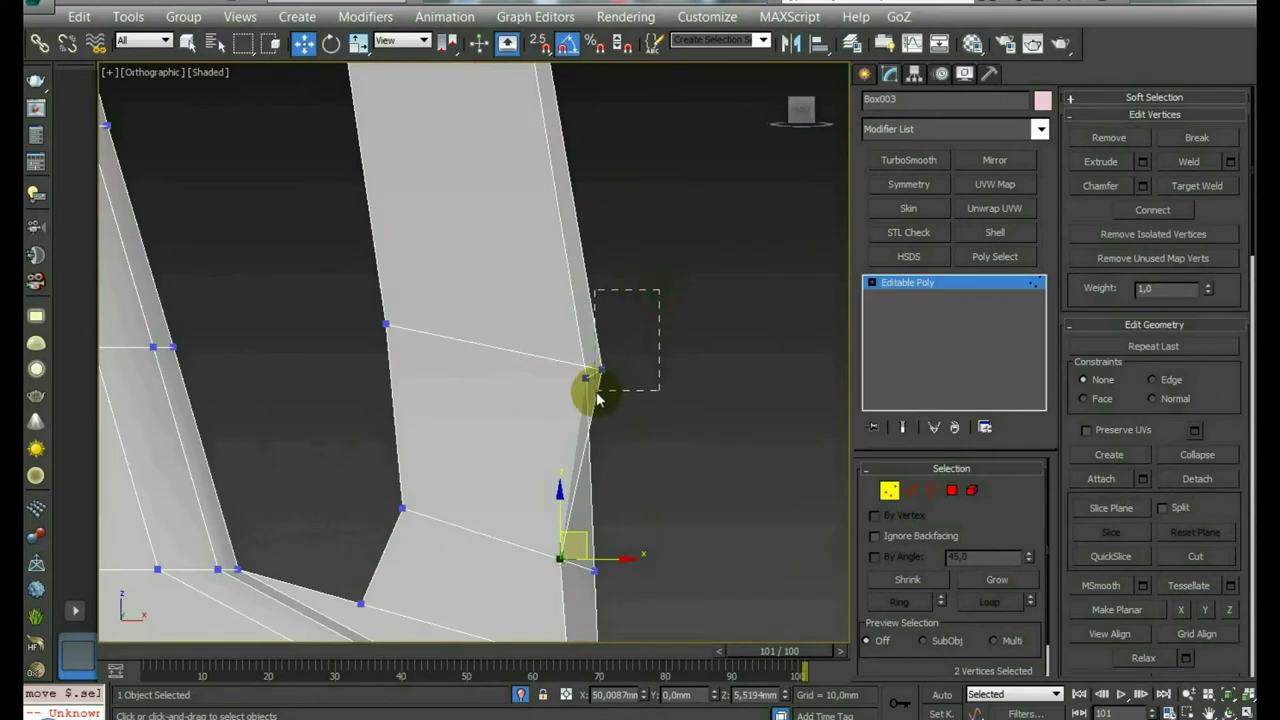
mouse_move(597, 398)
left_mouse_down()
mouse_move(643, 350)
mouse_move(583, 345)
left_mouse_up()
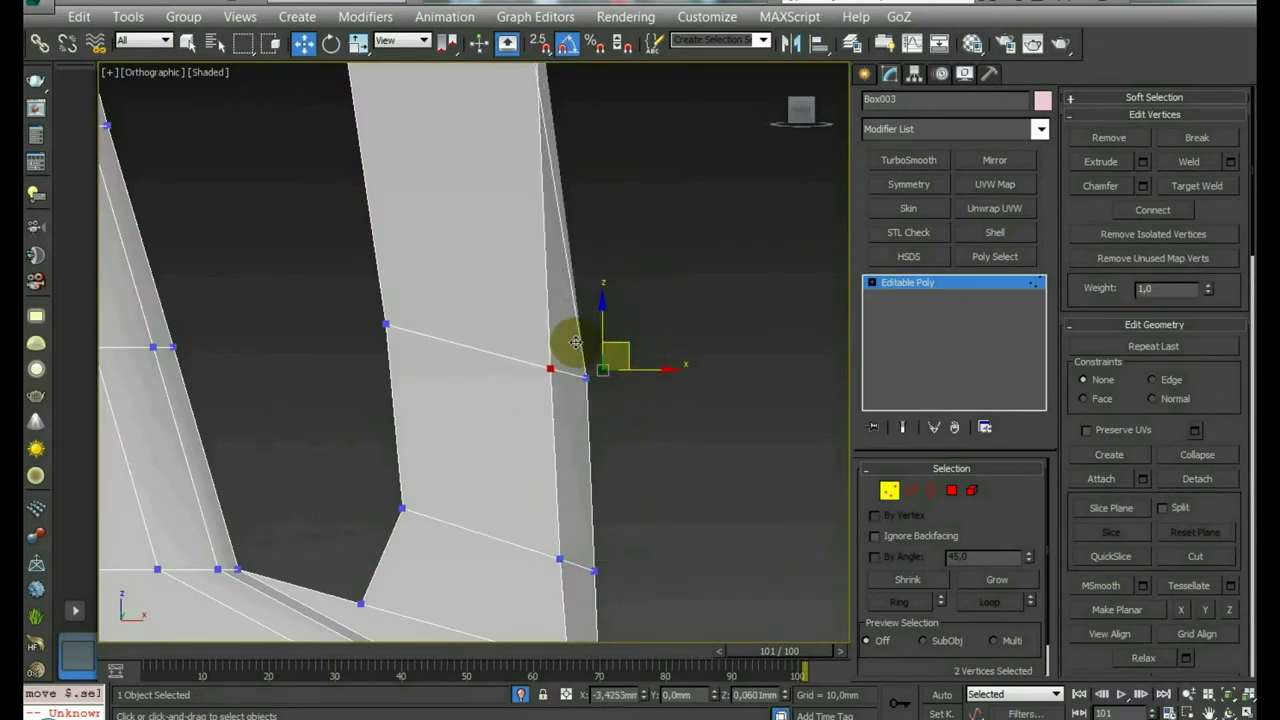
middle_click_drag(575, 342, 663, 563)
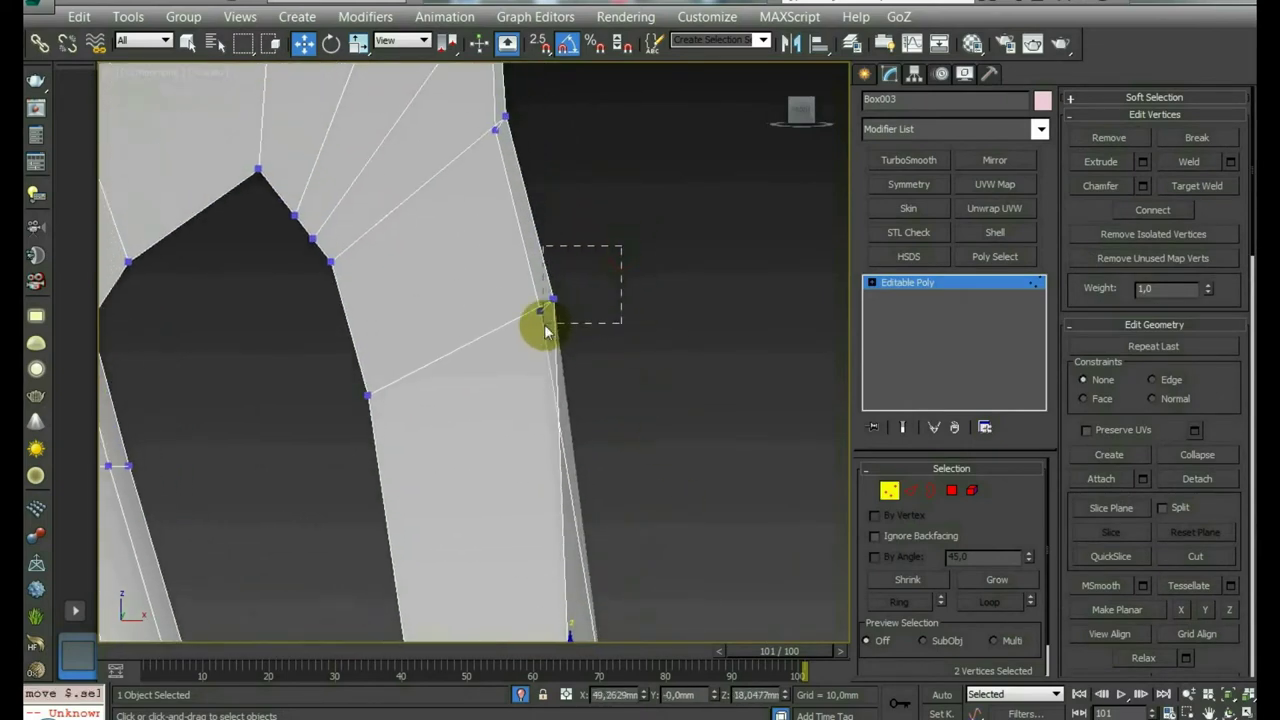
left_click_drag(574, 288, 529, 287)
middle_click_drag(560, 229, 566, 357)
left_click_drag(566, 357, 502, 428)
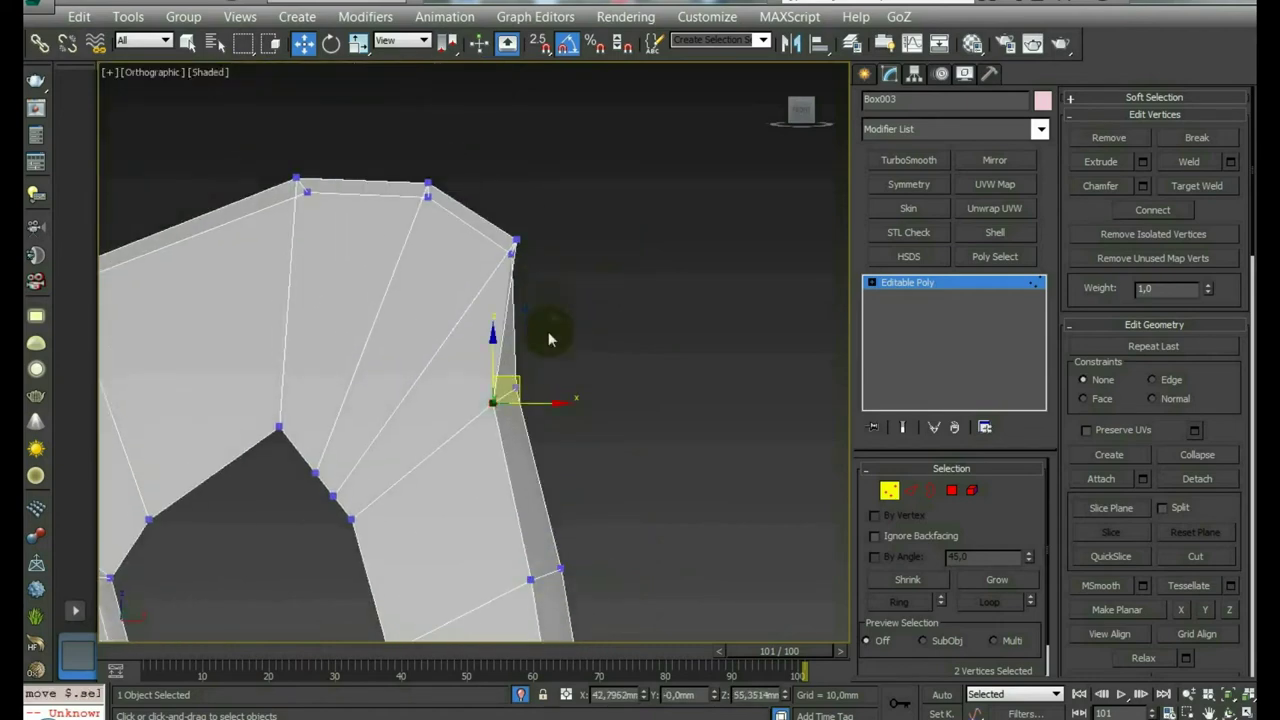
Step: Nudge the handle's corner vertex to reshape the edge, pulling it down
left_click(510, 258)
mouse_move(529, 223)
left_mouse_down()
mouse_move(522, 240)
mouse_move(438, 185)
left_mouse_up()
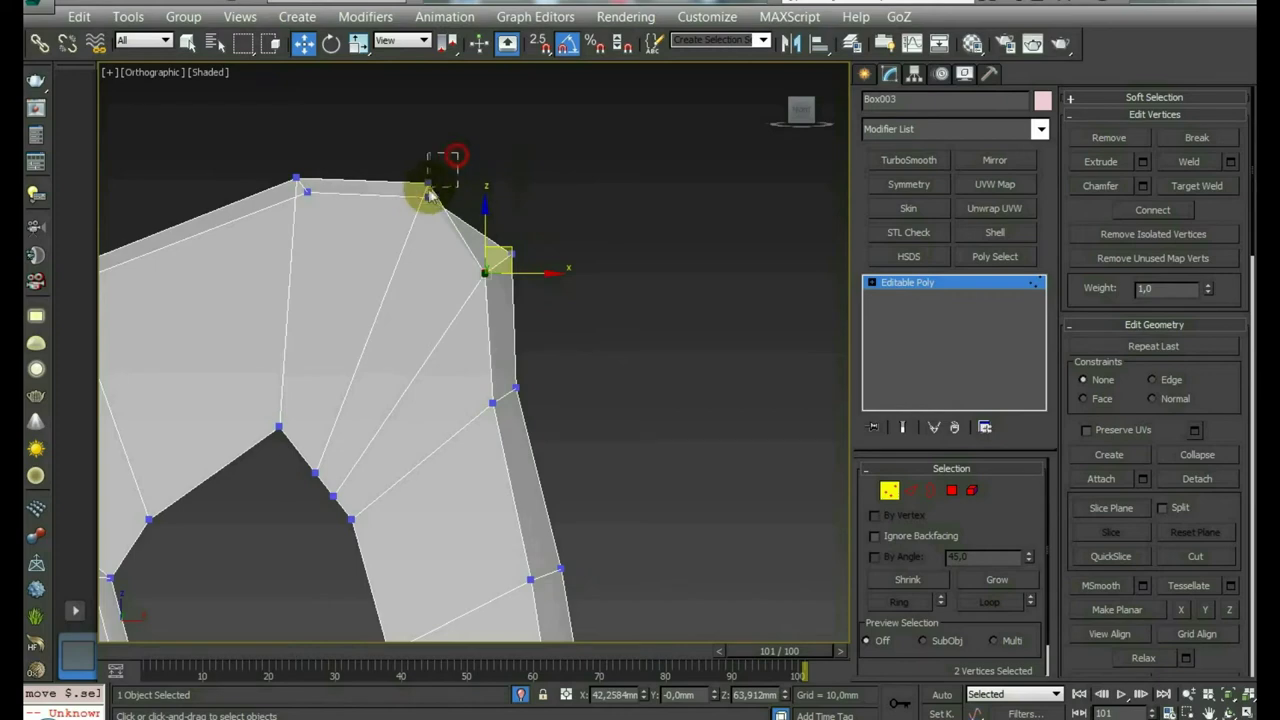
middle_click_drag(432, 195, 540, 308)
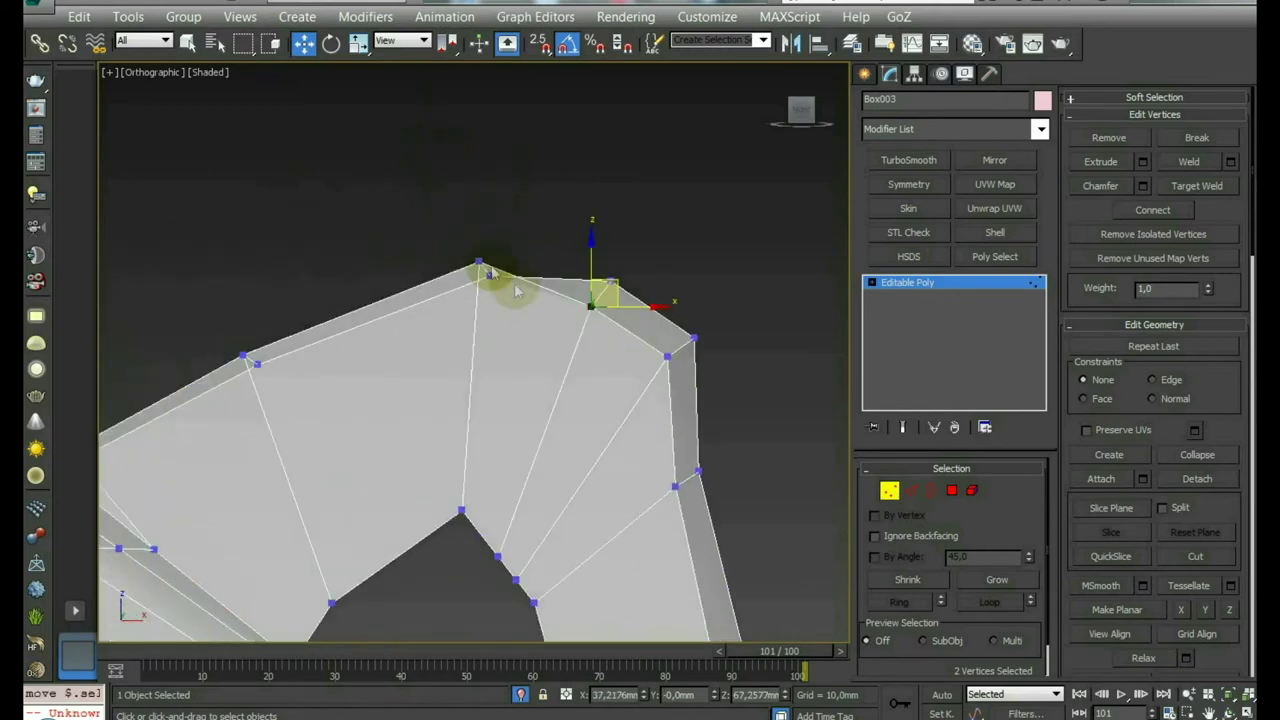
left_click_drag(504, 236, 463, 343)
middle_click_drag(463, 343, 702, 275)
left_click_drag(416, 233, 516, 336)
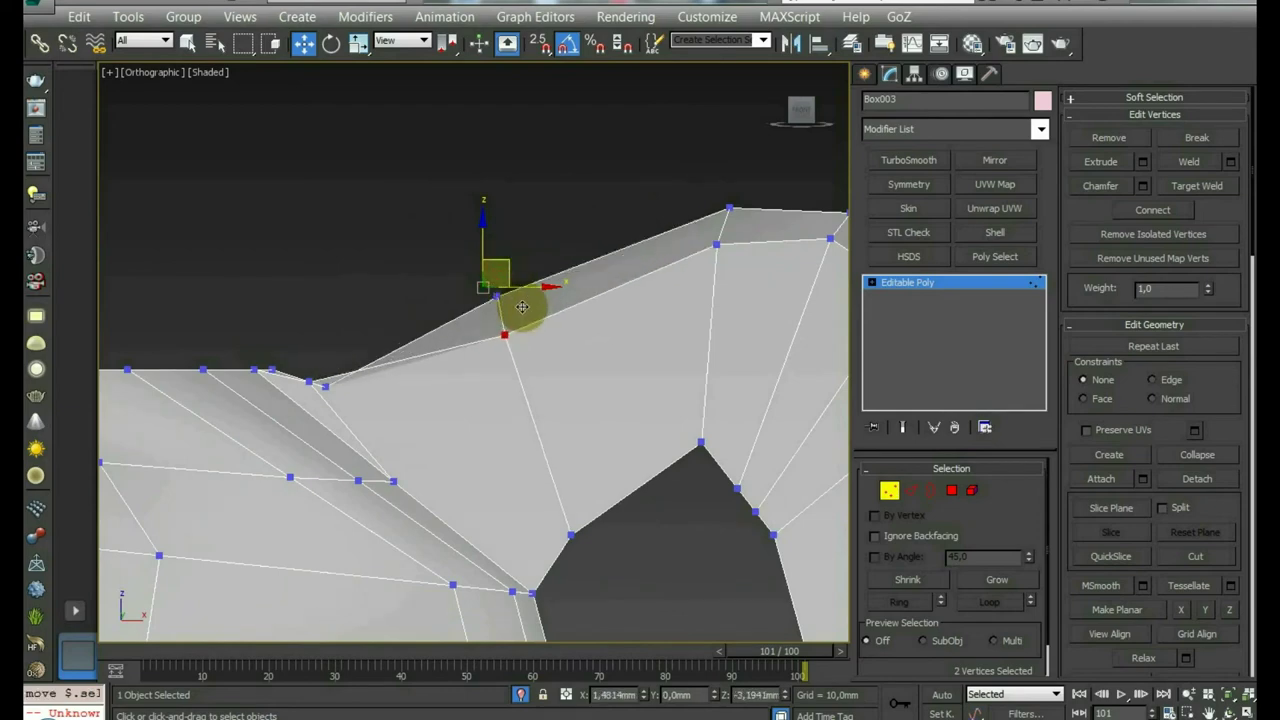
Step: Pull the next vertex along the top edge down slightly
left_click(308, 400)
left_click_drag(312, 372, 337, 380)
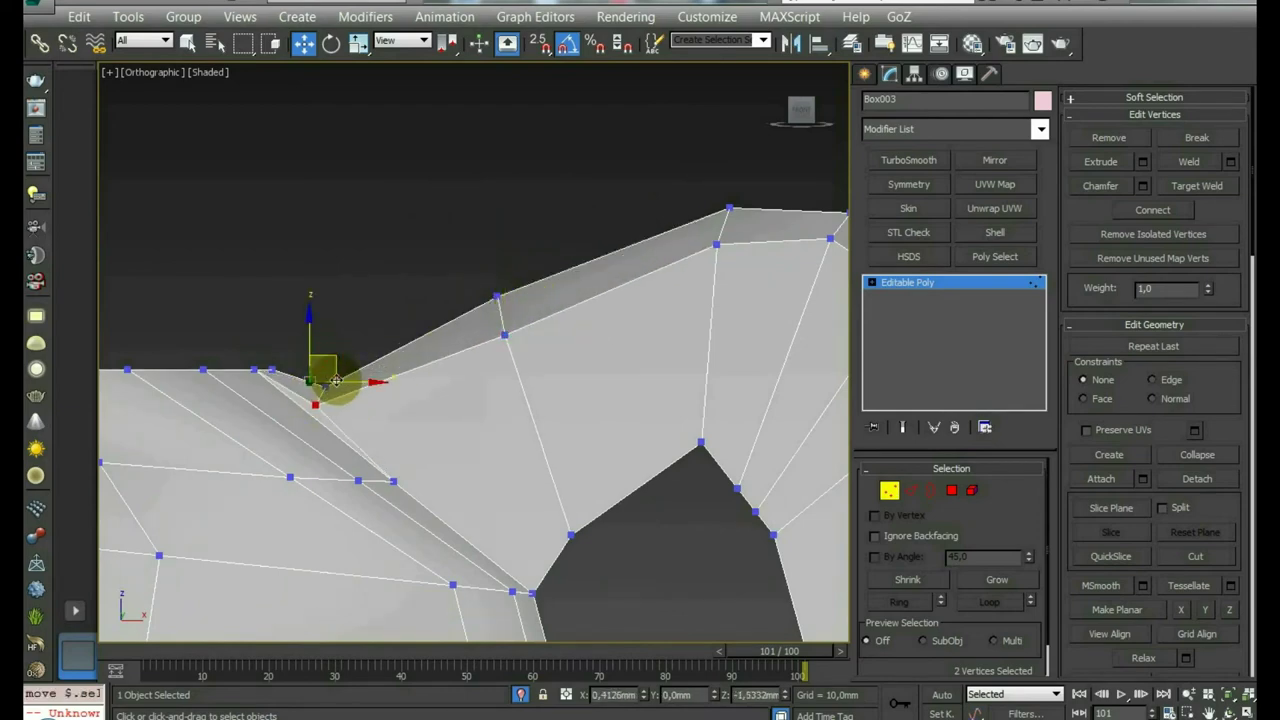
middle_click_drag(466, 394, 528, 271)
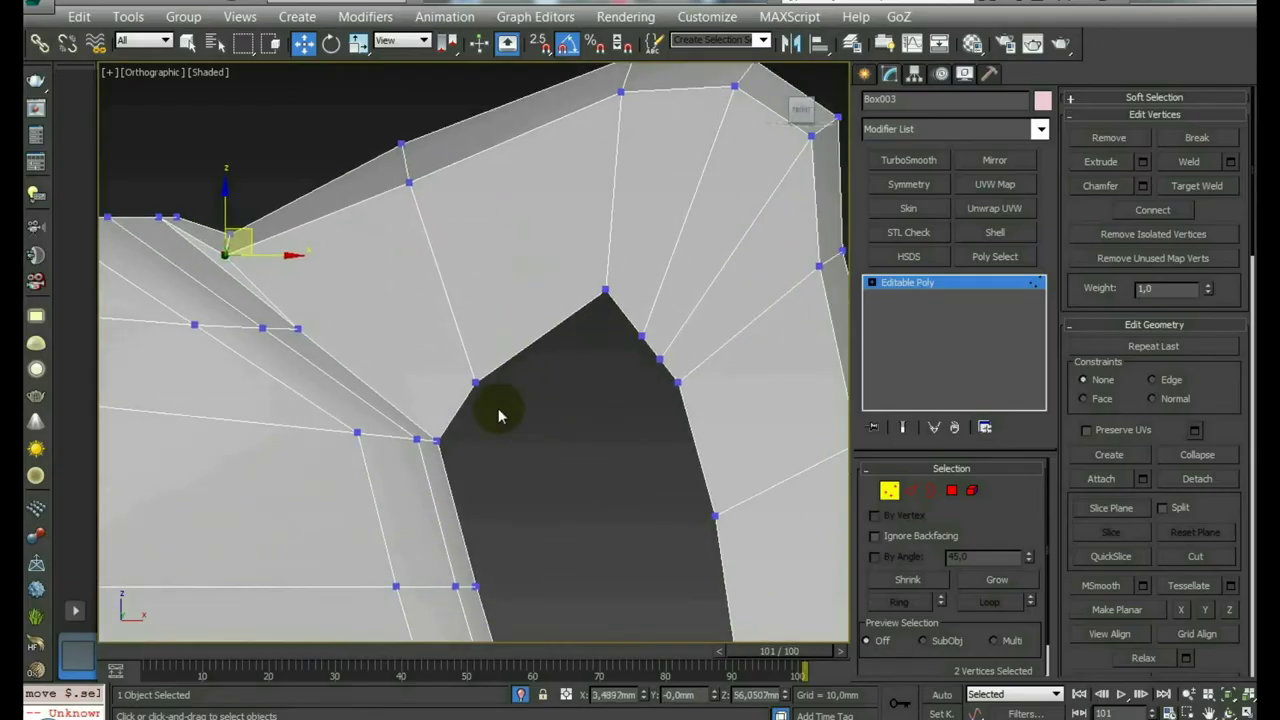
middle_click_drag(490, 408, 488, 390, "alt")
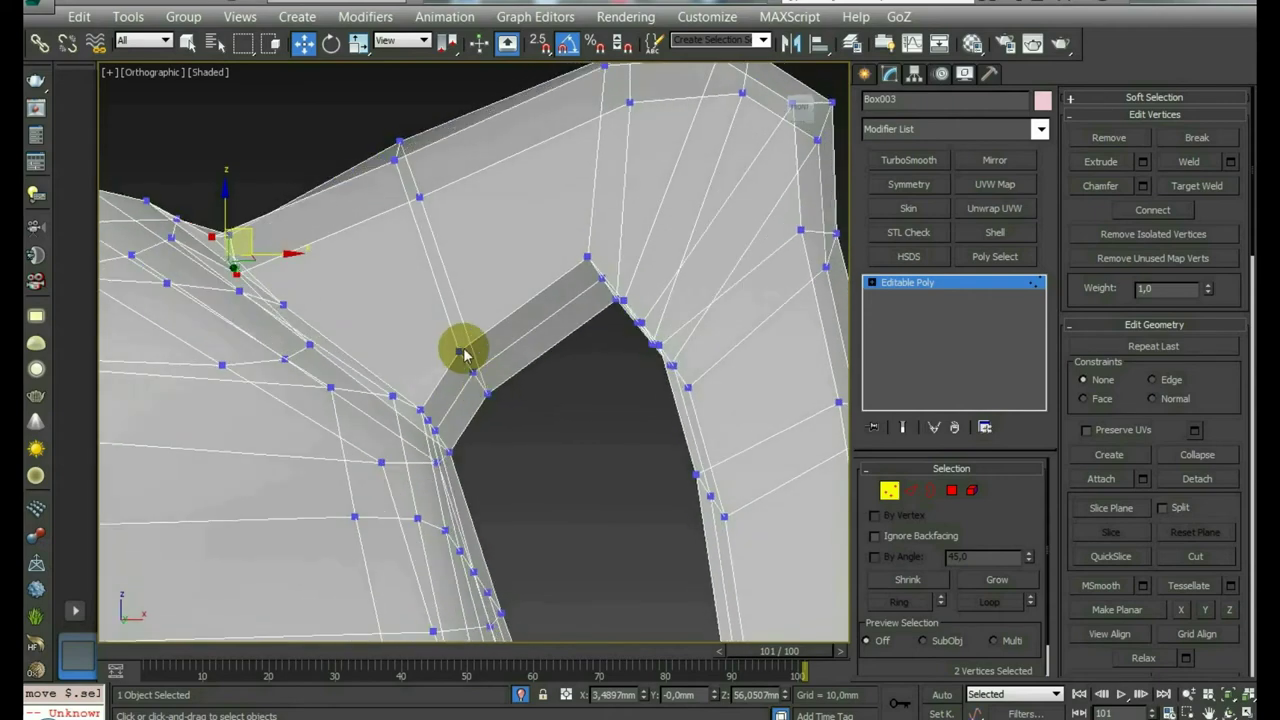
Step: In the front view, move the hole's inner-rim vertices up and left
left_click(470, 368)
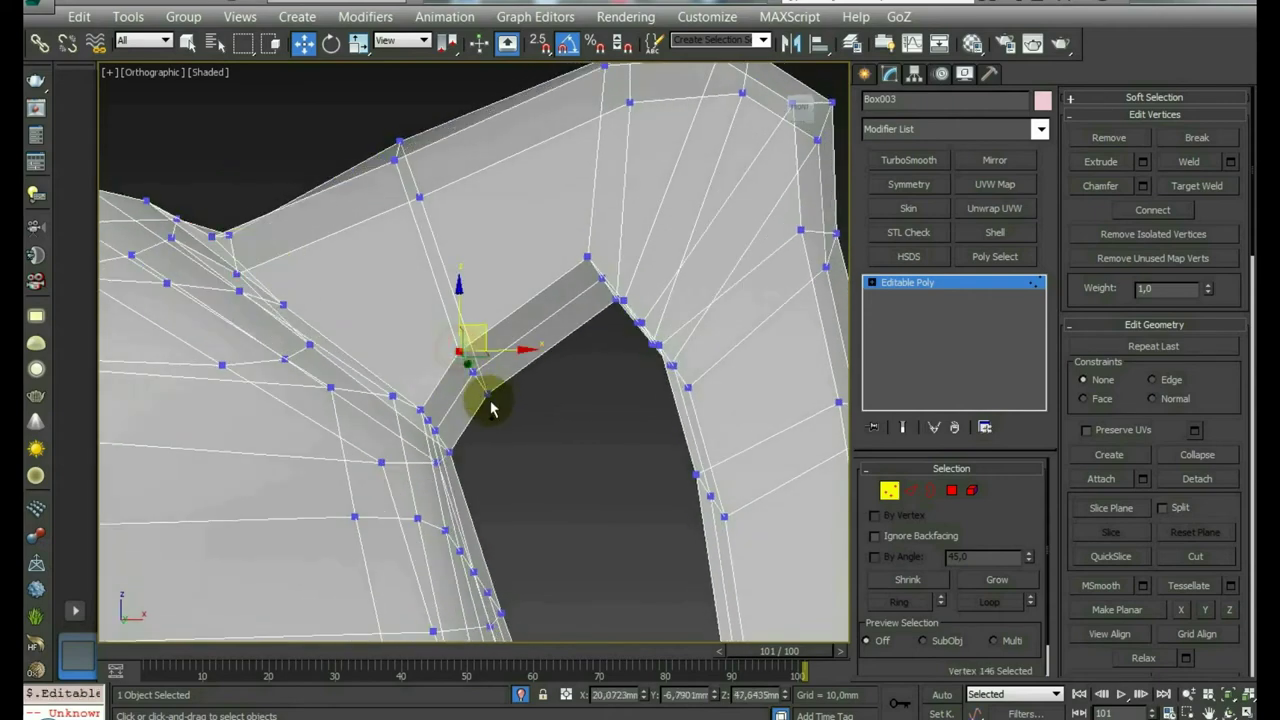
left_click(818, 135)
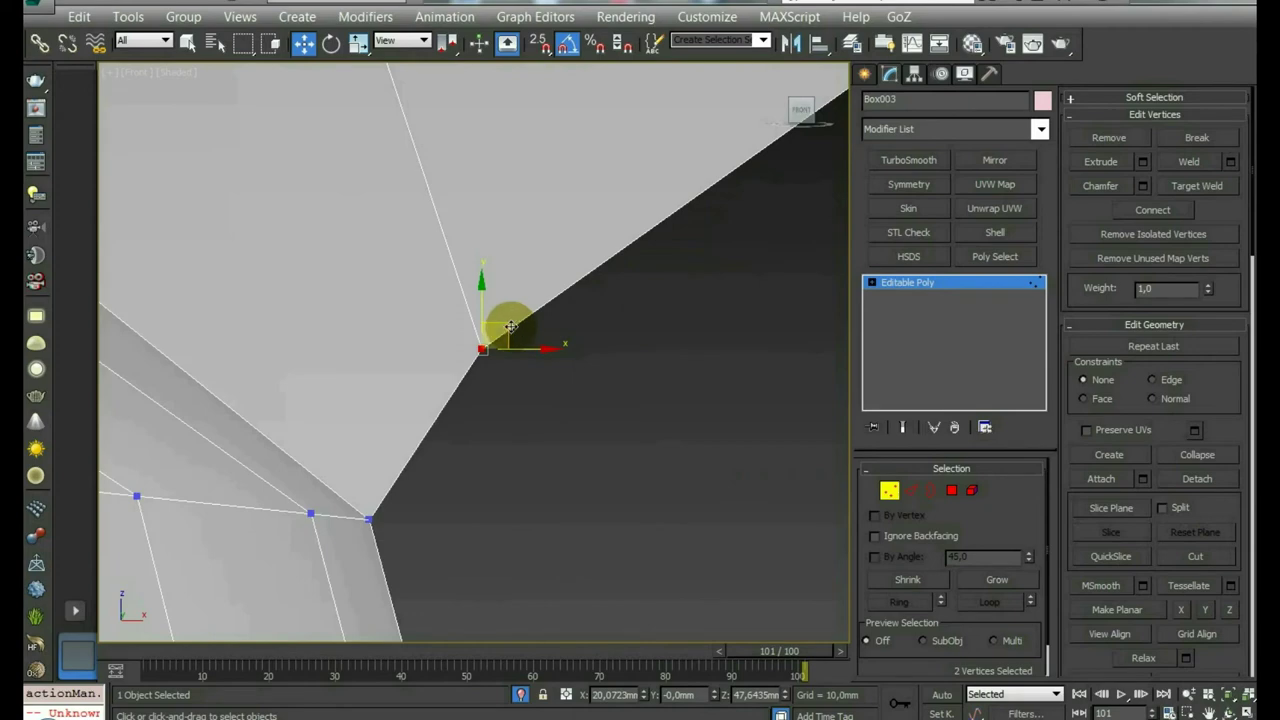
left_click_drag(473, 279, 445, 245)
middle_click_drag(420, 506, 297, 517, "alt")
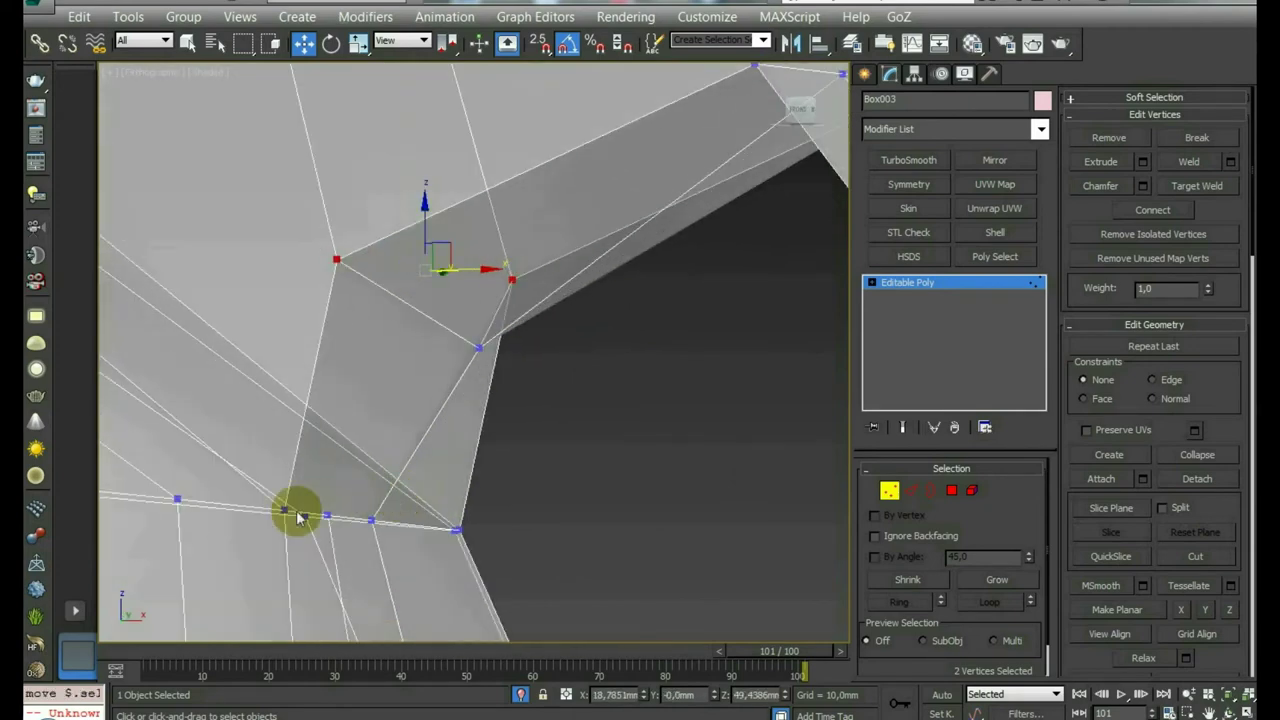
Step: Move the hole's corner vertex and a second vertex up to the corner in front view
left_click(284, 512)
mouse_move(470, 527)
middle_mouse_down("alt")
mouse_move(514, 523)
mouse_move(560, 486)
mouse_move(593, 515)
mouse_move(420, 480)
mouse_move(529, 451)
middle_mouse_up("alt")
left_click(592, 511, "ctrl")
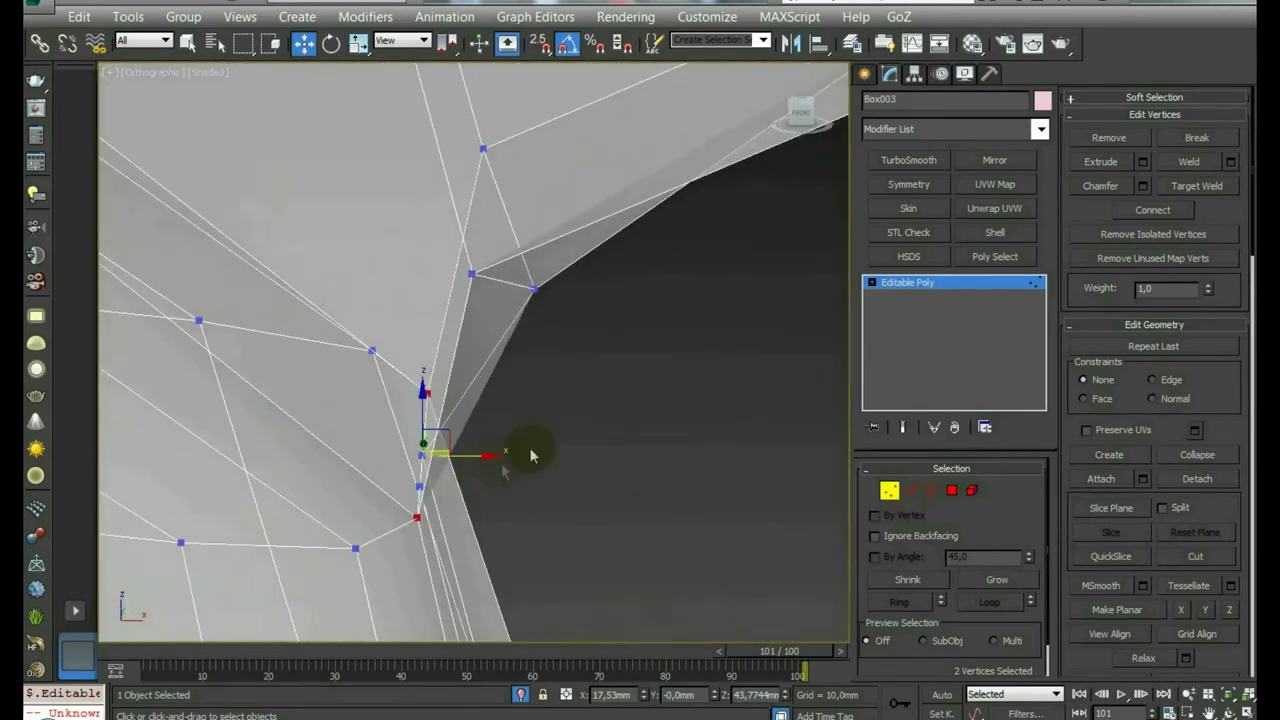
key("f")
mouse_move(500, 334)
left_mouse_down()
mouse_move(457, 286)
mouse_move(470, 275)
mouse_move(514, 286)
left_mouse_up()
scroll(523, 466, "down", 5)
scroll(557, 337, "up", 3)
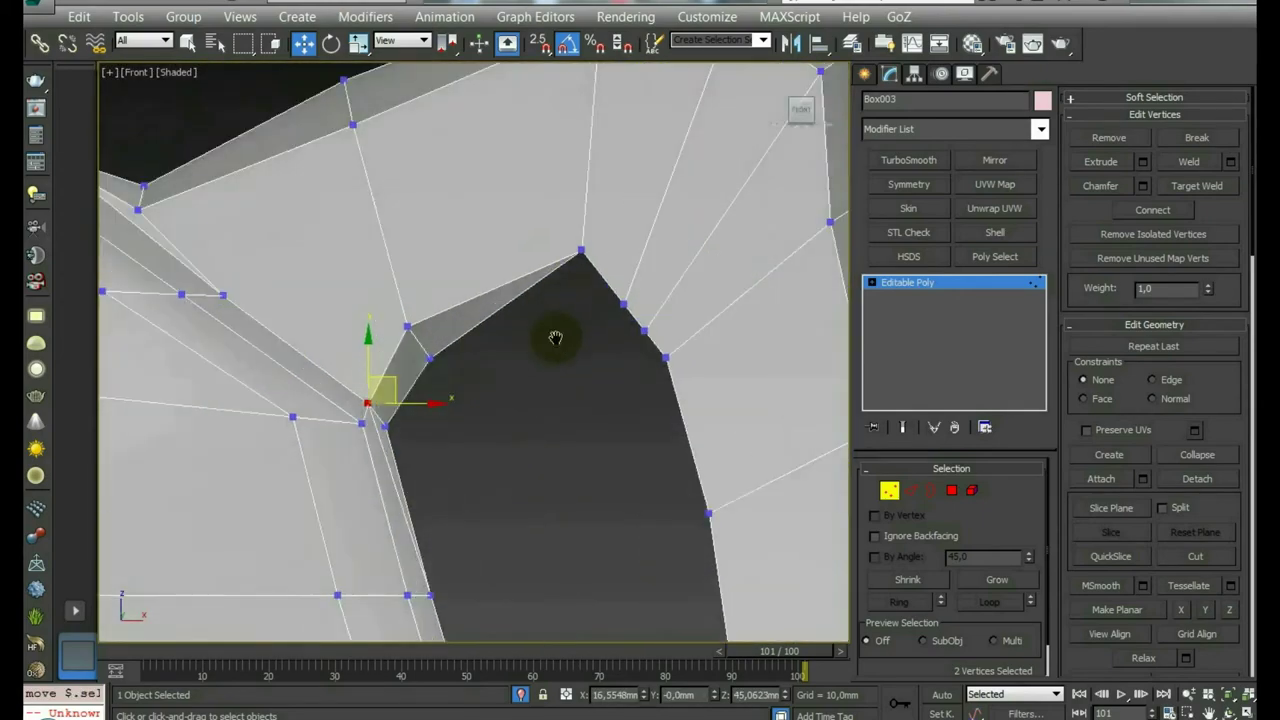
scroll(590, 270, "up", 3)
Step: Raise the corner vertices to the top vertex, then pick two vertices on the handle's inner side
left_click(567, 262, "ctrl")
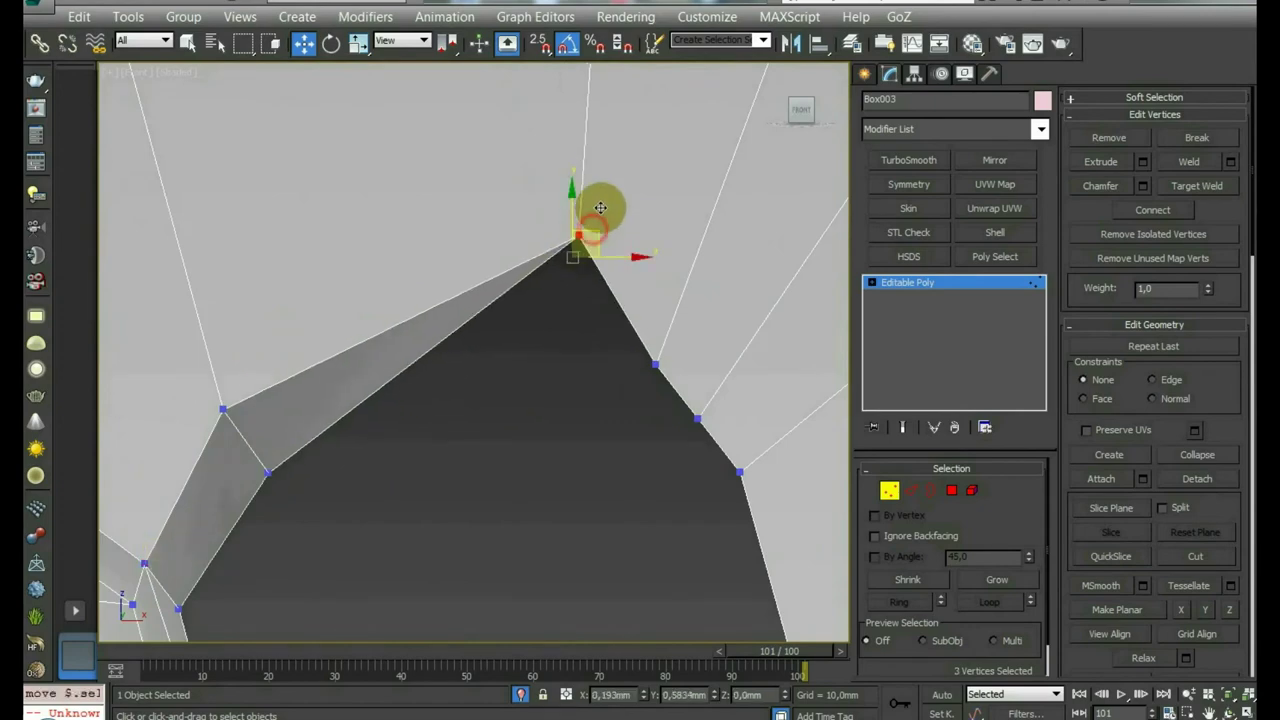
middle_click_drag(571, 357, 585, 307, "alt")
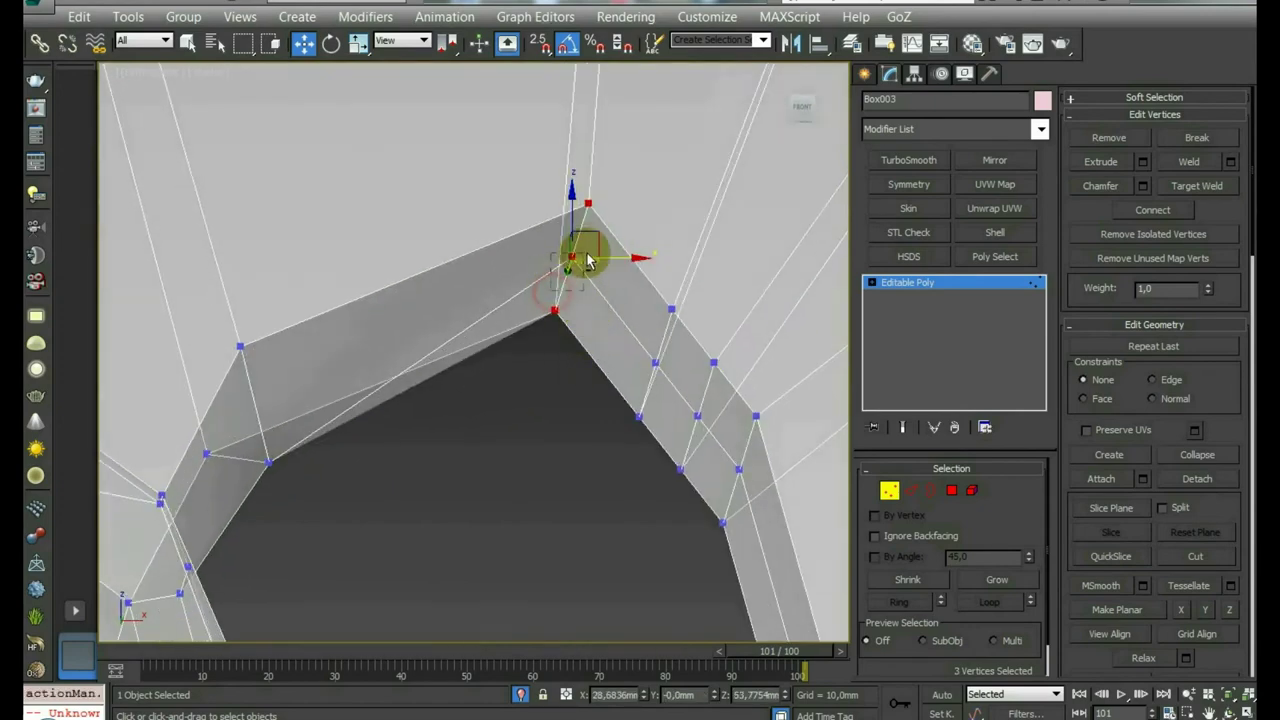
left_click_drag(588, 262, 588, 205)
left_click(786, 114)
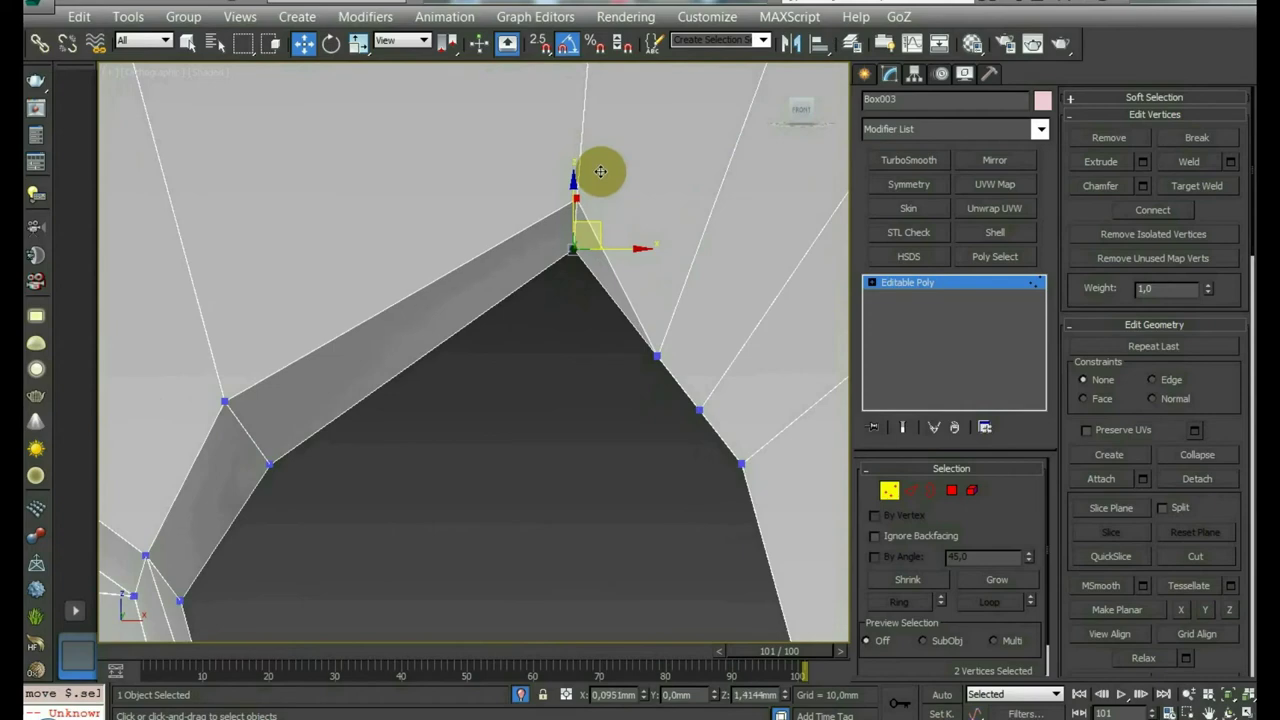
middle_click_drag(663, 366, 665, 375, "alt")
left_click(690, 327)
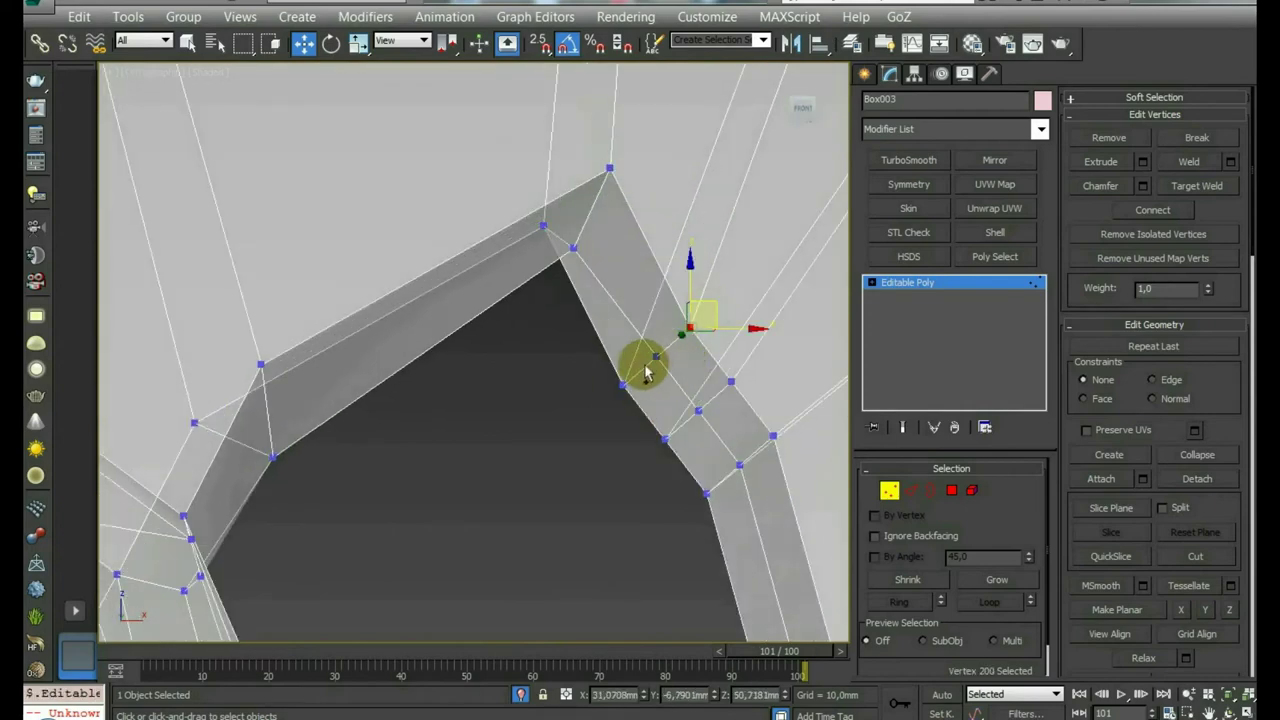
Step: Reposition the handle's inner-side vertices along the hole, then move a single inner-rim vertex into place
left_click(622, 384, "ctrl")
mouse_move(803, 112)
middle_mouse_down("alt")
mouse_move(729, 363)
mouse_move(586, 391)
middle_mouse_up("alt")
left_click_drag(586, 391, 620, 337)
middle_click_drag(620, 337, 664, 445, "alt")
left_click(675, 378)
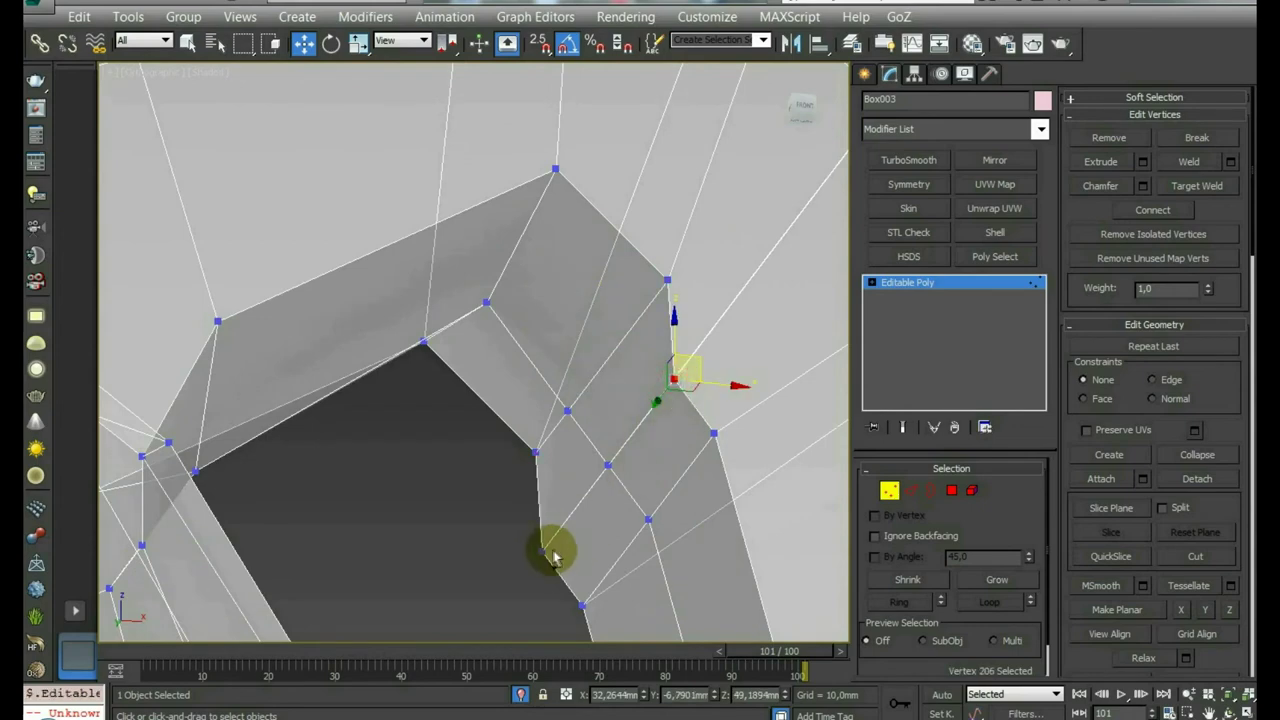
left_click_drag(808, 106, 700, 371)
left_click_drag(649, 417, 690, 368)
mouse_move(690, 369)
middle_mouse_down("alt")
mouse_move(508, 434)
mouse_move(617, 409)
middle_mouse_up("alt")
Step: Select the two vertices at the handle's inner edge and inspect the whole bent handle
left_click(597, 388)
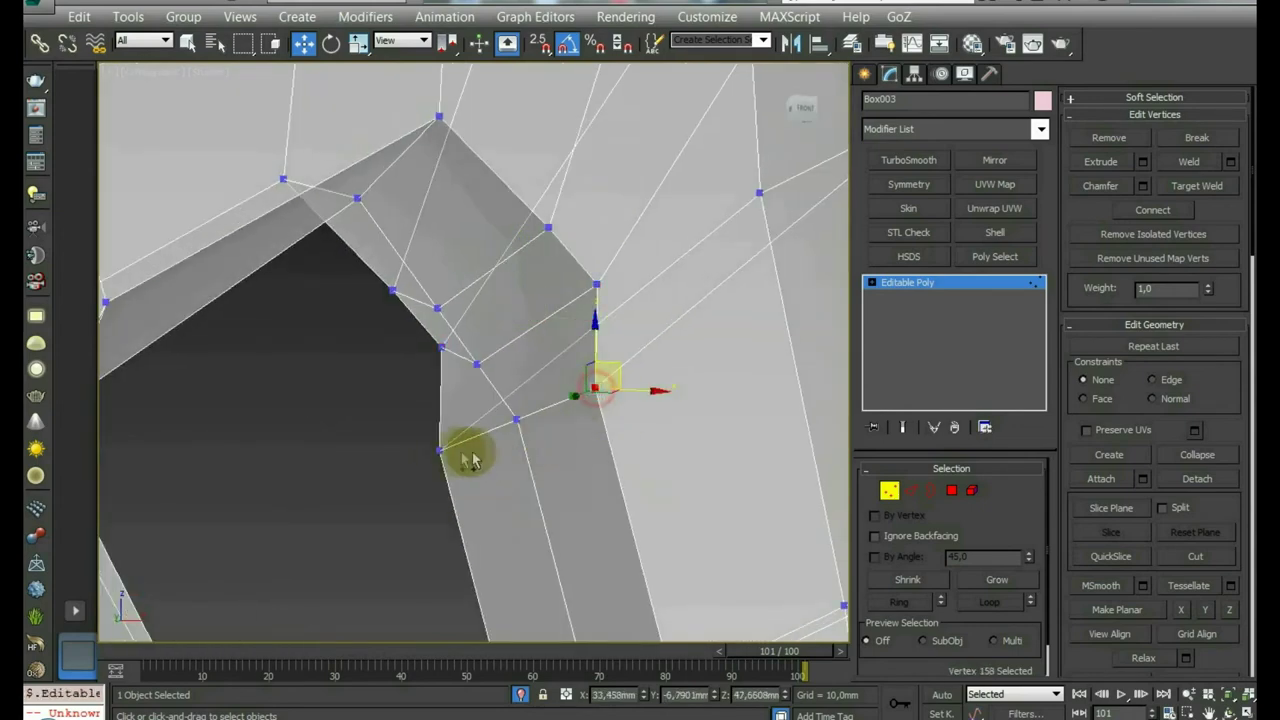
left_click(441, 451, "ctrl")
mouse_move(806, 112)
left_mouse_down()
mouse_move(729, 277)
mouse_move(571, 380)
mouse_move(610, 356)
left_mouse_up()
mouse_move(610, 356)
middle_mouse_down("alt")
mouse_move(663, 451)
mouse_move(634, 444)
middle_mouse_up("alt")
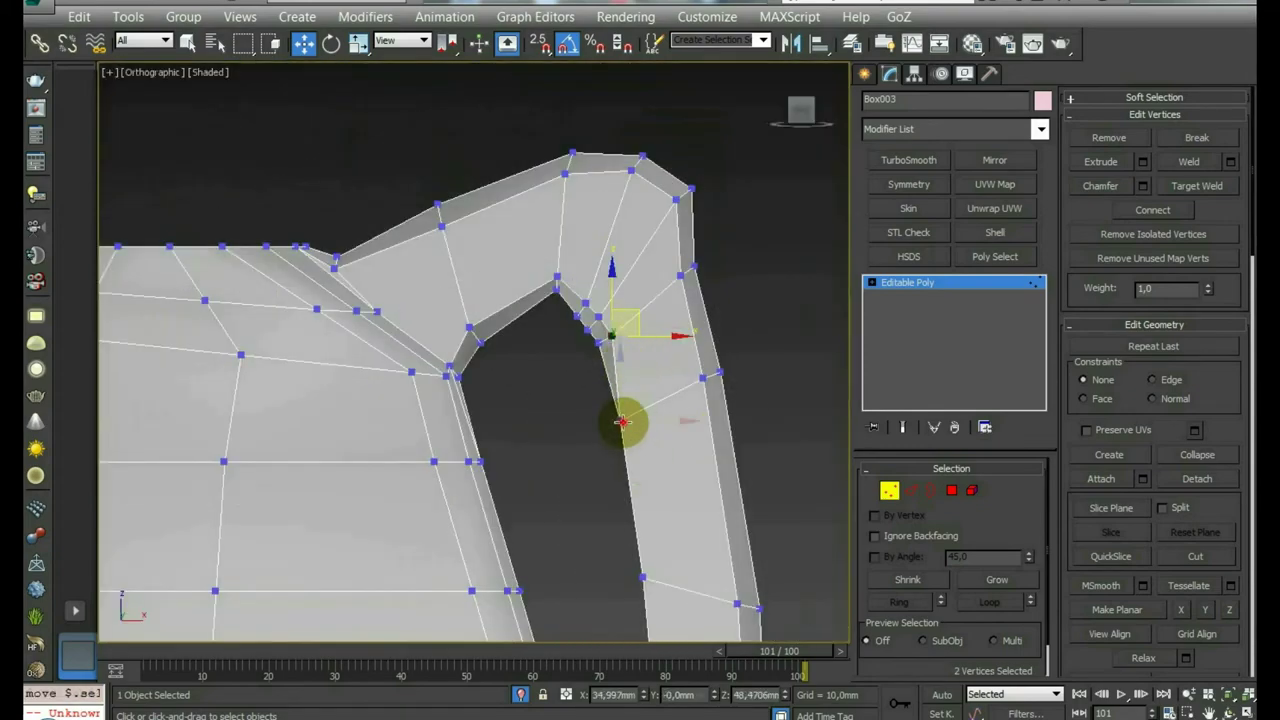
scroll(622, 422, "up", 2)
scroll(543, 349, "up", 4)
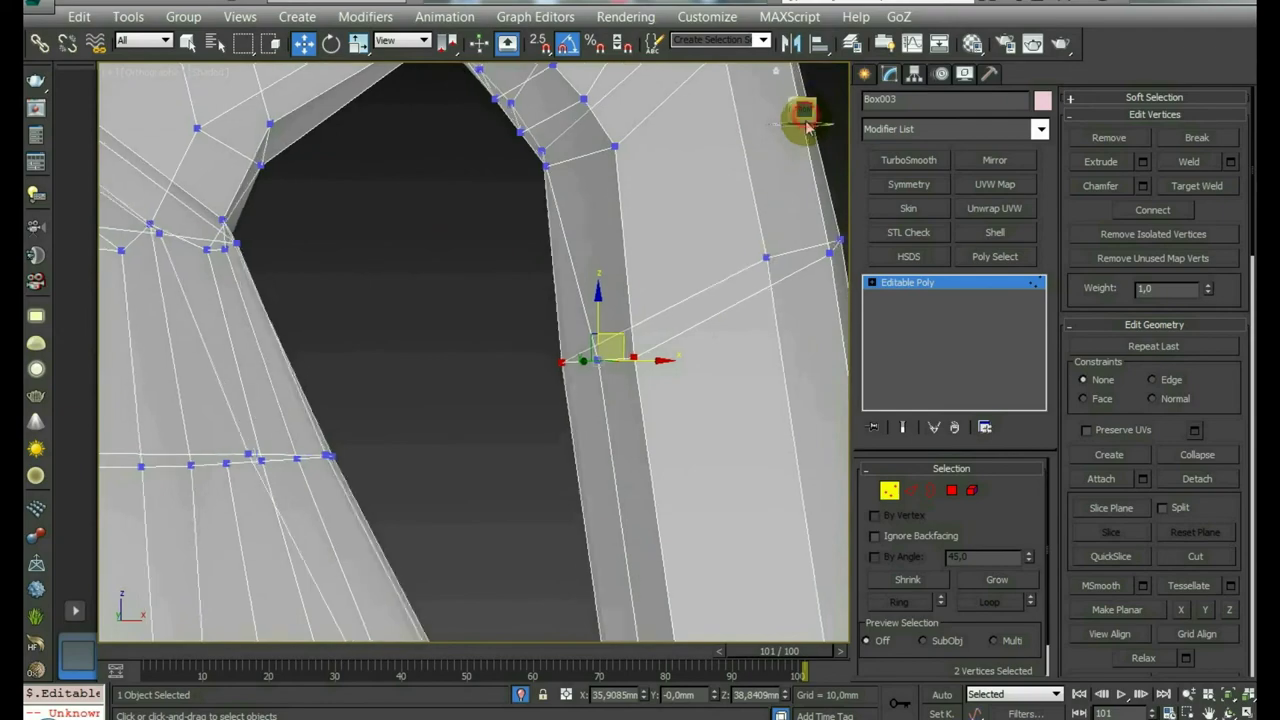
Step: Check the handle opening from front and angled views, then end isolation to show the references
left_click(806, 112)
scroll(686, 309, "up", 3)
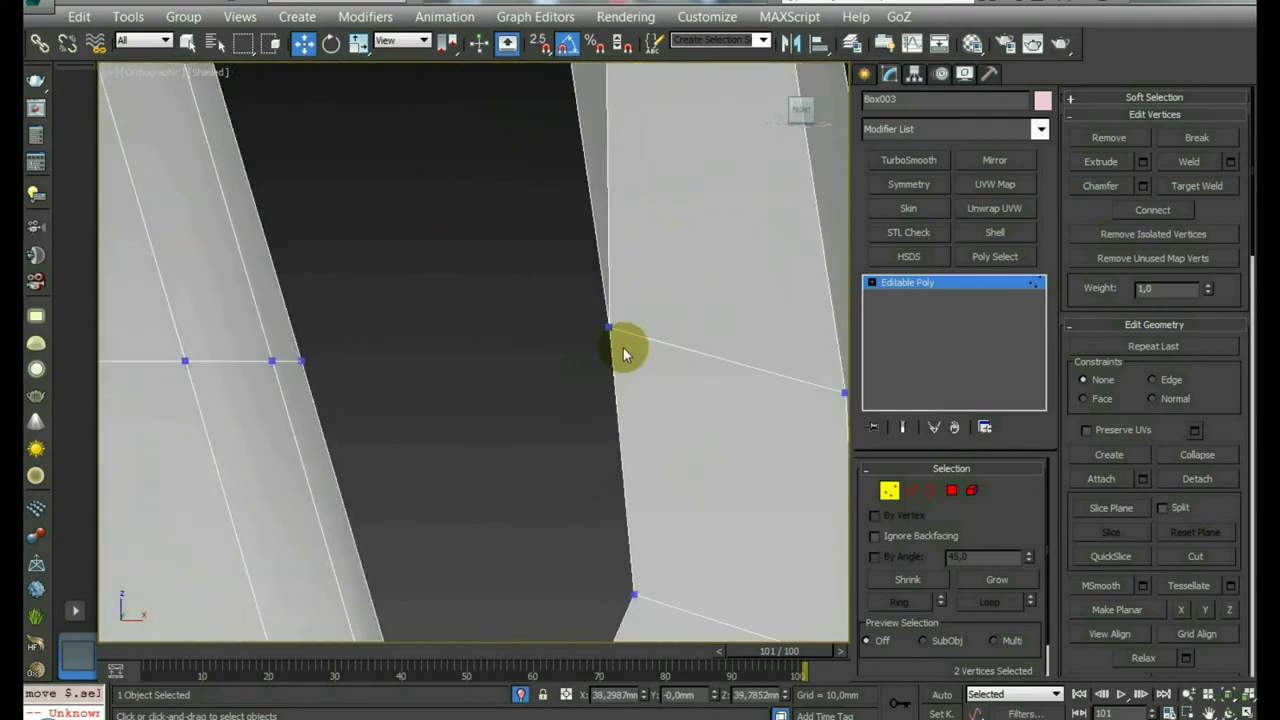
middle_click_drag(622, 355, 680, 306, "alt")
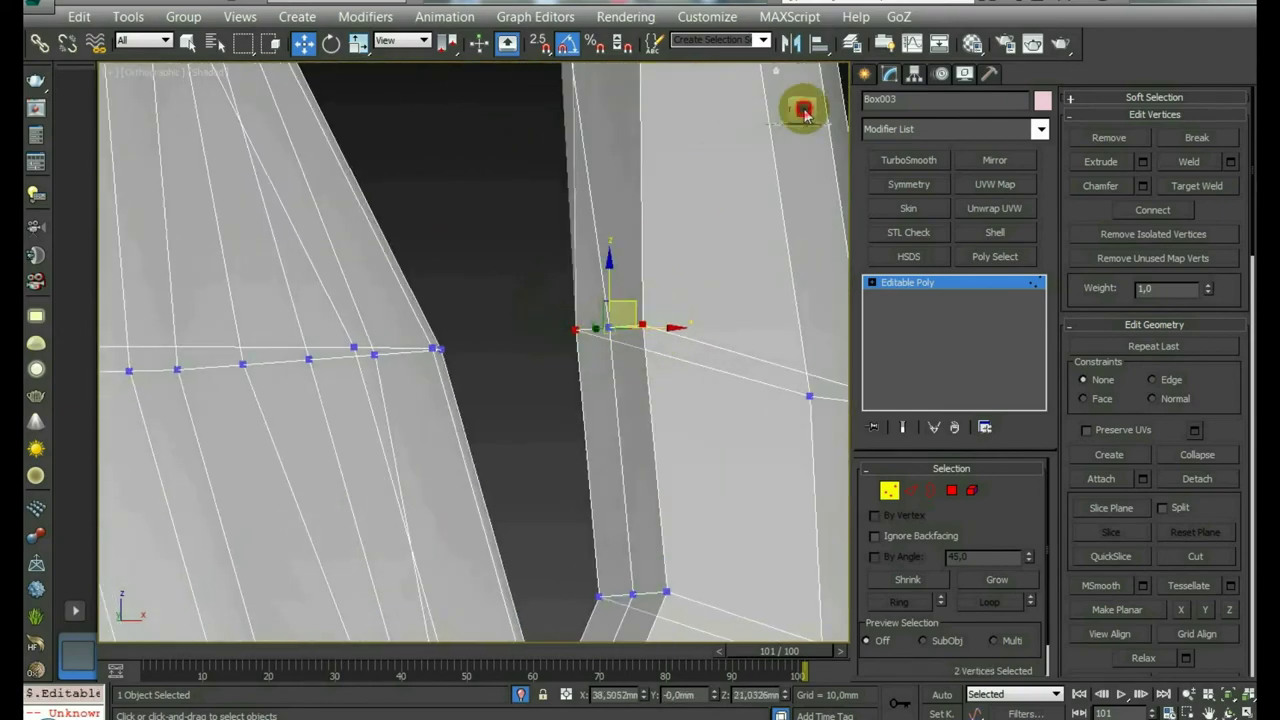
left_click(806, 112)
mouse_move(694, 286)
middle_mouse_down("alt")
mouse_move(660, 420)
mouse_move(348, 458)
middle_mouse_up("alt")
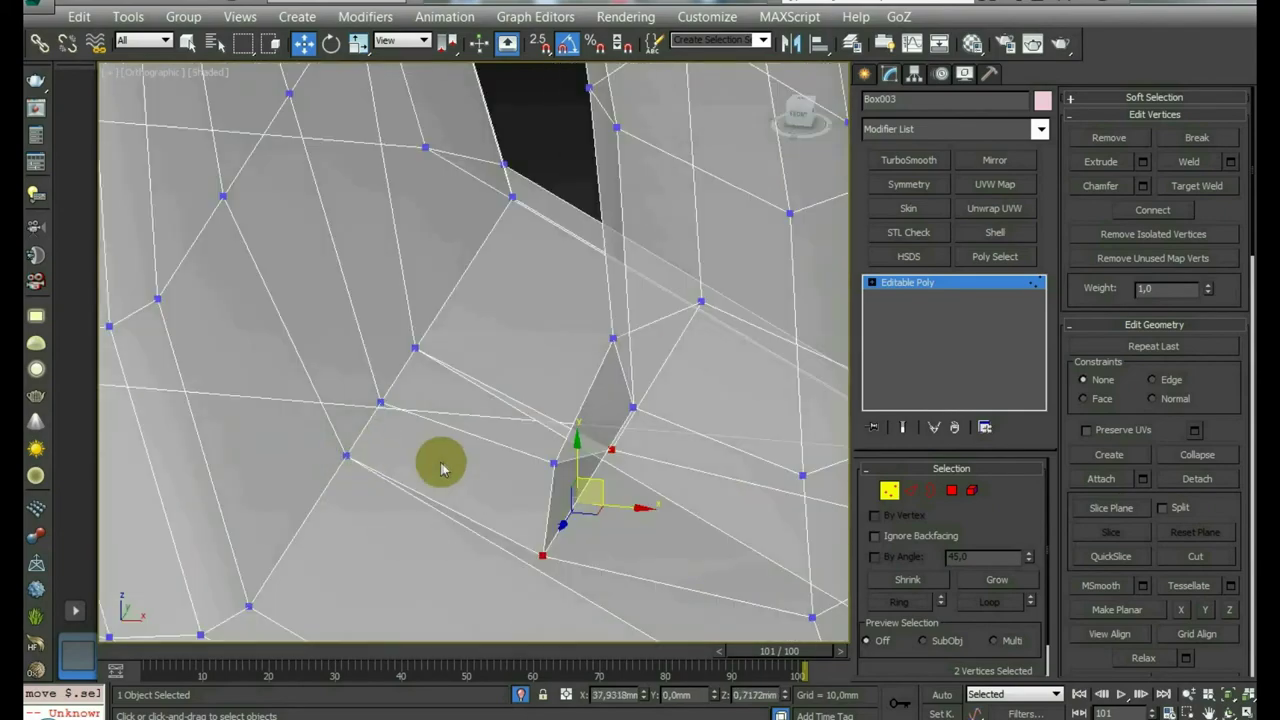
middle_click_drag(608, 457, 663, 406, "alt")
left_click(800, 112)
left_click(520, 694)
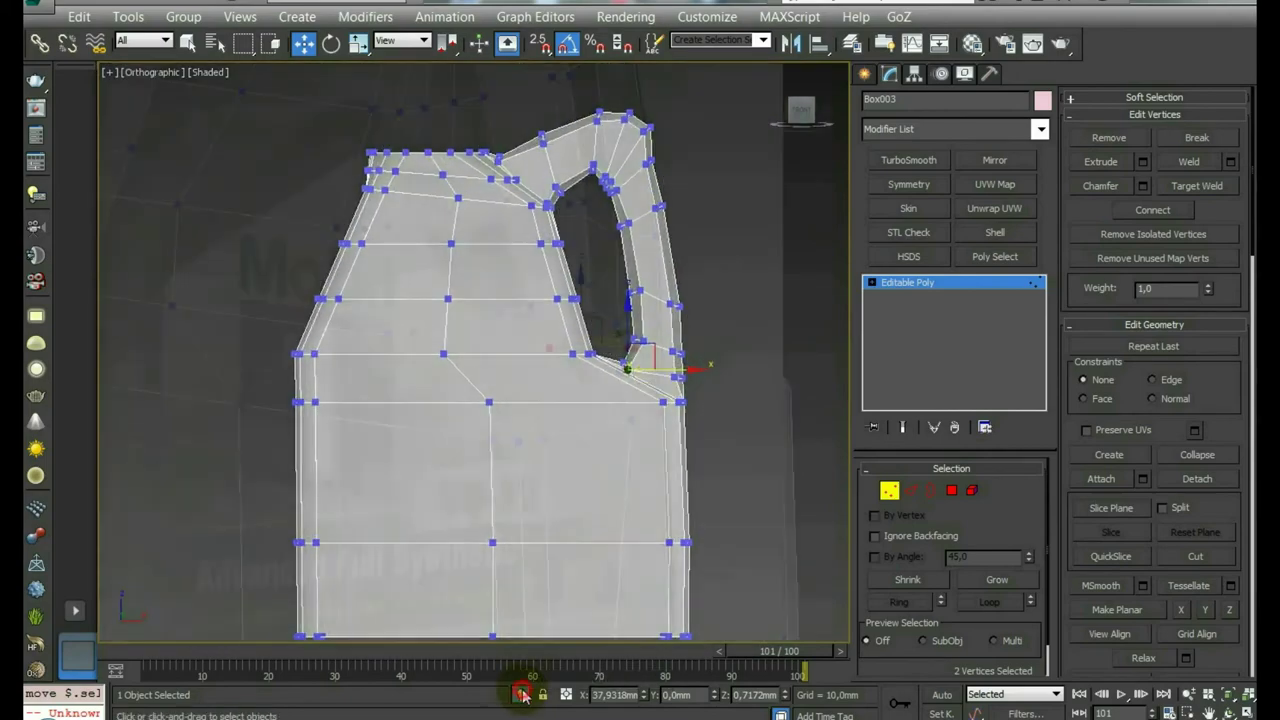
Step: Frame the canister's label and the reference planes in the viewport
scroll(571, 614, "down", 3)
scroll(671, 500, "up", 1)
scroll(671, 500, "up", 1)
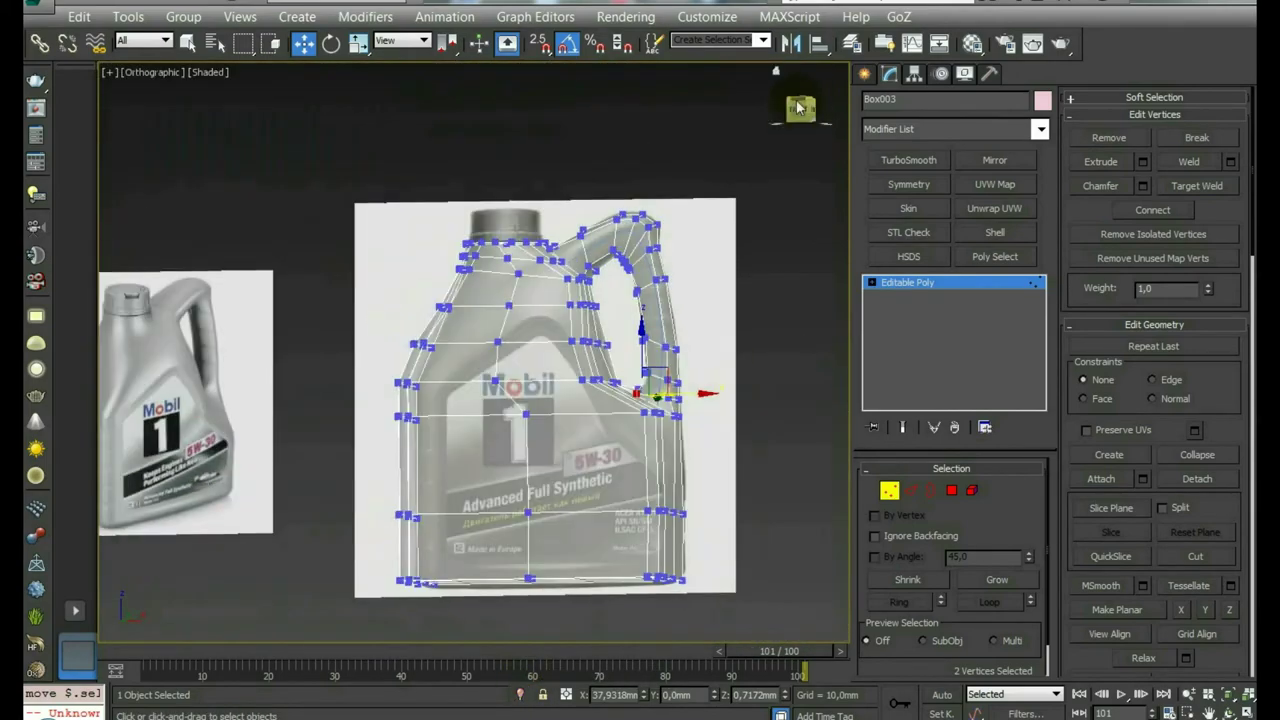
scroll(795, 240, "up", 5)
middle_click_drag(789, 245, 731, 305)
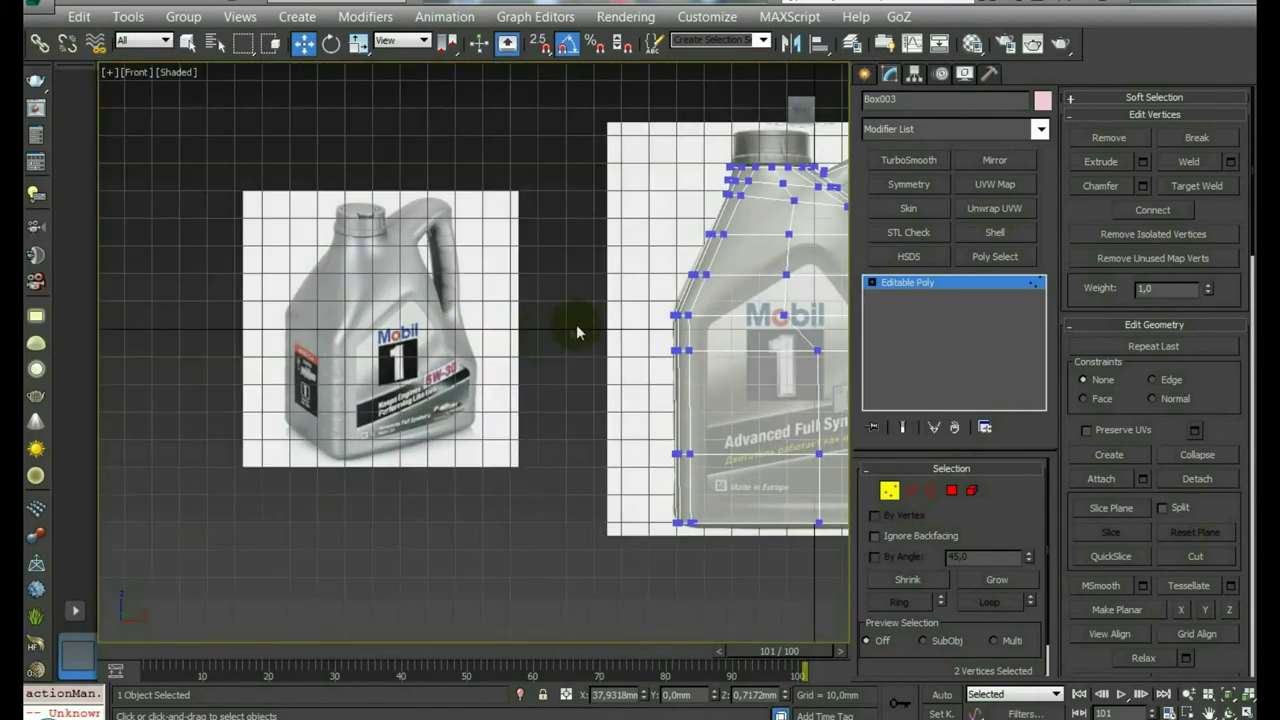
scroll(510, 335, "down", 3)
scroll(520, 332, "down", 1)
scroll(567, 323, "up", 5)
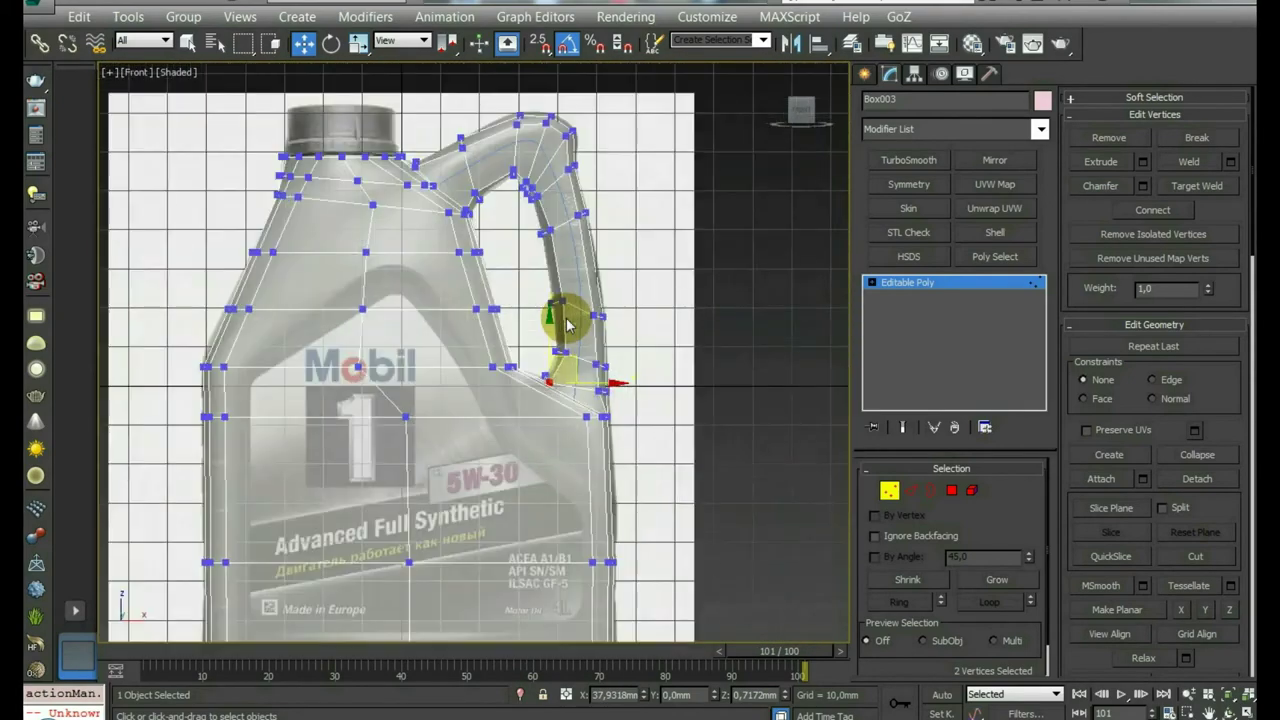
scroll(690, 330, "down", 5)
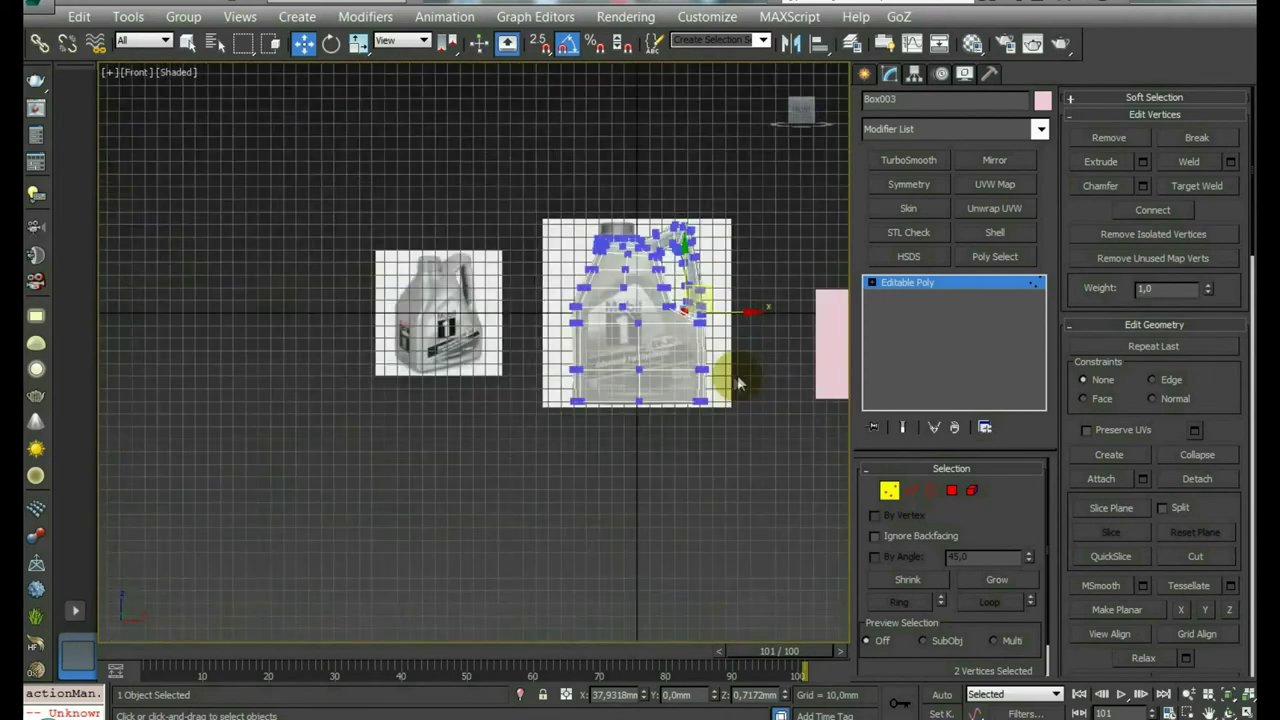
middle_click_drag(737, 371, 593, 364)
Step: Delete the pink plane and select the Box003 canister mesh
left_click(734, 366)
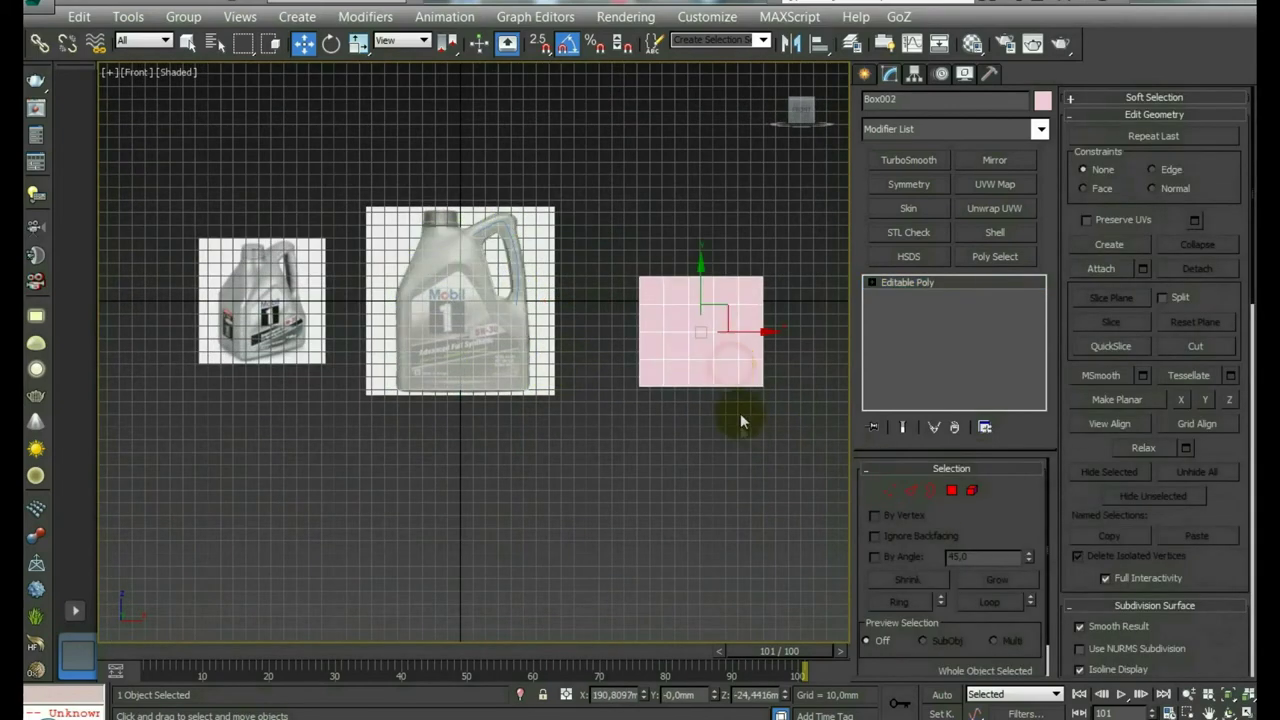
key("Delete")
middle_click_drag(476, 278, 584, 309)
scroll(584, 309, "up", 5)
left_click(584, 299)
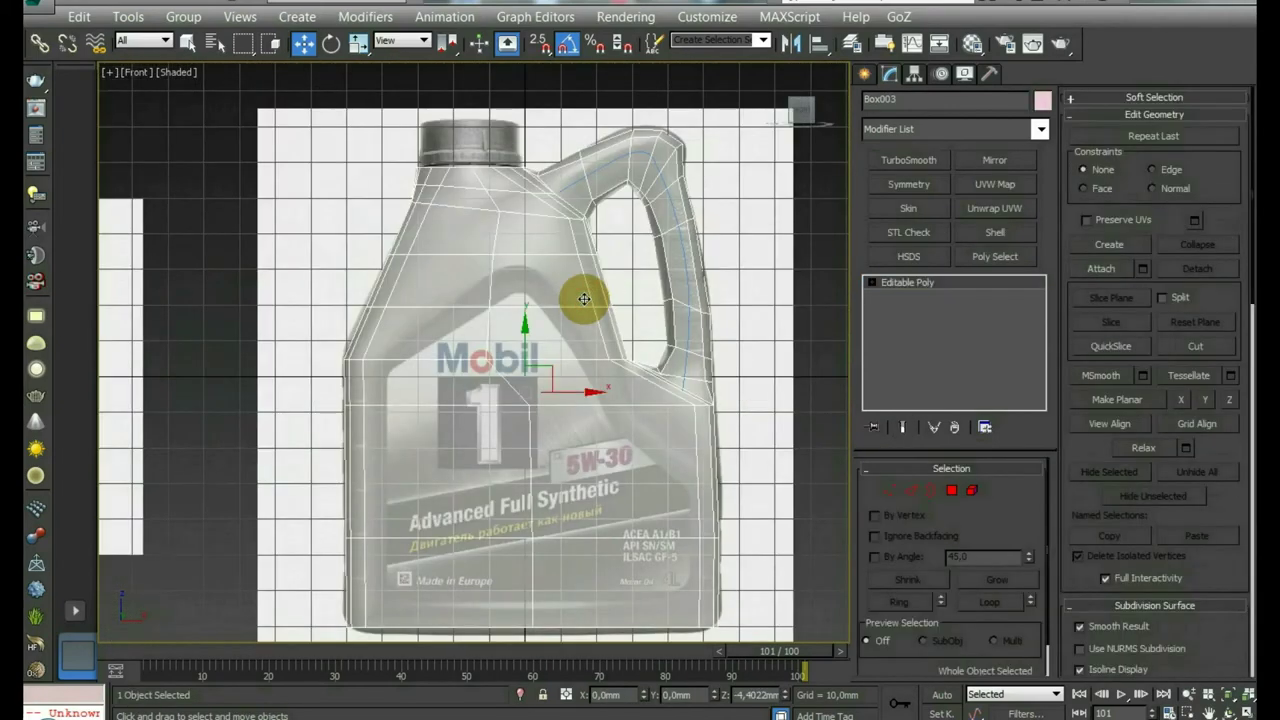
Step: Orbit to a side angle and select all 241 polygons of Box003 at Polygon level
mouse_move(543, 229)
middle_mouse_down("alt")
mouse_move(571, 277)
mouse_move(623, 286)
mouse_move(502, 266)
mouse_move(640, 257)
mouse_move(580, 257)
mouse_move(605, 263)
mouse_move(450, 340)
mouse_move(268, 322)
middle_mouse_up("alt")
scroll(440, 360, "up", 3)
scroll(440, 368, "down", 1)
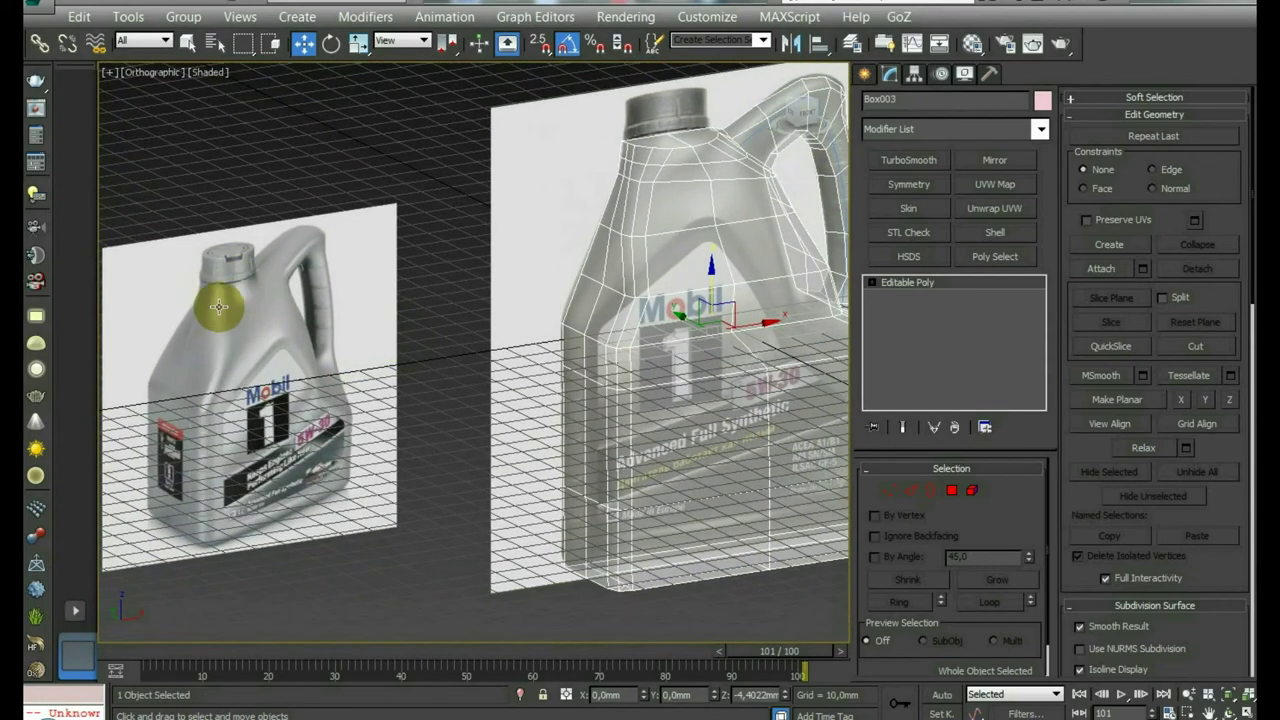
mouse_move(293, 318)
middle_mouse_down("alt")
mouse_move(651, 300)
mouse_move(921, 460)
middle_mouse_up("alt")
left_click(889, 490)
left_click(677, 309)
scroll(677, 309, "down", 3)
middle_click_drag(778, 420, 920, 465, "alt")
left_click(950, 491)
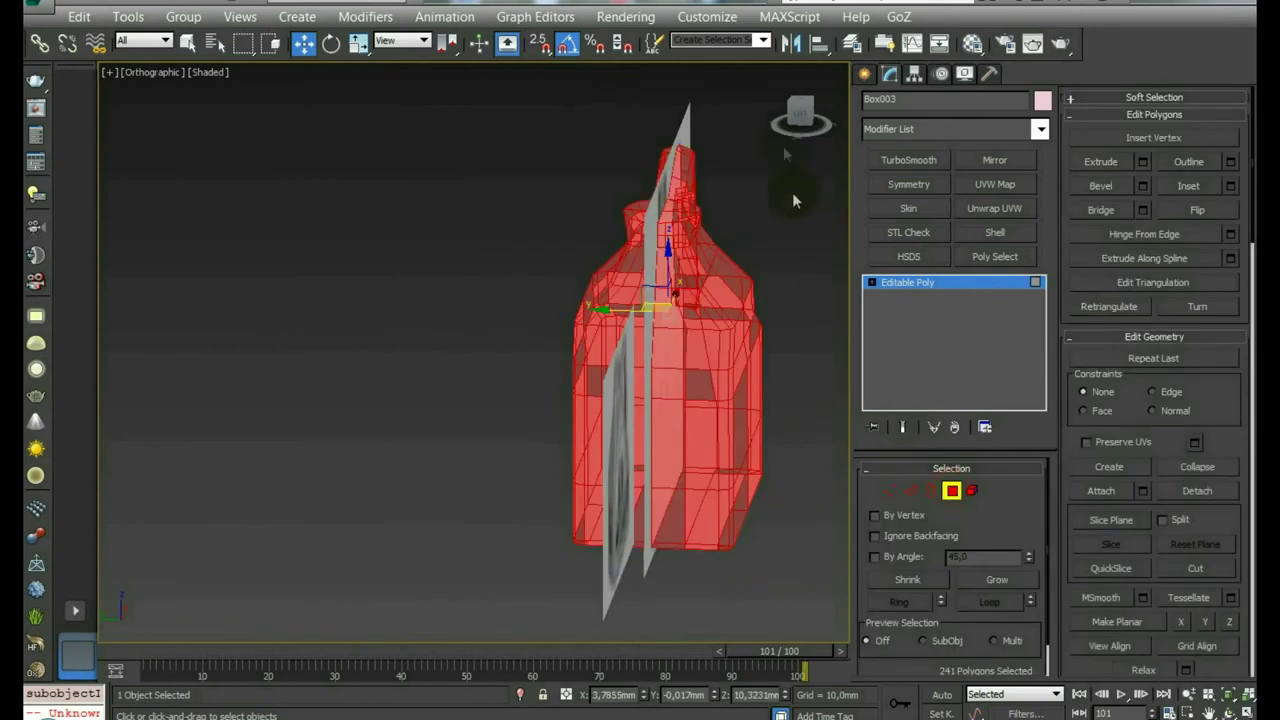
Step: From the Left view, delete one half of the canister's polygons, then orbit the remaining half
left_click(803, 125)
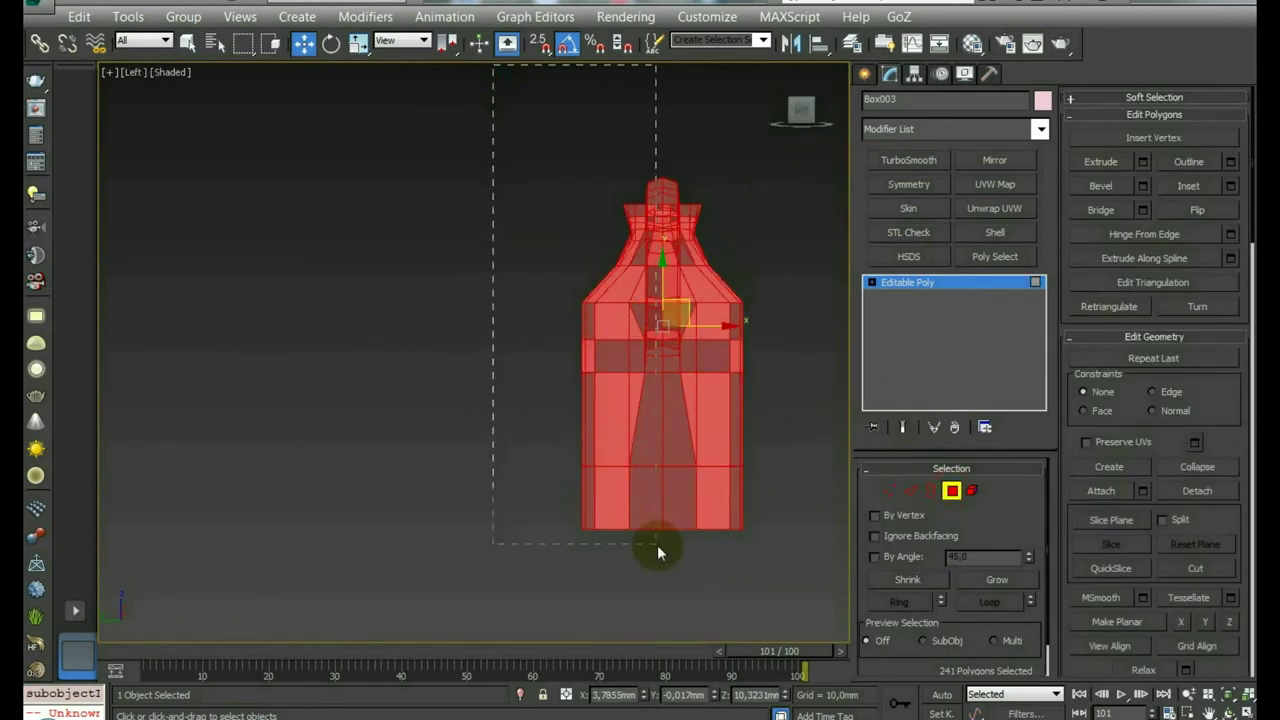
left_click_drag(657, 545, 657, 548)
key("Delete")
key("shift+z")
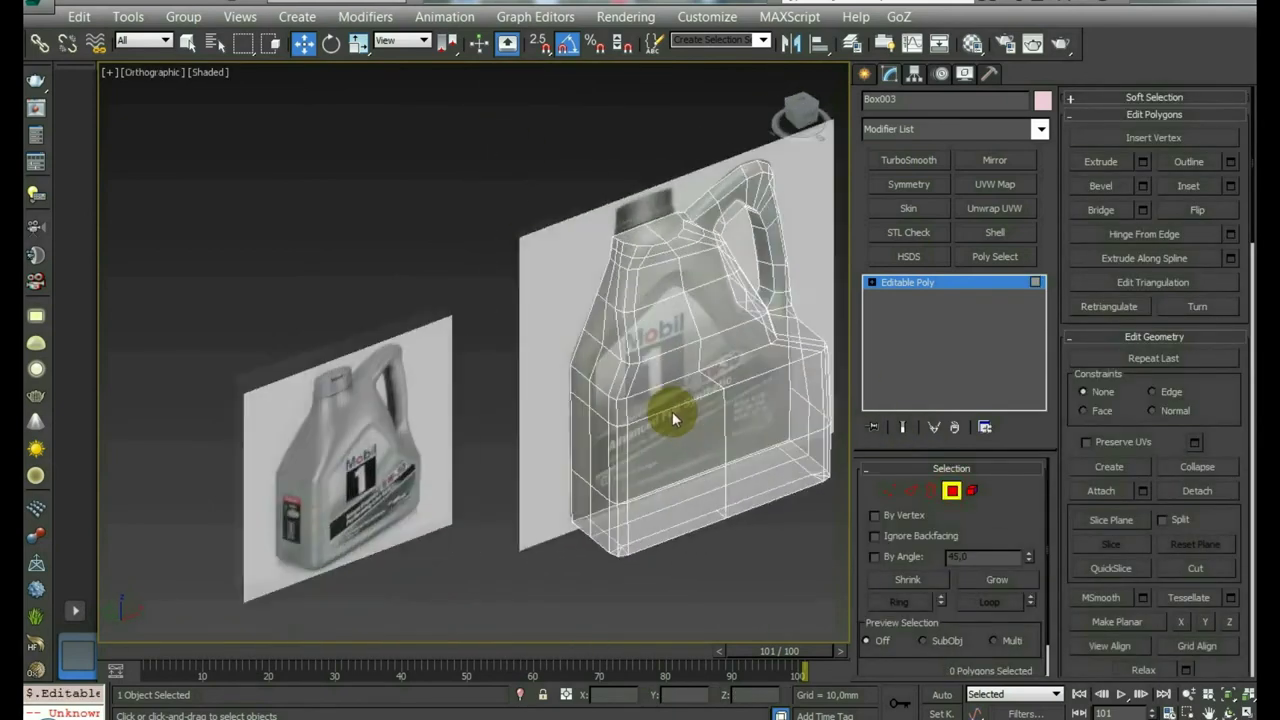
scroll(672, 418, "up", 3)
mouse_move(672, 418)
middle_mouse_down("alt")
mouse_move(753, 348)
mouse_move(750, 323)
middle_mouse_up("alt")
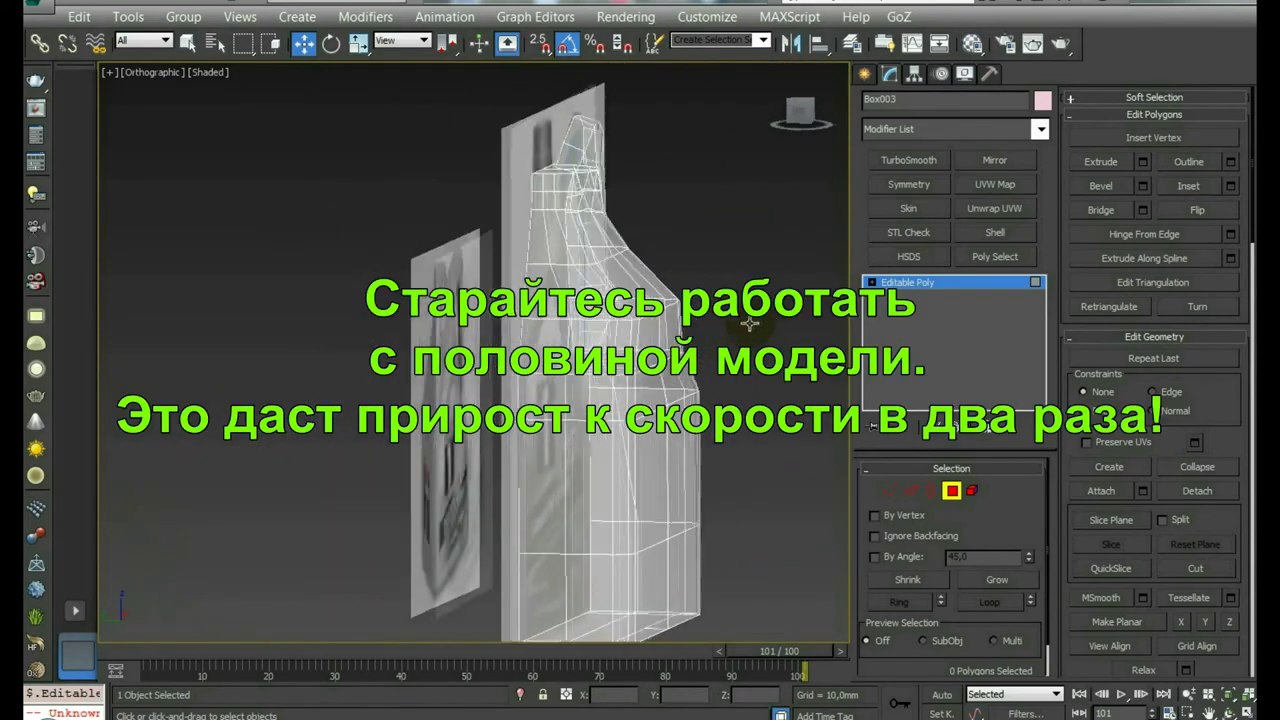
Step: At Vertex level, nudge a shoulder vertex up-right with soft falloff
key("1")
mouse_move(805, 439)
middle_mouse_down("alt")
mouse_move(767, 171)
mouse_move(690, 316)
middle_mouse_up("alt")
scroll(648, 320, "up", 4)
left_click_drag(585, 272, 597, 246)
middle_click_drag(668, 262, 700, 300, "alt")
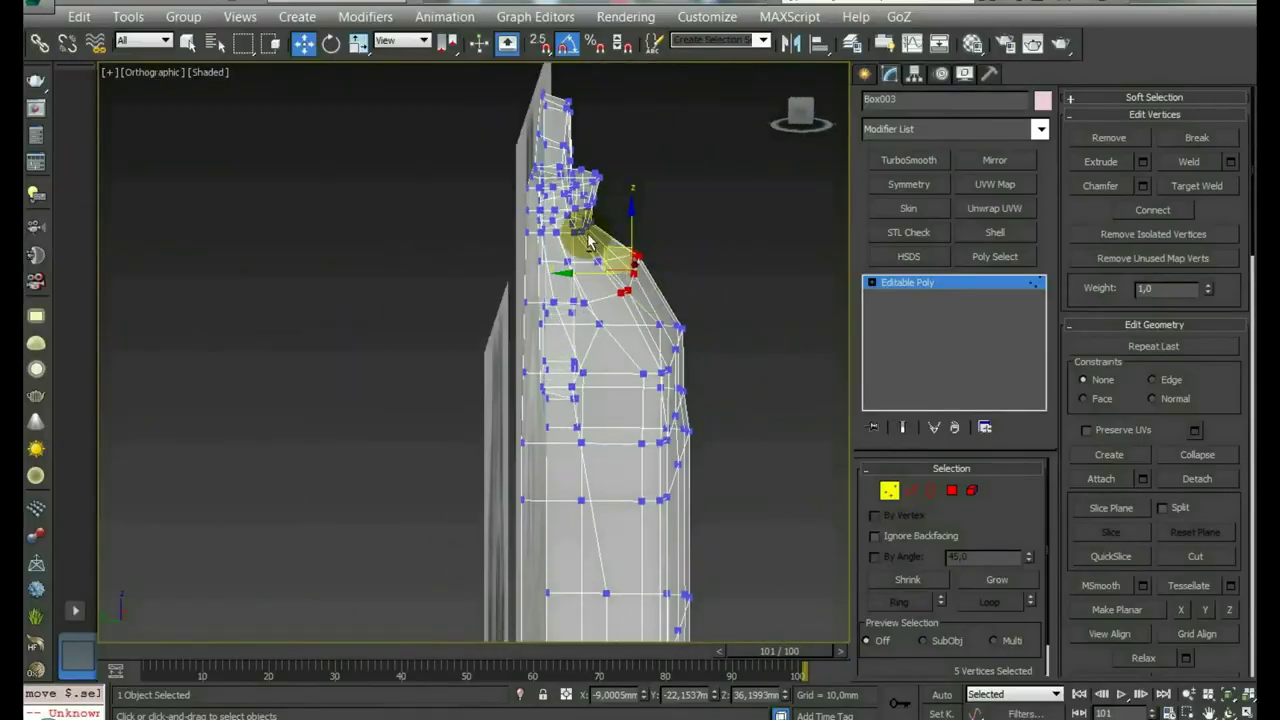
scroll(579, 151, "up", 3)
Step: In a flat side view, move shoulder vertex 111 left toward the neck and select neighbouring neck vertices
left_click(801, 114)
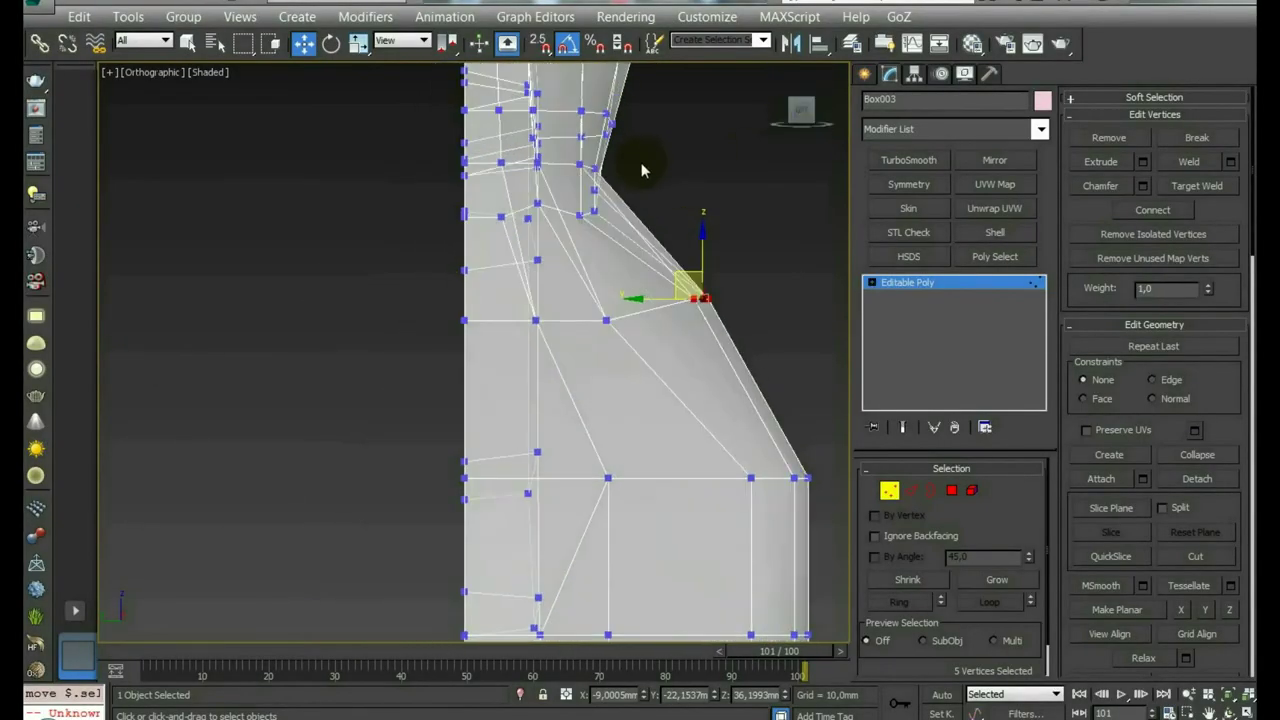
mouse_move(640, 172)
left_mouse_down()
mouse_move(588, 196)
mouse_move(615, 153)
left_mouse_up()
middle_click_drag(609, 158, 656, 166, "alt")
left_click_drag(612, 138, 574, 131)
mouse_move(582, 133)
middle_mouse_down("alt")
mouse_move(531, 206)
mouse_move(609, 157)
mouse_move(554, 160)
mouse_move(637, 187)
mouse_move(686, 240)
middle_mouse_up("alt")
left_click(554, 160)
left_click(650, 195, "ctrl")
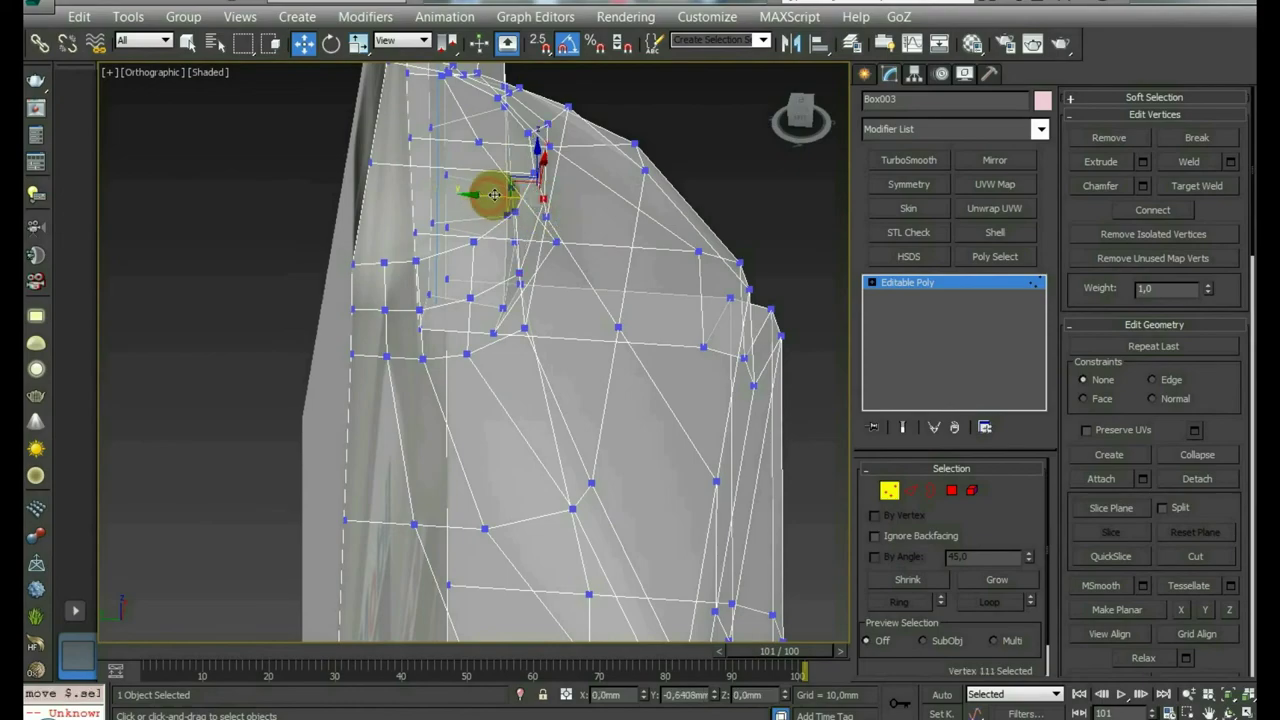
mouse_move(511, 215)
middle_mouse_down("alt")
mouse_move(571, 228)
mouse_move(557, 220)
mouse_move(584, 192)
mouse_move(457, 287)
mouse_move(491, 277)
mouse_move(606, 323)
mouse_move(586, 291)
mouse_move(378, 286)
mouse_move(683, 272)
mouse_move(523, 291)
mouse_move(491, 343)
mouse_move(658, 220)
middle_mouse_up("alt")
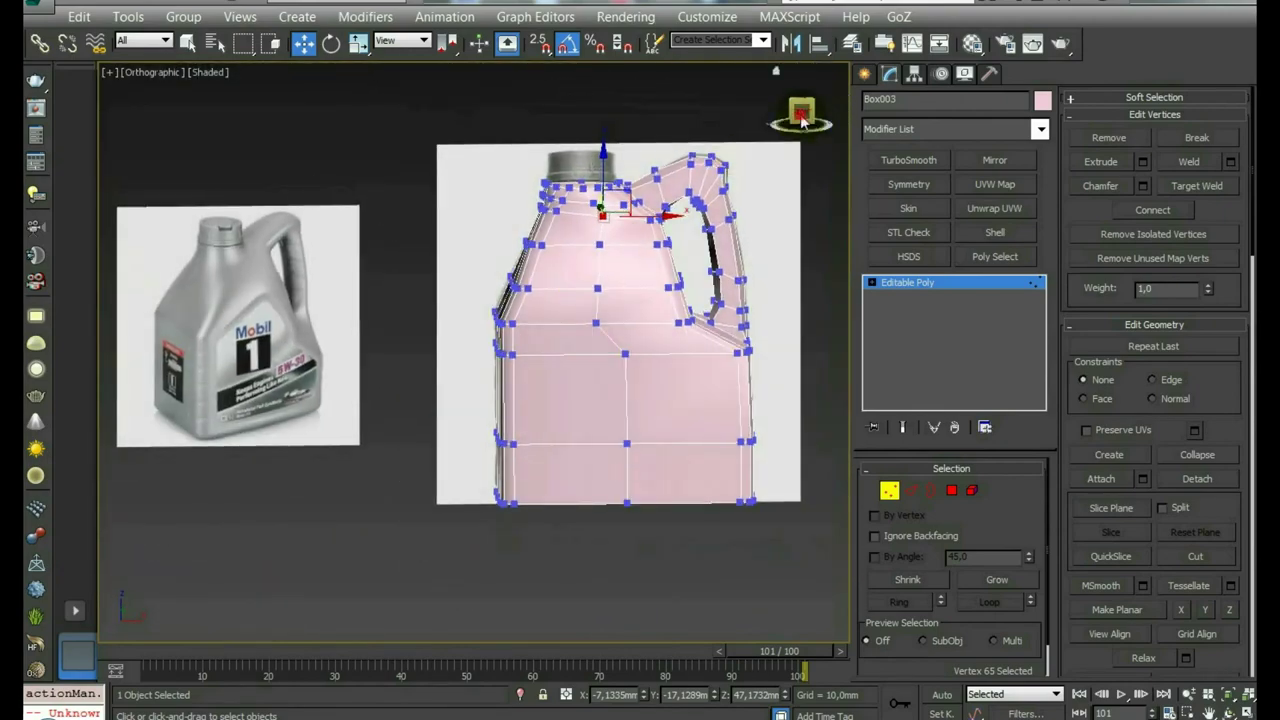
Step: Switch between wireframe and shaded display to inspect the half-model, then clear the vertex selection
scroll(752, 143, "up", 1)
scroll(571, 334, "up", 3)
scroll(471, 266, "up", 3)
scroll(495, 277, "up", 3)
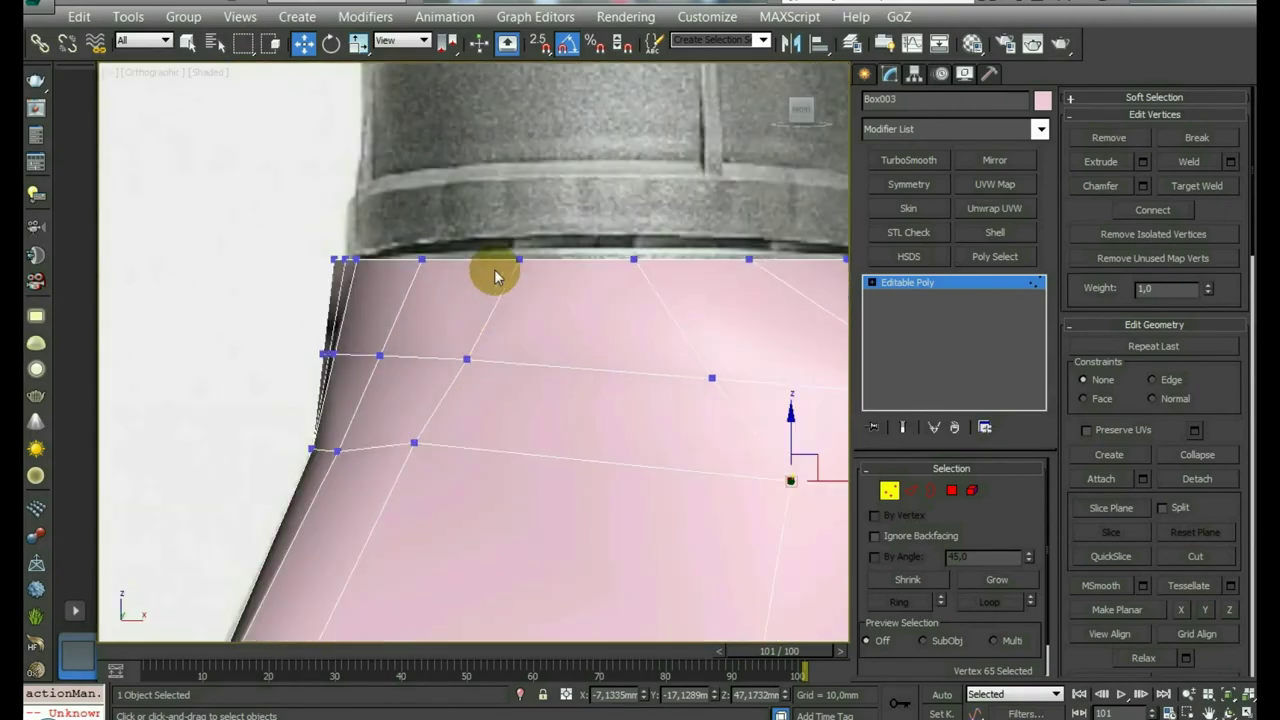
scroll(495, 277, "down", 5)
scroll(495, 277, "up", 3)
key("F3")
scroll(548, 284, "down", 3)
scroll(548, 284, "down", 2)
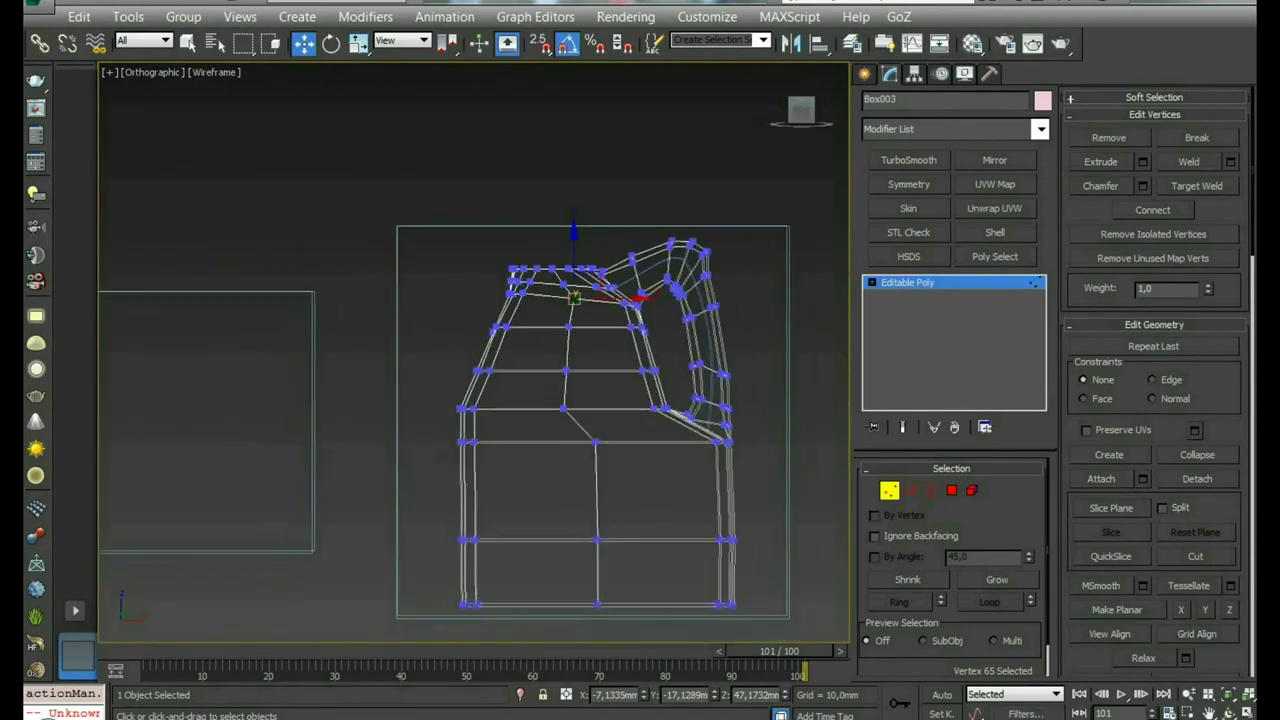
key("F3")
mouse_move(520, 393)
middle_mouse_down("alt")
mouse_move(586, 400)
mouse_move(575, 413)
middle_mouse_up("alt")
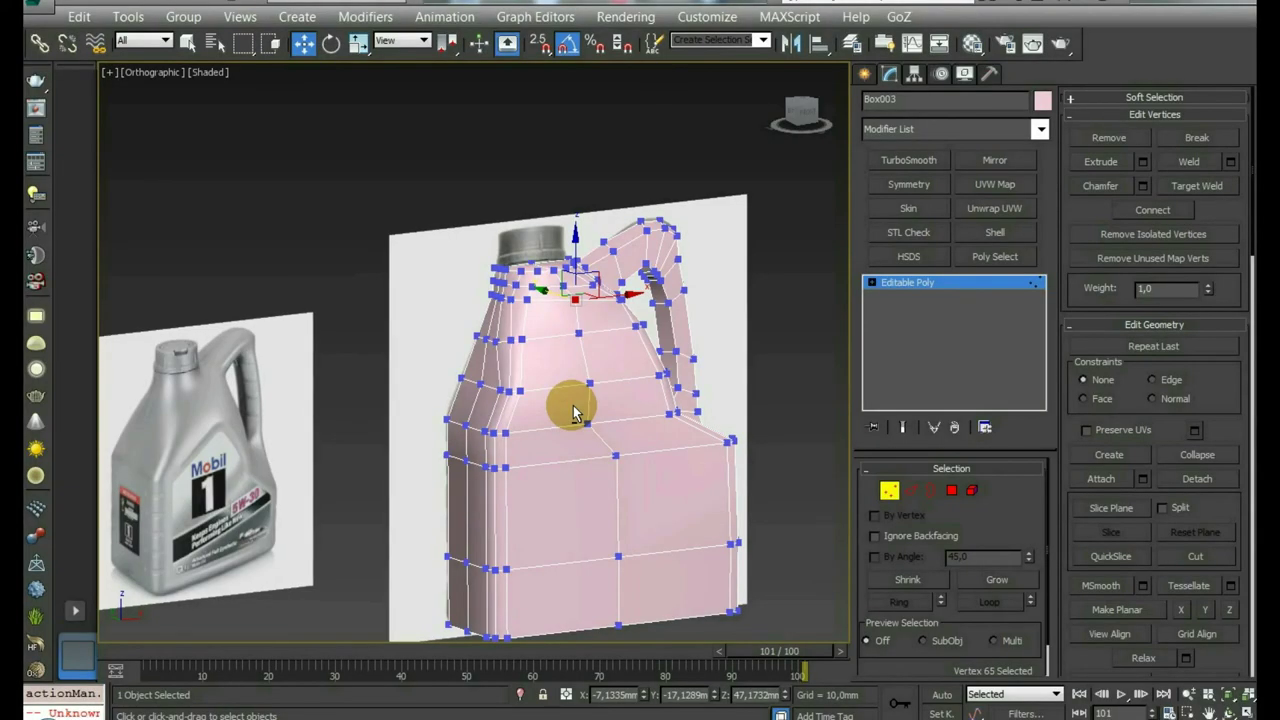
key("F3")
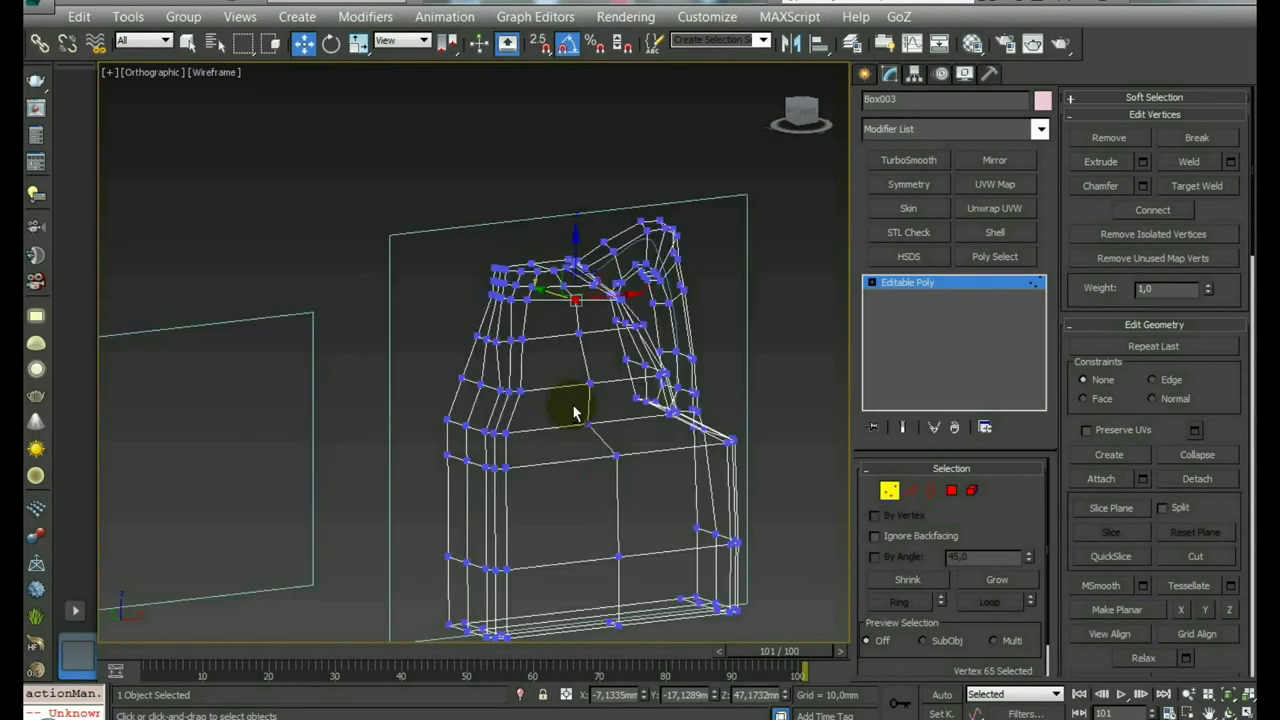
key("F3")
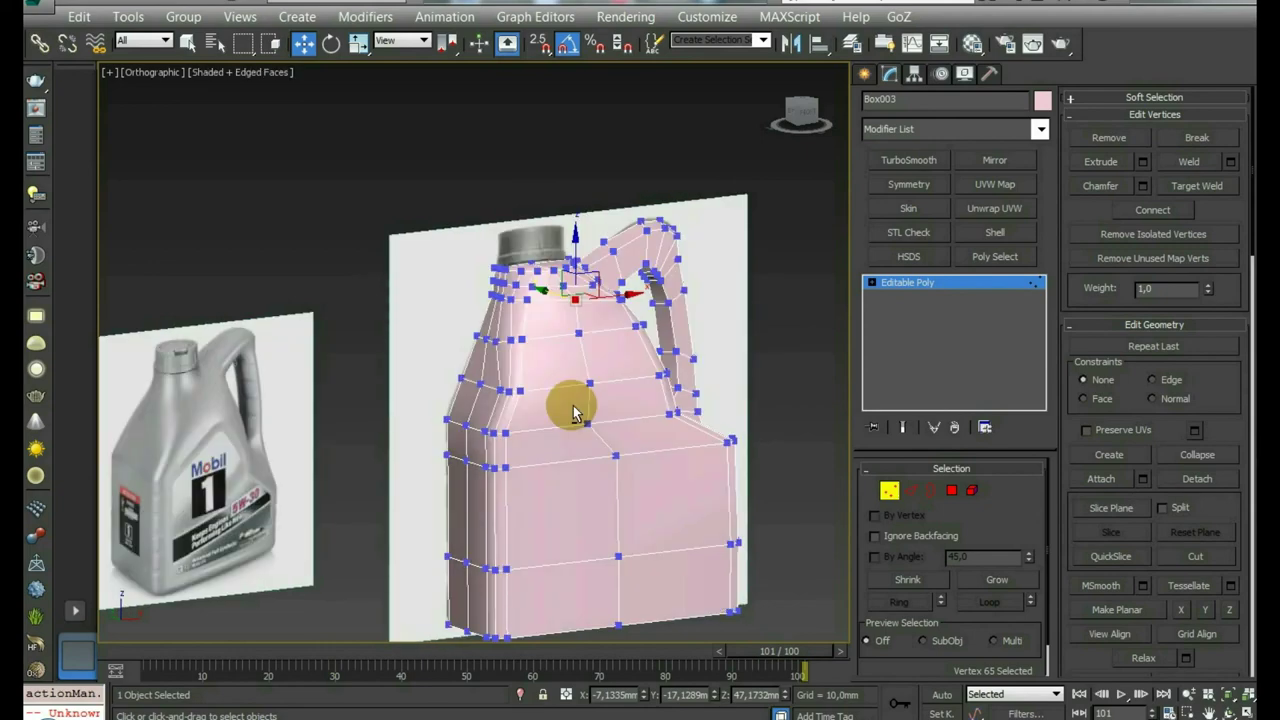
left_click(778, 418)
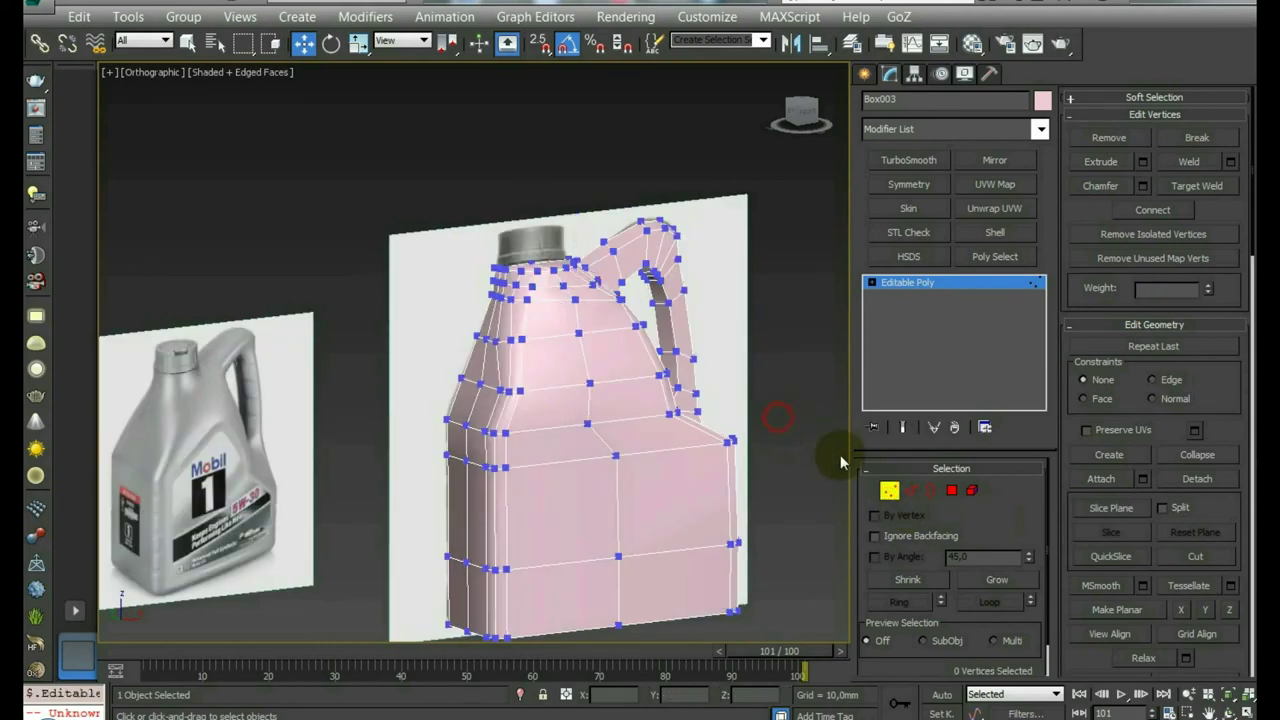